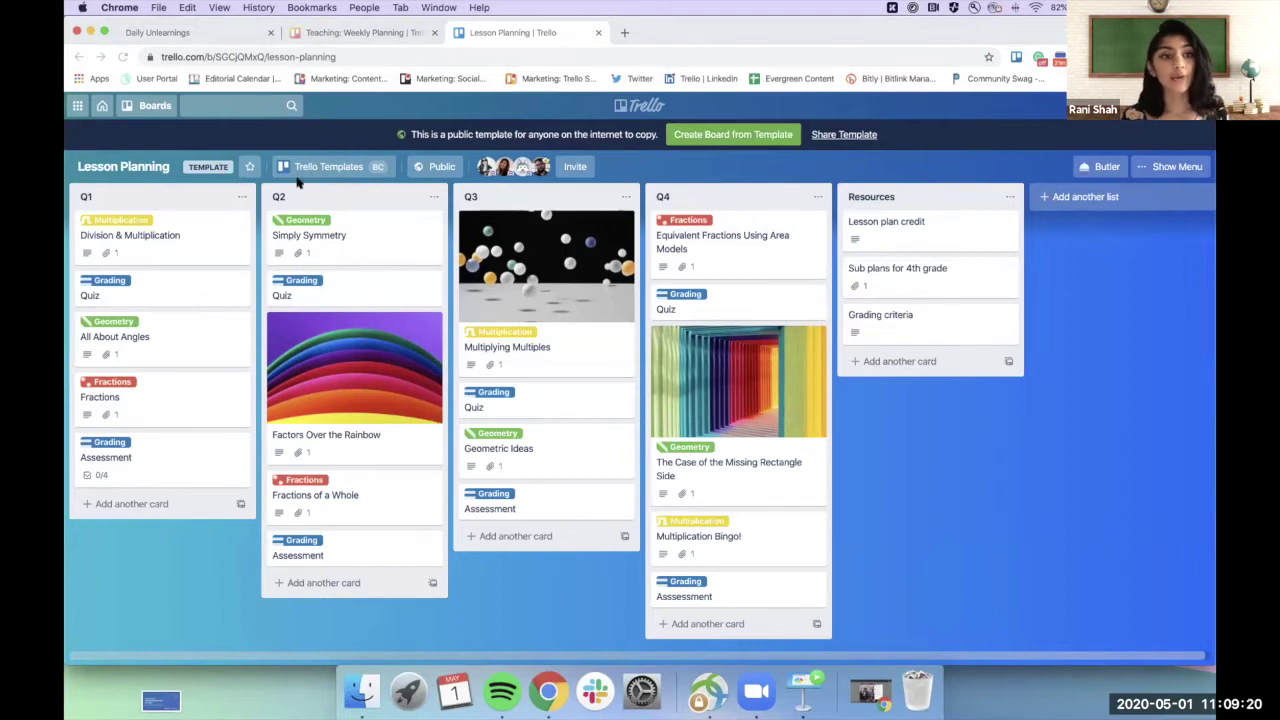
Create a board from the Lesson Planning template in The Green Company team, keeping the title and cards.
left_click(734, 132)
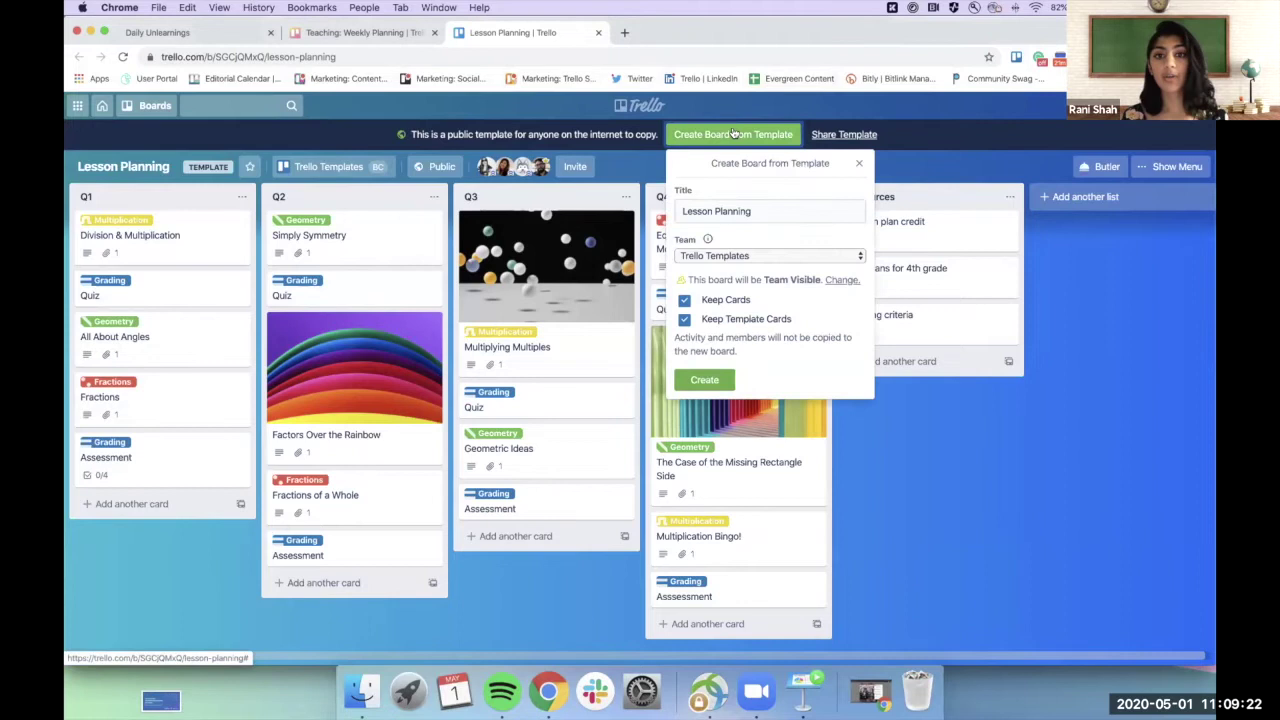
left_click(749, 258)
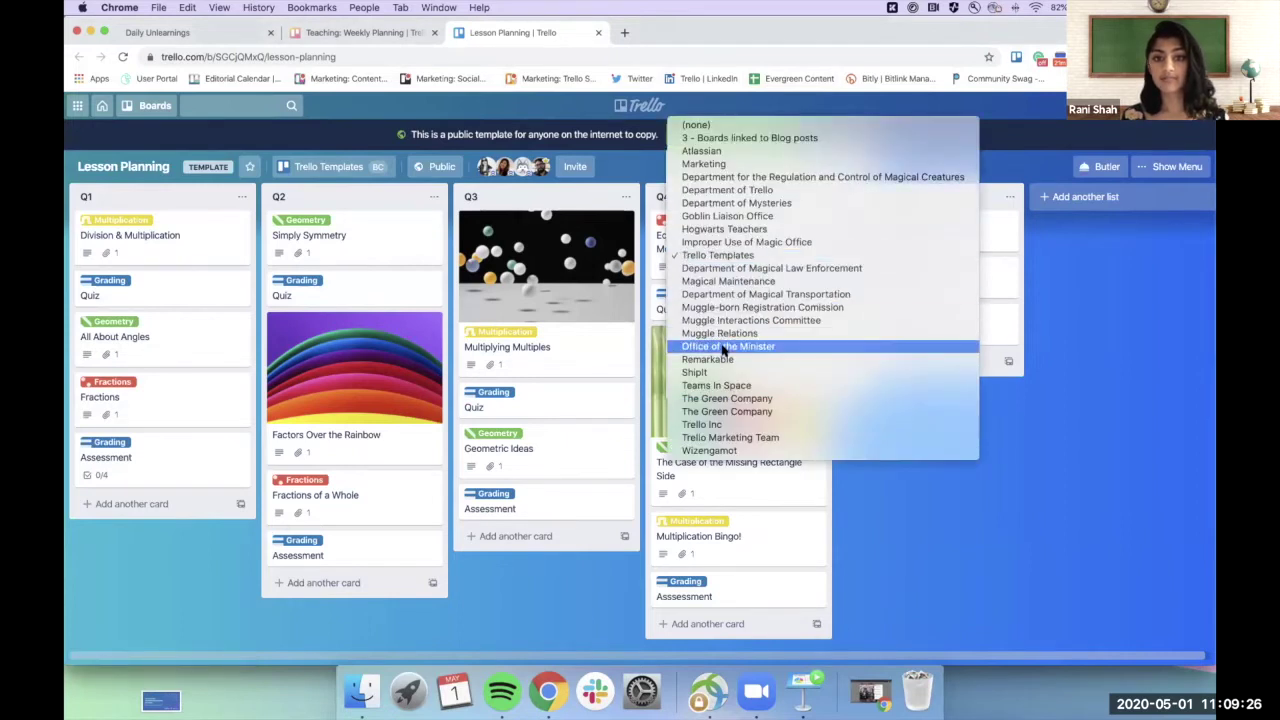
left_click(718, 398)
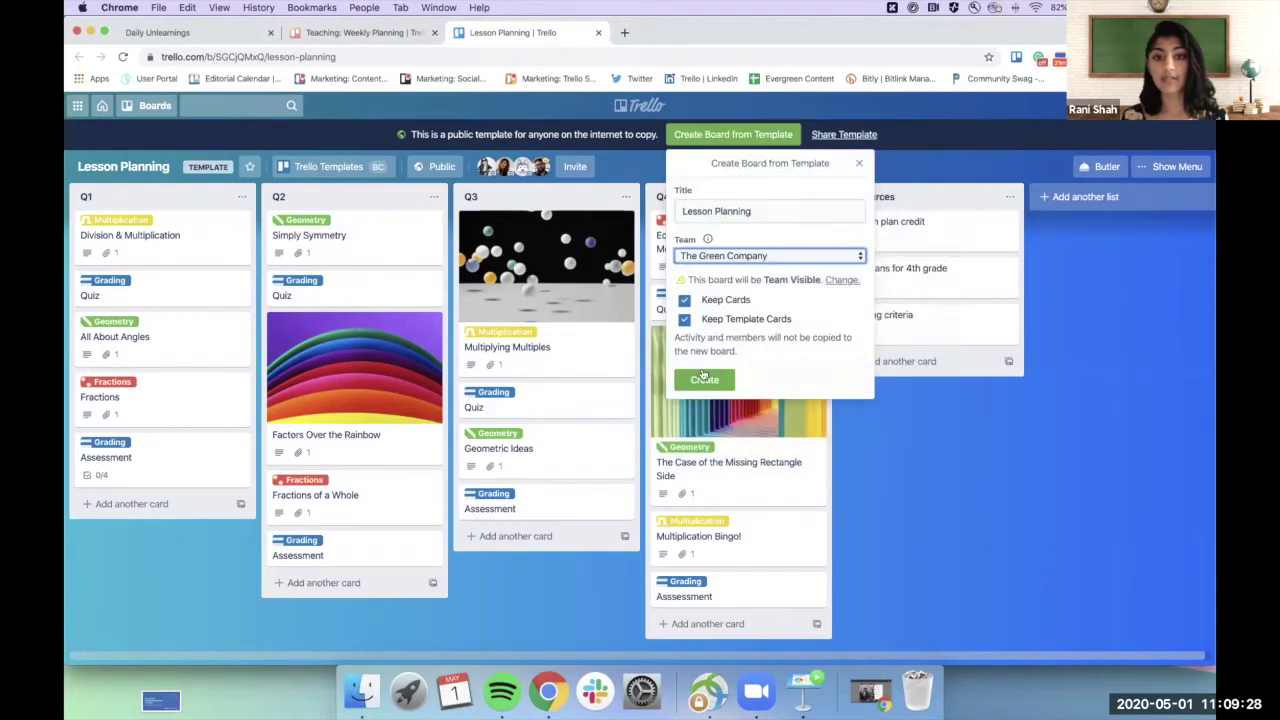
left_click(702, 381)
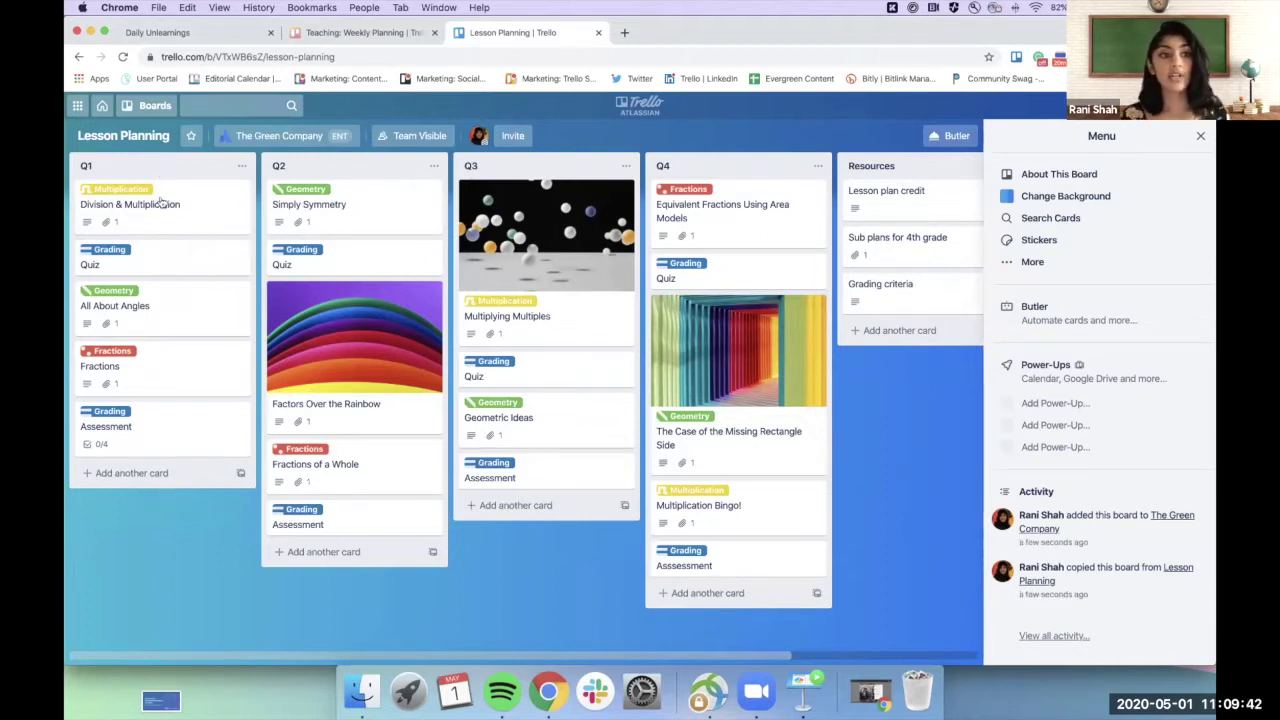
mouse_move(678, 172)
left_mouse_down()
mouse_move(561, 178)
mouse_move(688, 170)
left_mouse_up()
left_click_drag(370, 172, 409, 163)
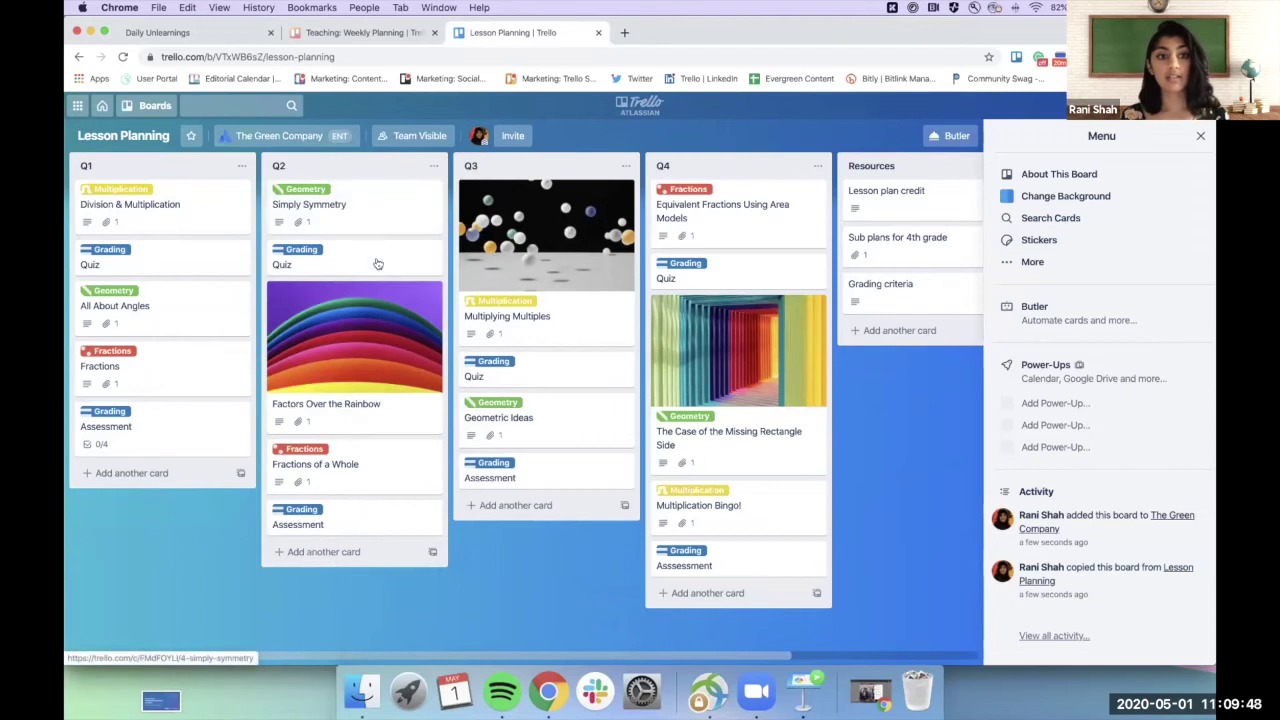
mouse_move(363, 254)
left_mouse_down()
mouse_move(508, 346)
mouse_move(369, 254)
left_mouse_up()
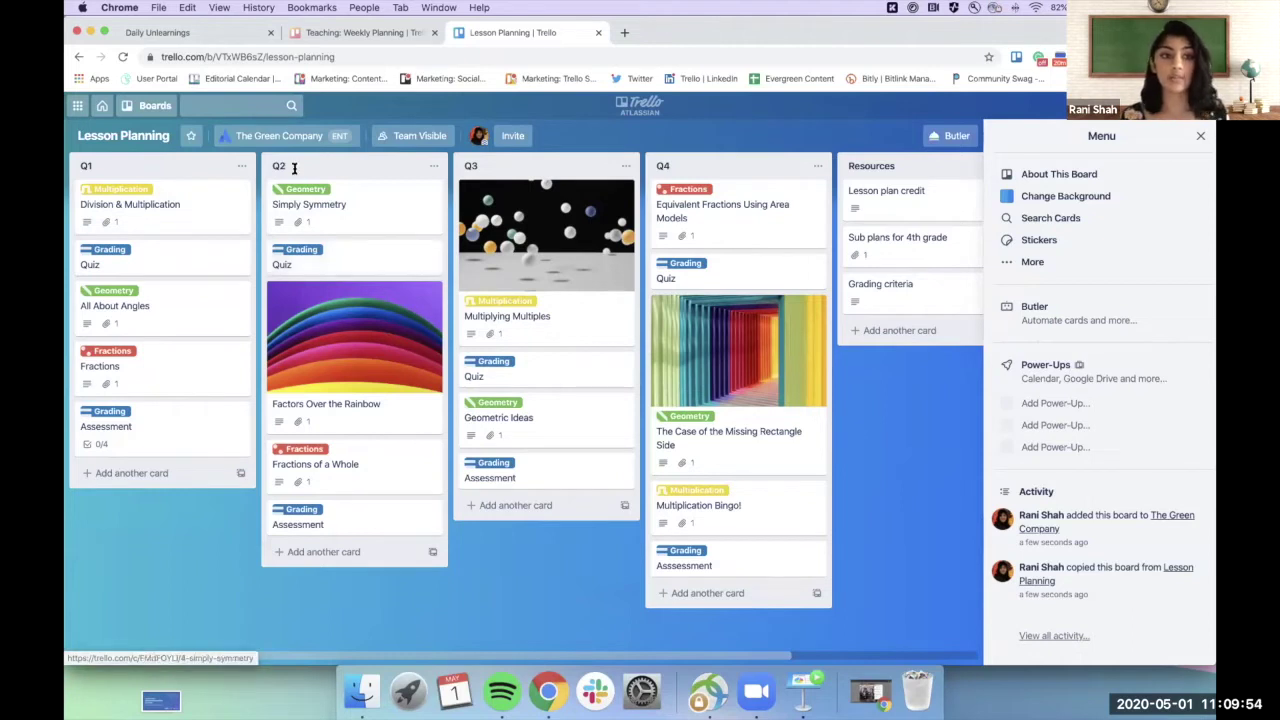
View the Simply Symmetry card in list Q2 with its title, label and description, and return to the board.
left_click(283, 165)
left_click(365, 215)
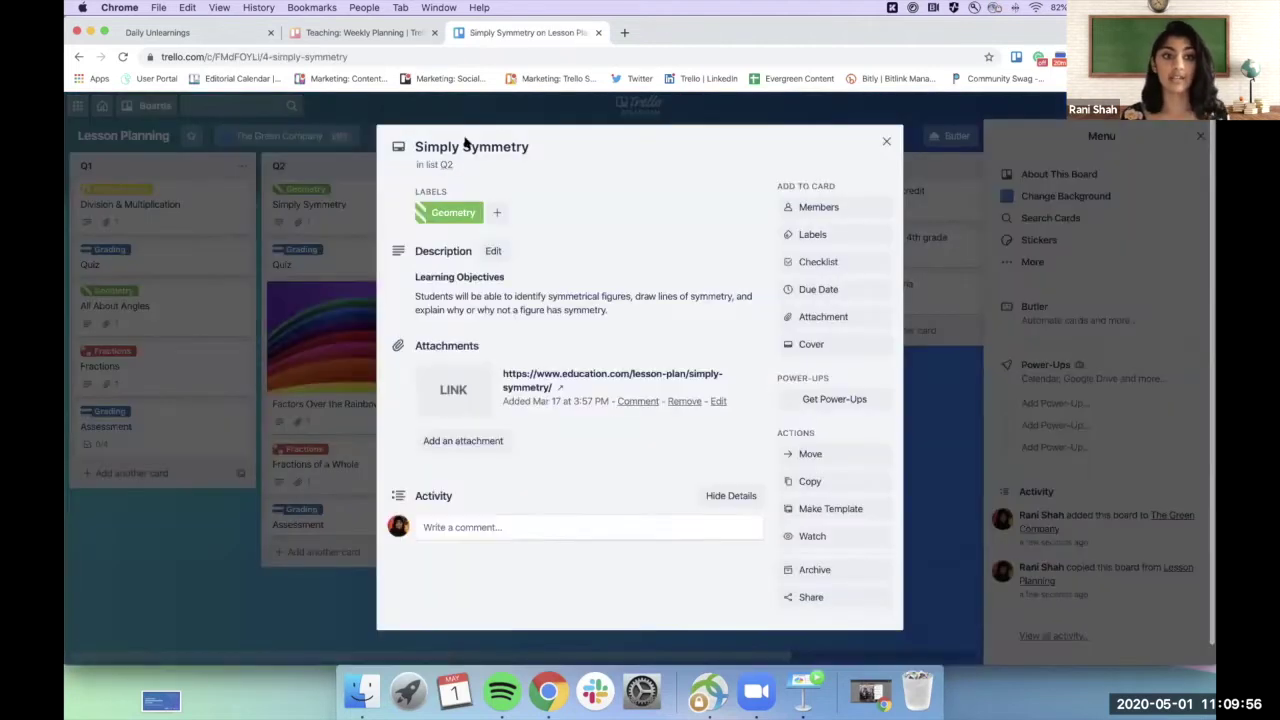
left_click(466, 147)
triple_click(466, 147)
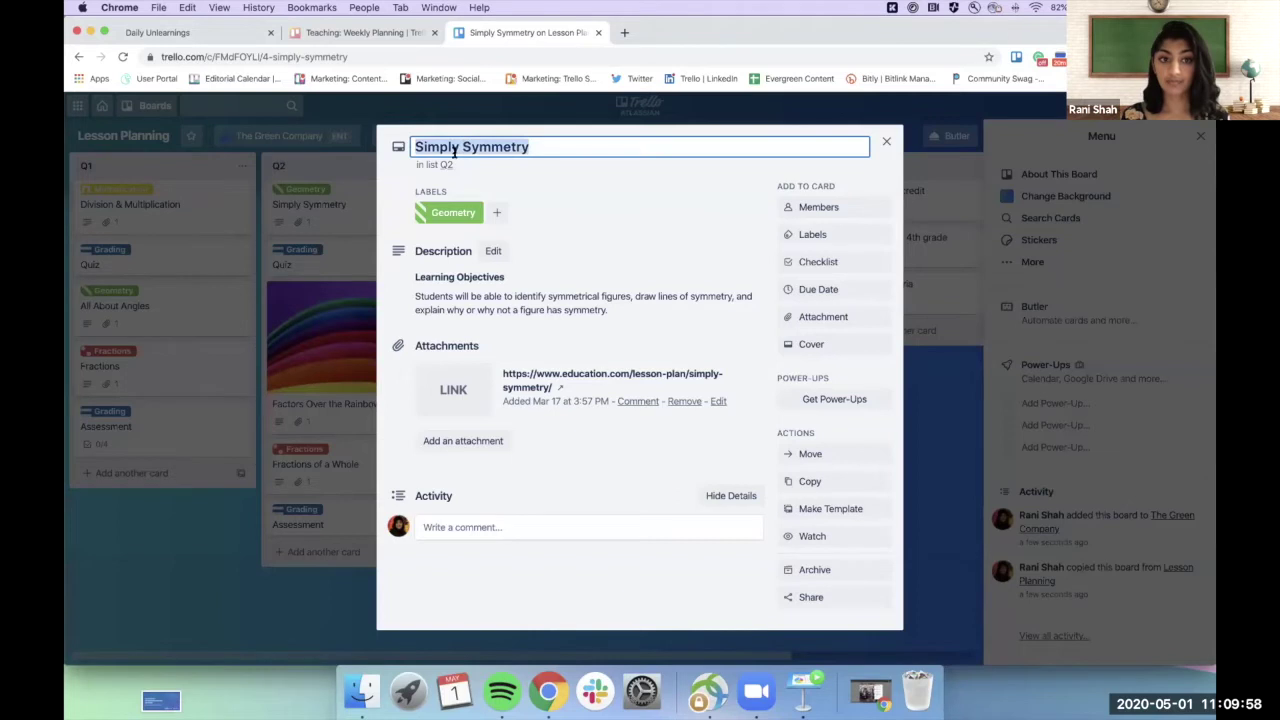
left_click(205, 597)
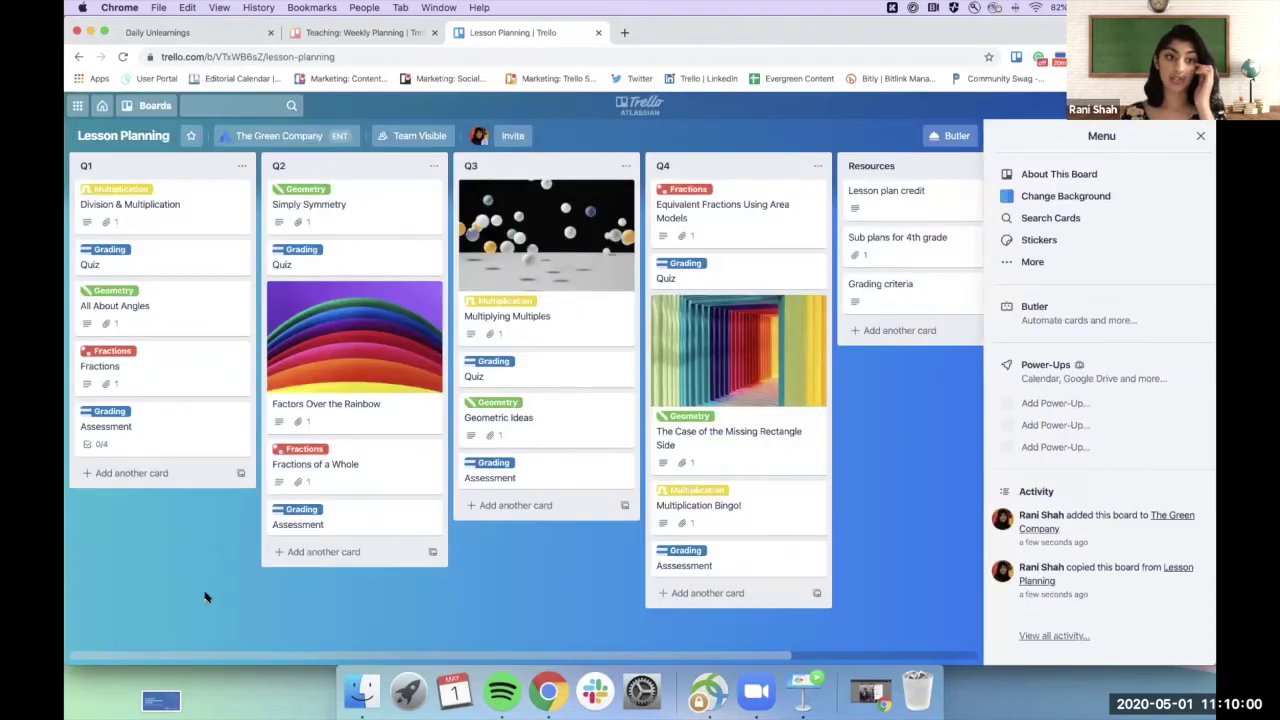
left_click(375, 213)
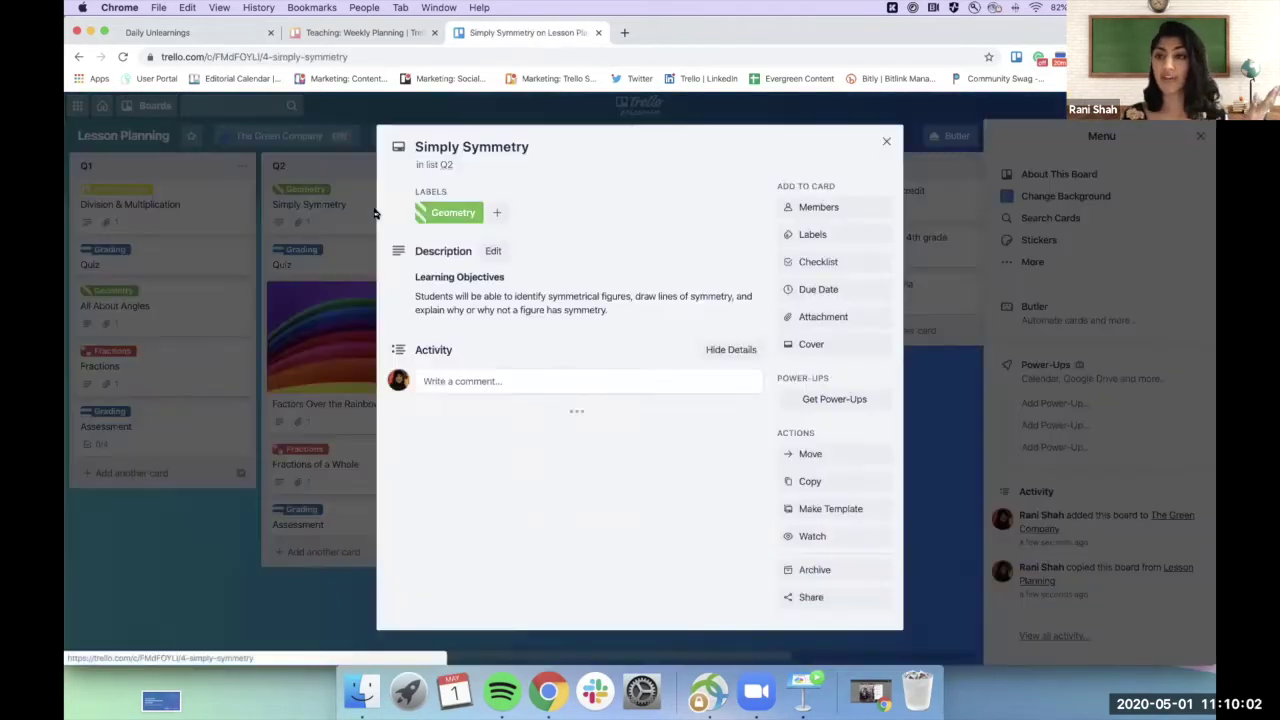
left_click(197, 543)
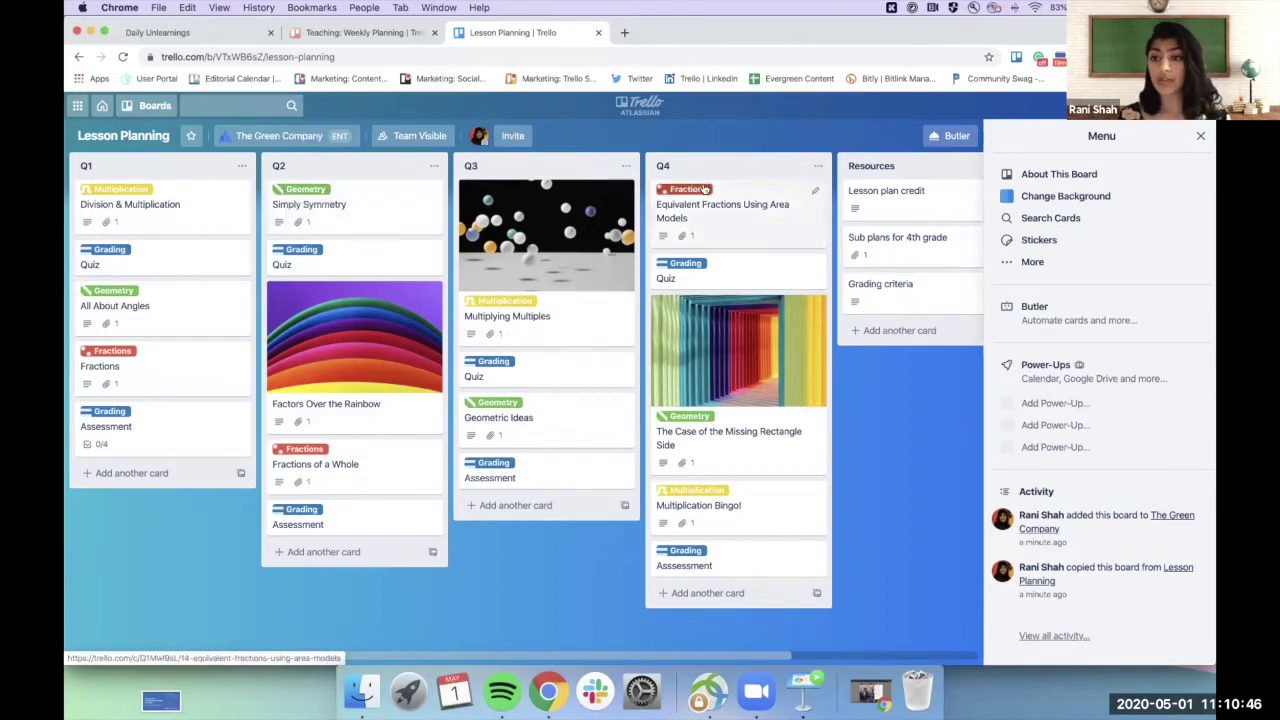
Collapse the card labels to plain colour bars across the board, and expand them to show their names again.
left_click(320, 190)
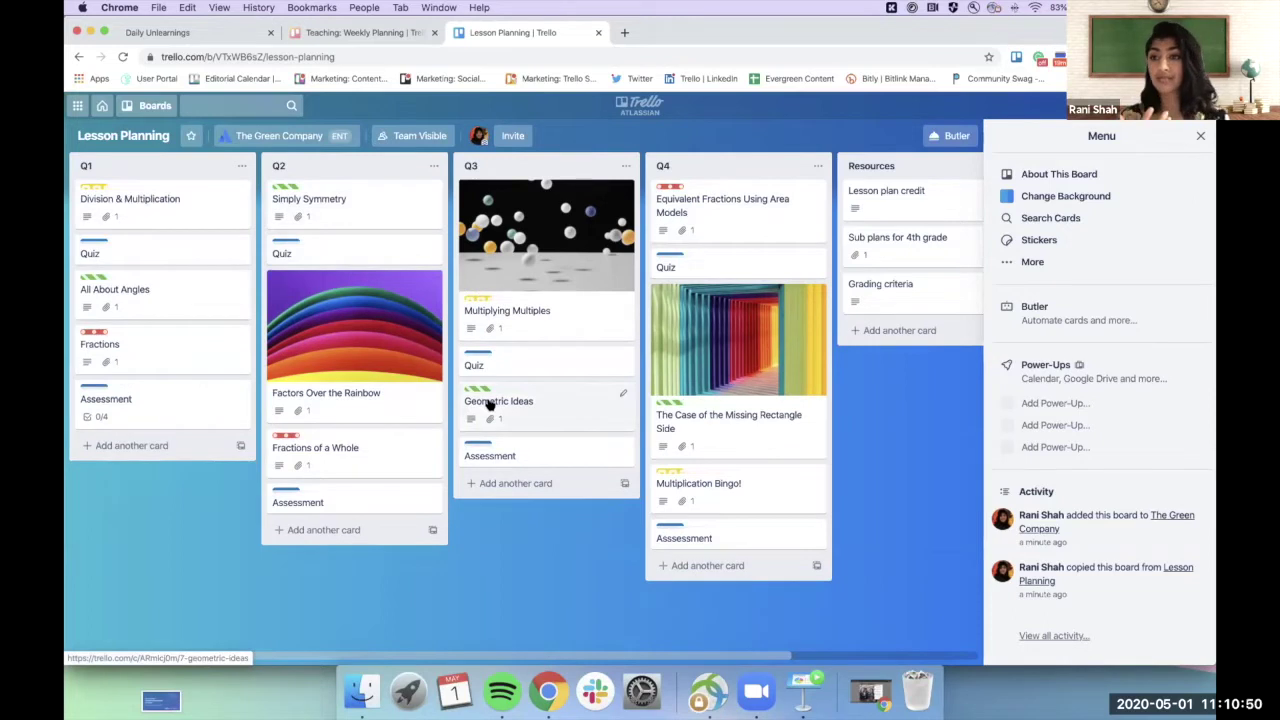
left_click(289, 190)
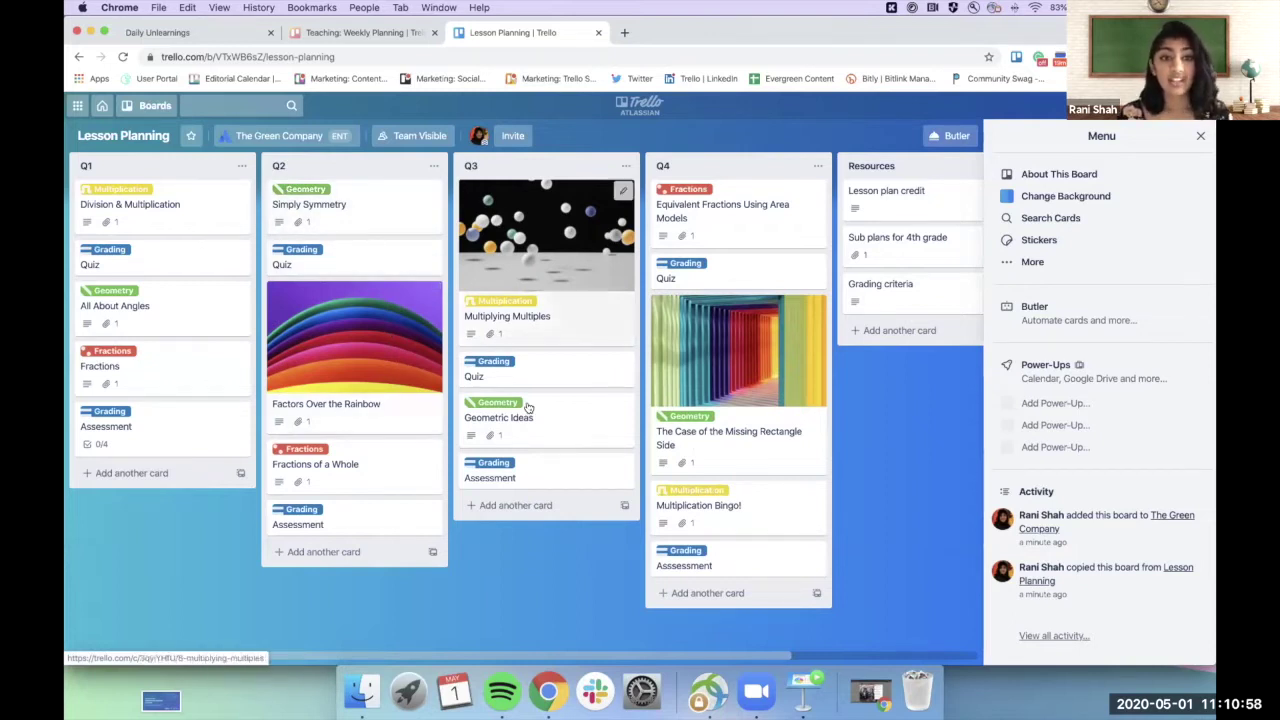
left_click_drag(563, 420, 520, 428)
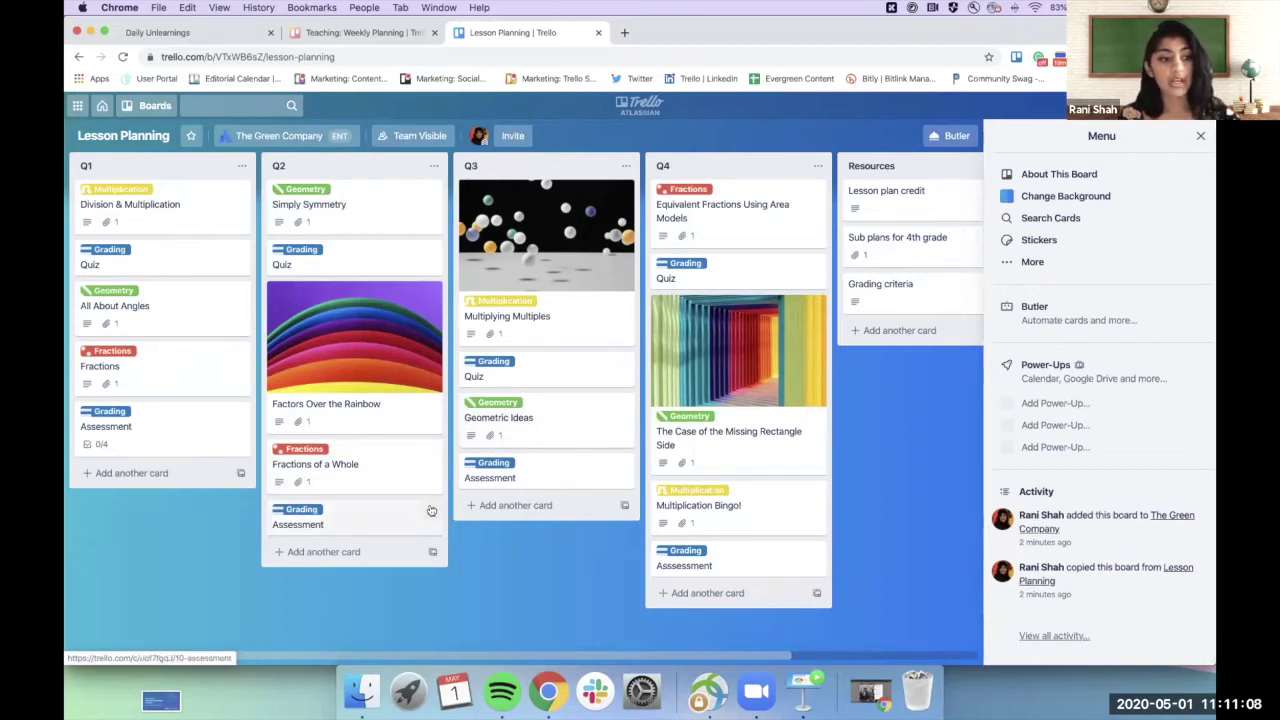
Add the line "Keep in mind, these kids are smart!" to the end of the Multiplying Multiples card's description and close the card.
left_click(567, 338)
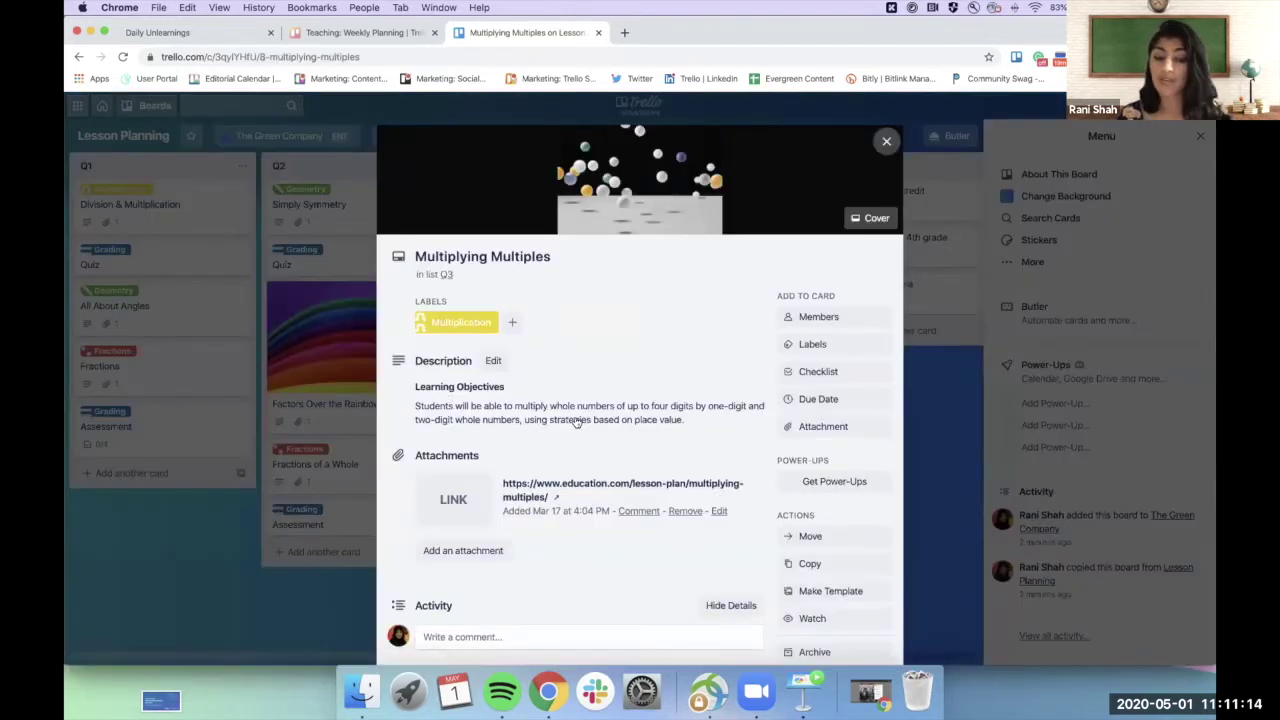
left_click(576, 422)
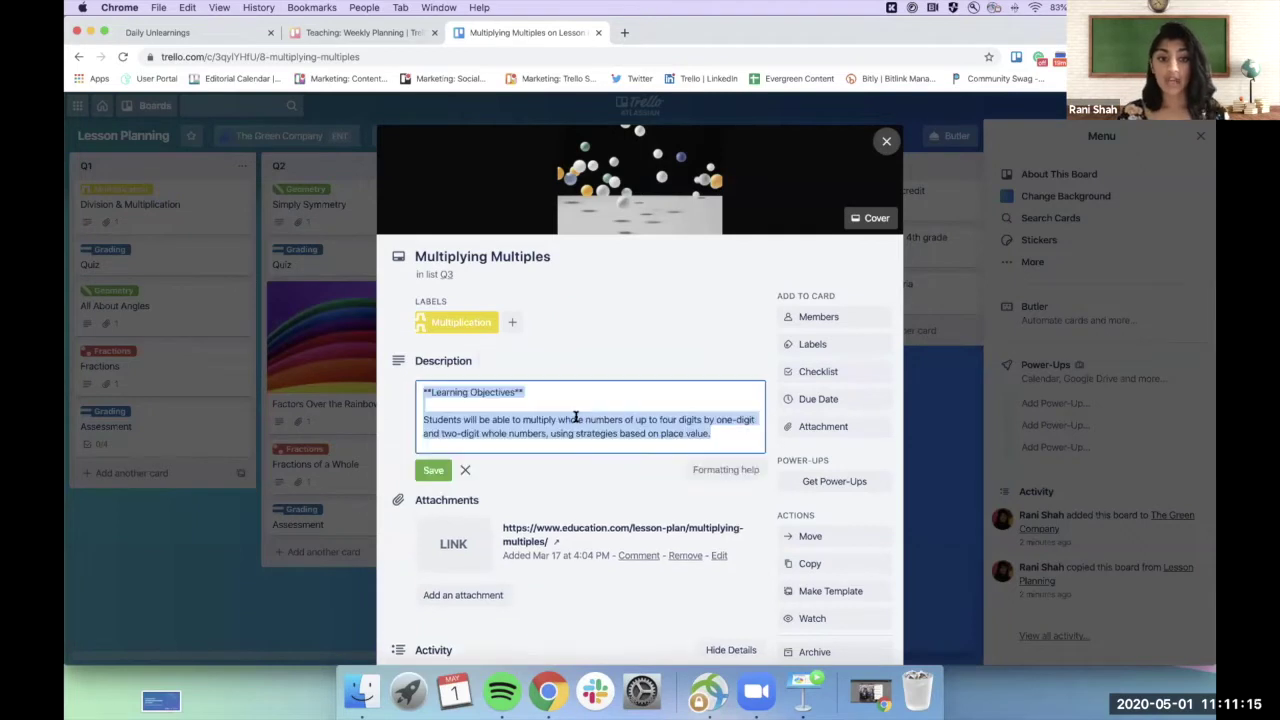
left_click(733, 437)
key("Return")
key("Return")
type("Keep in min")
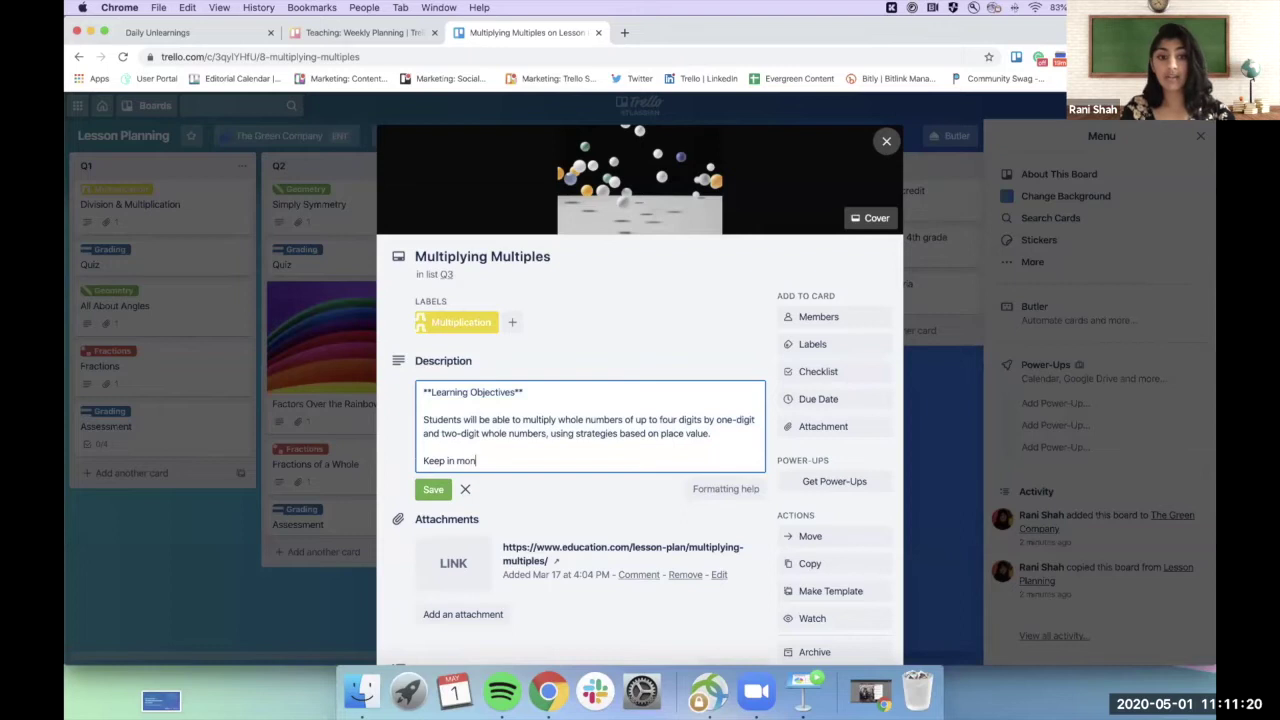
type("d, these ki")
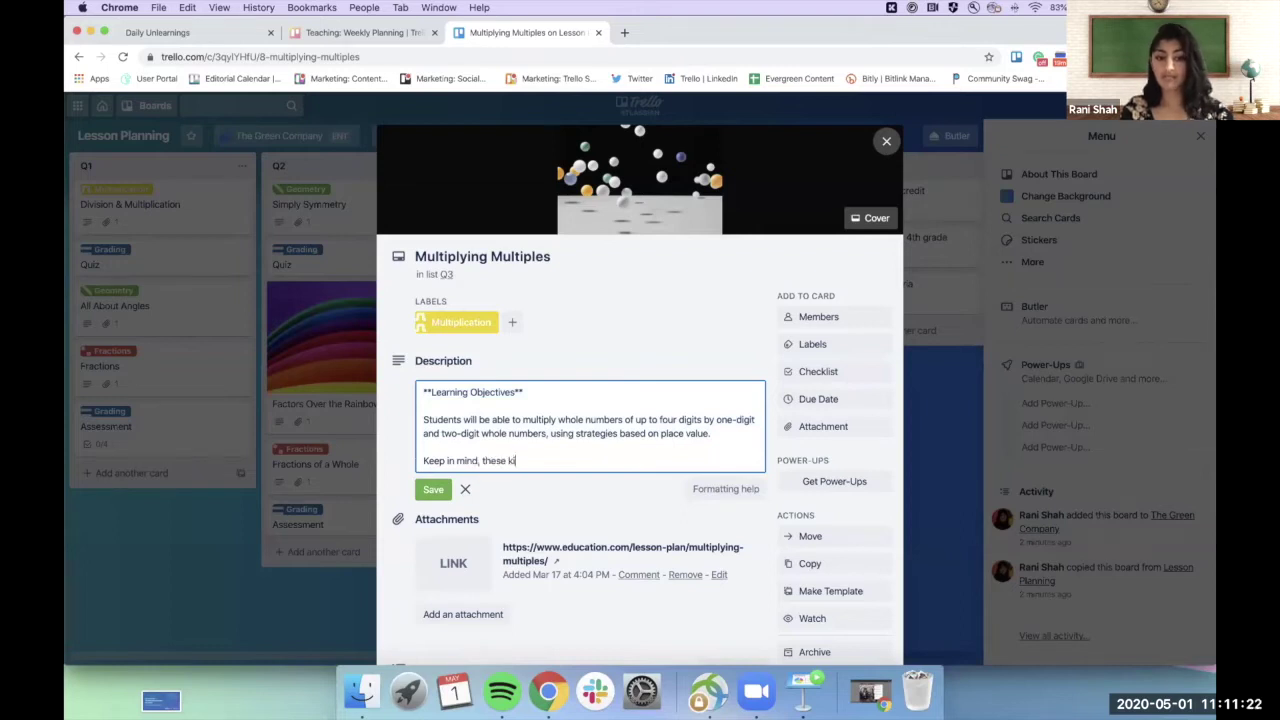
type("ds are smart!")
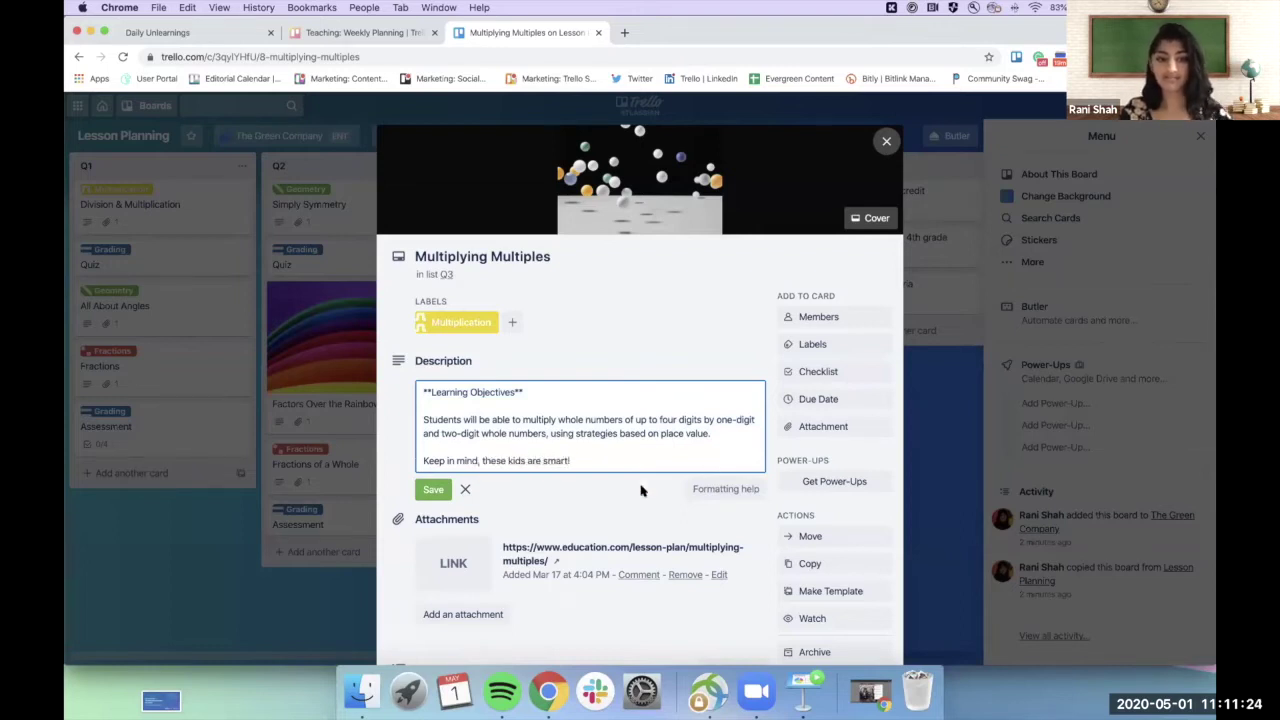
left_click(433, 489)
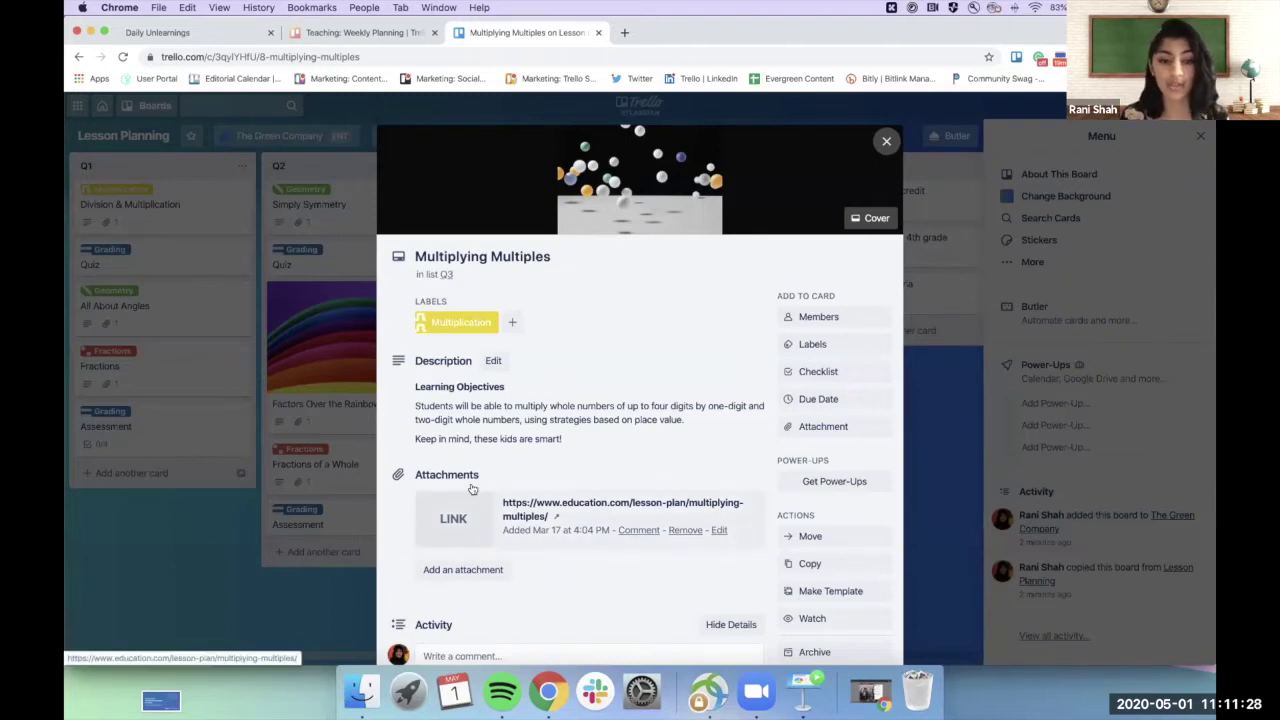
scroll(472, 489, "down", 2)
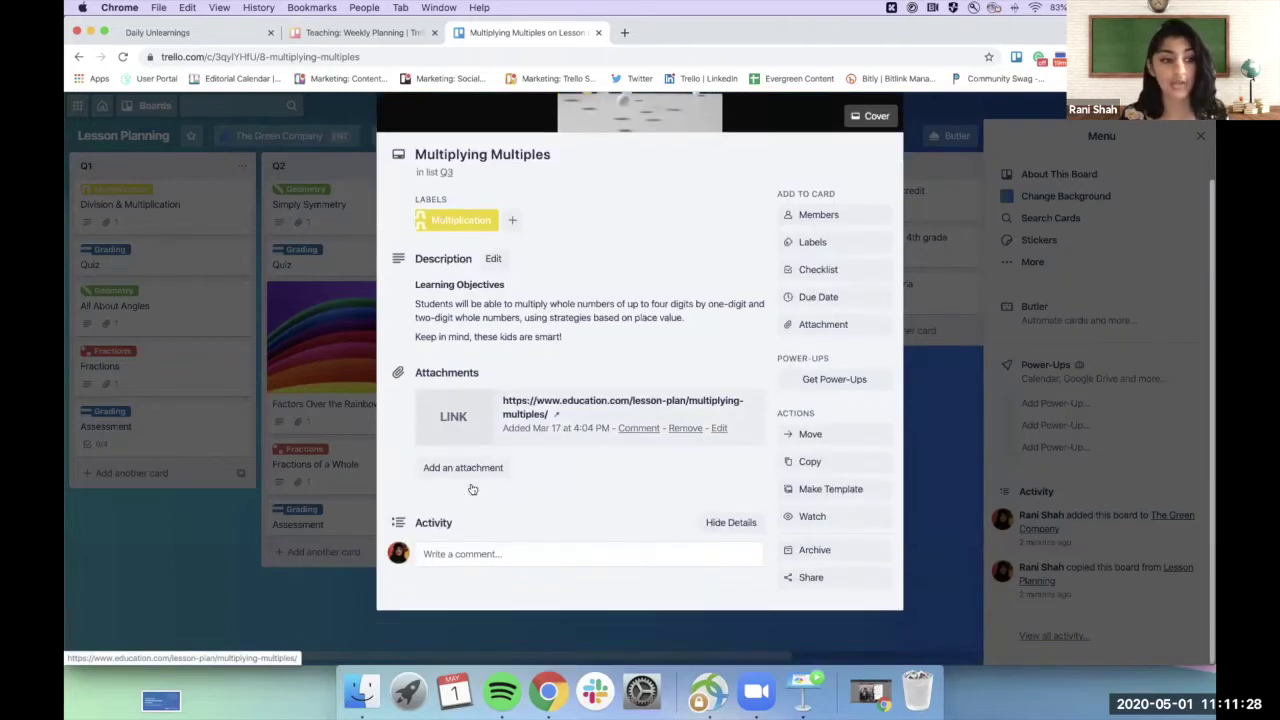
left_click(352, 592)
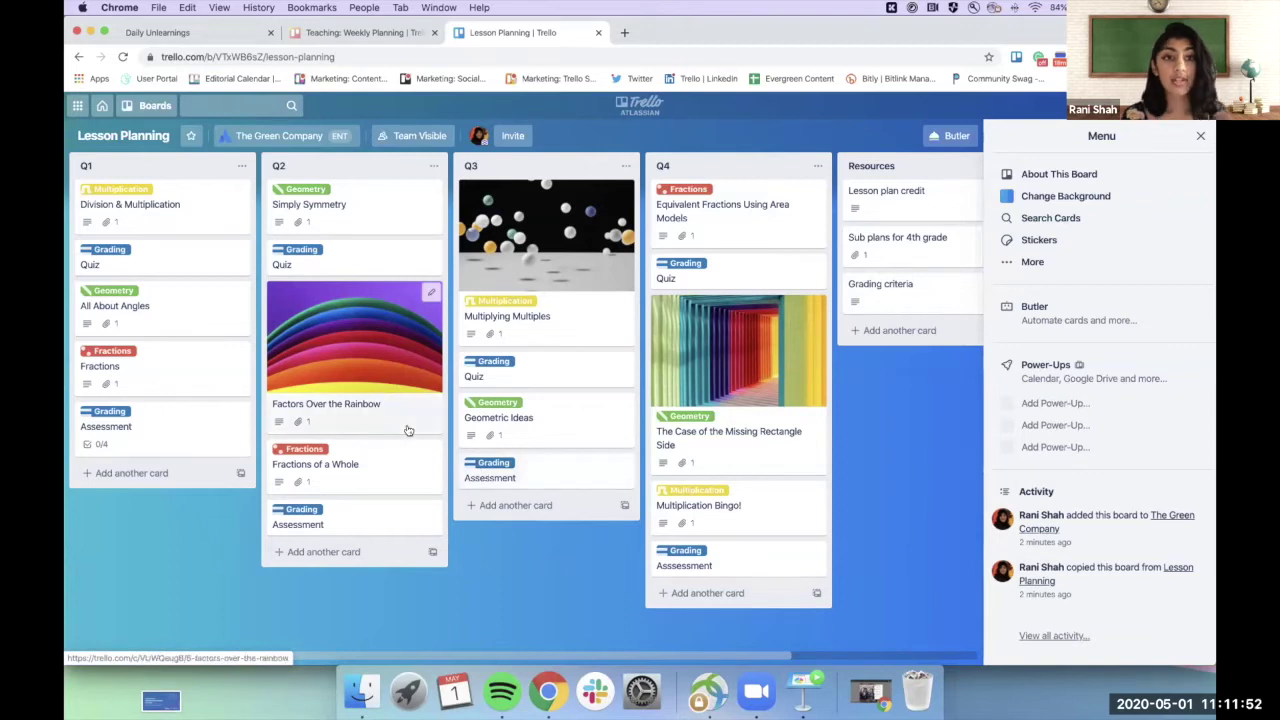
Switch to the slide presentation, advance to the Weekly Planning Template slide and open its template link.
left_click(797, 688)
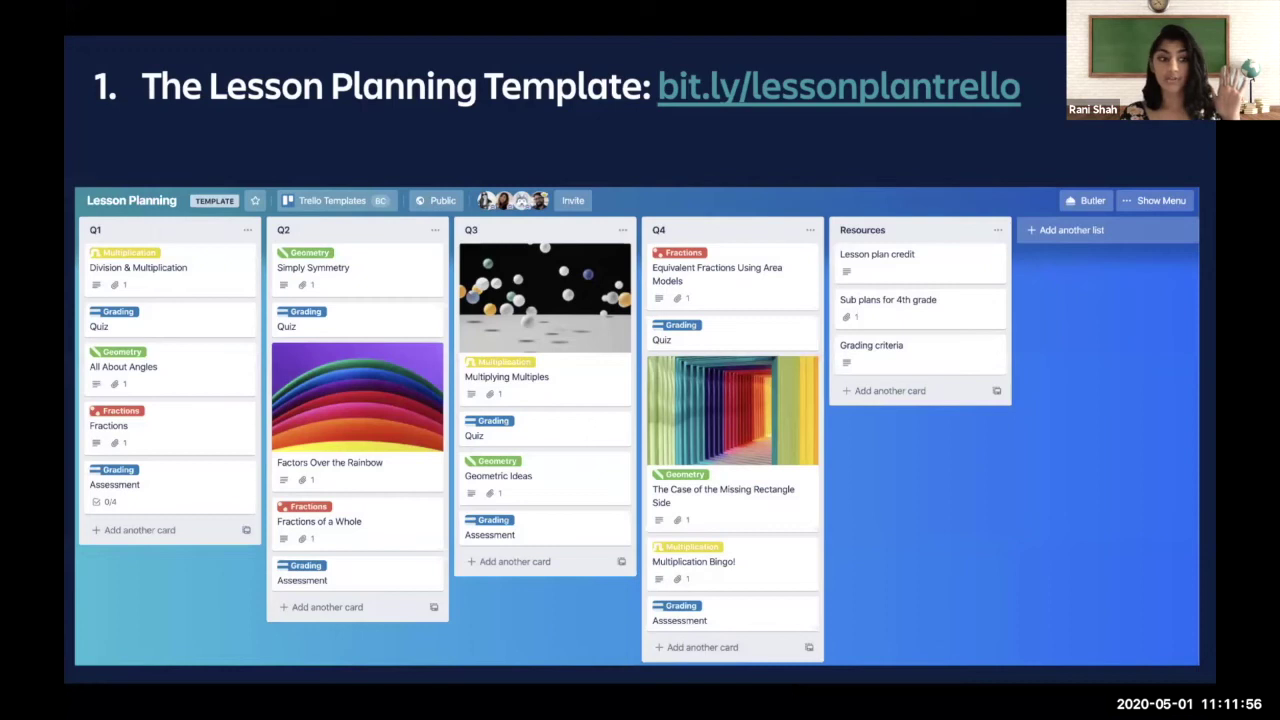
key("Right")
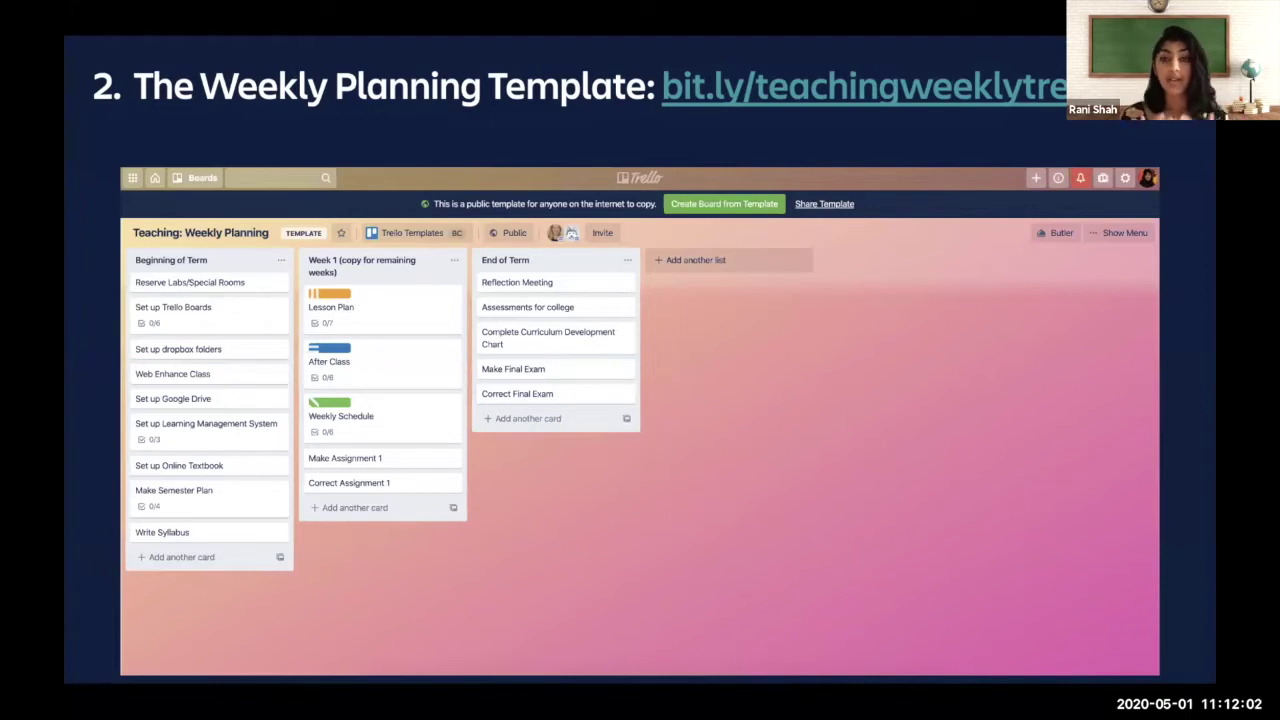
left_click(860, 98)
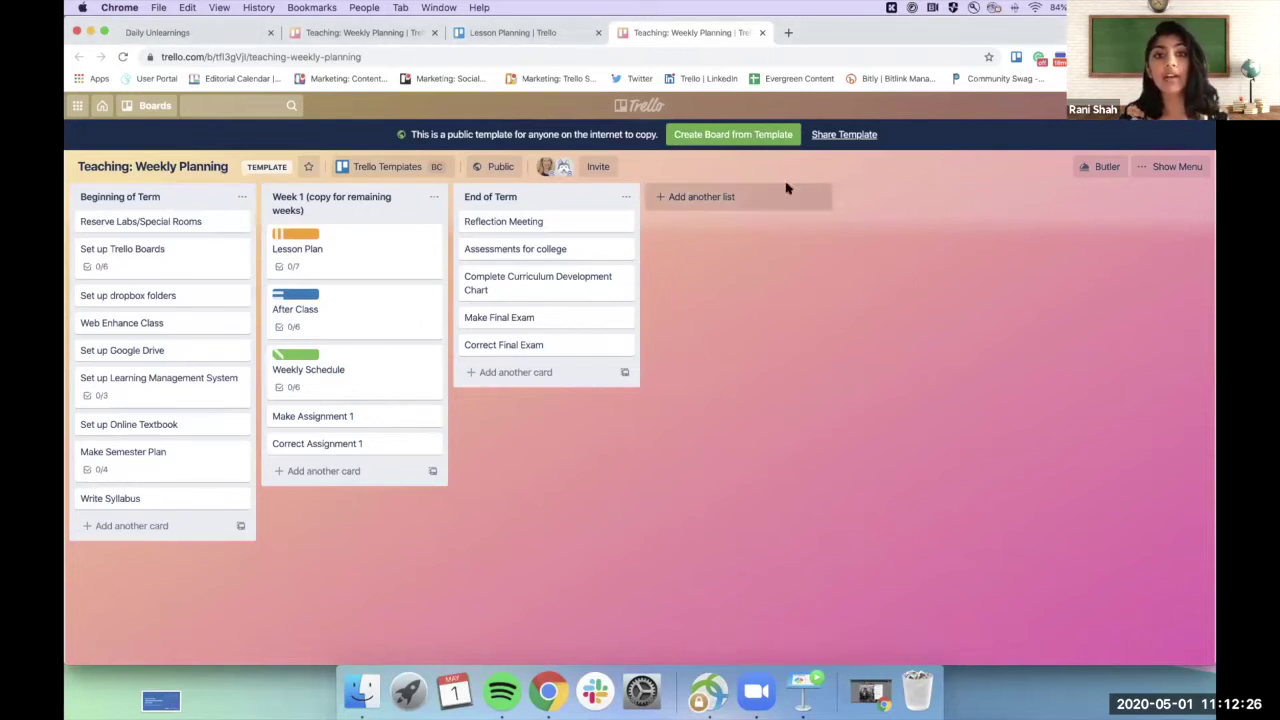
Create a board from the Teaching: Weekly Planning template in The Green Company team, keeping its title and cards.
left_click(735, 136)
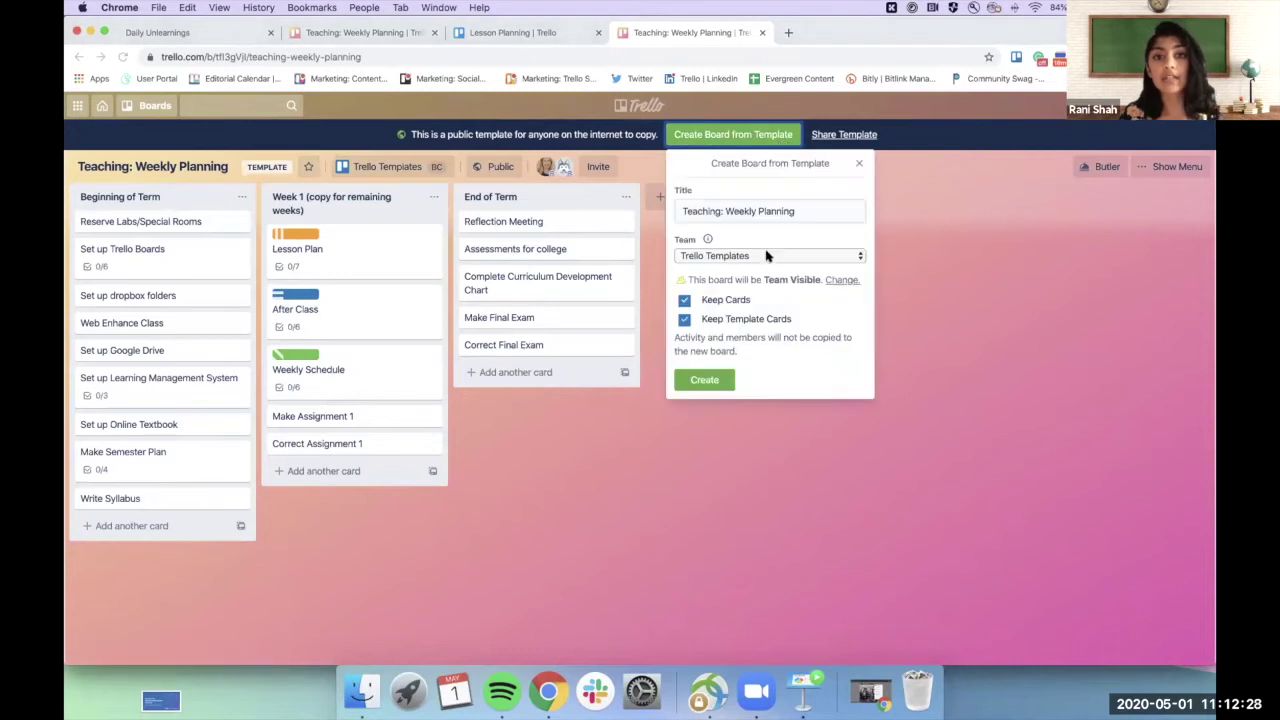
left_click(766, 256)
left_click(720, 398)
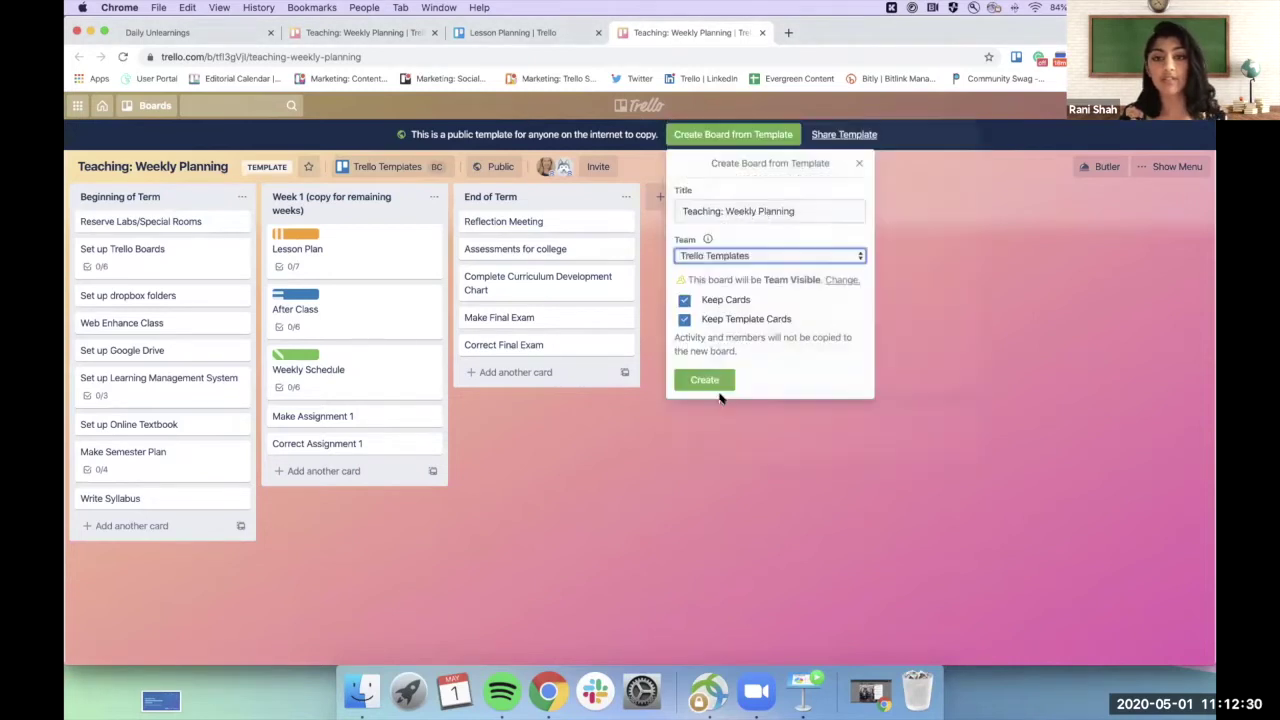
left_click(716, 384)
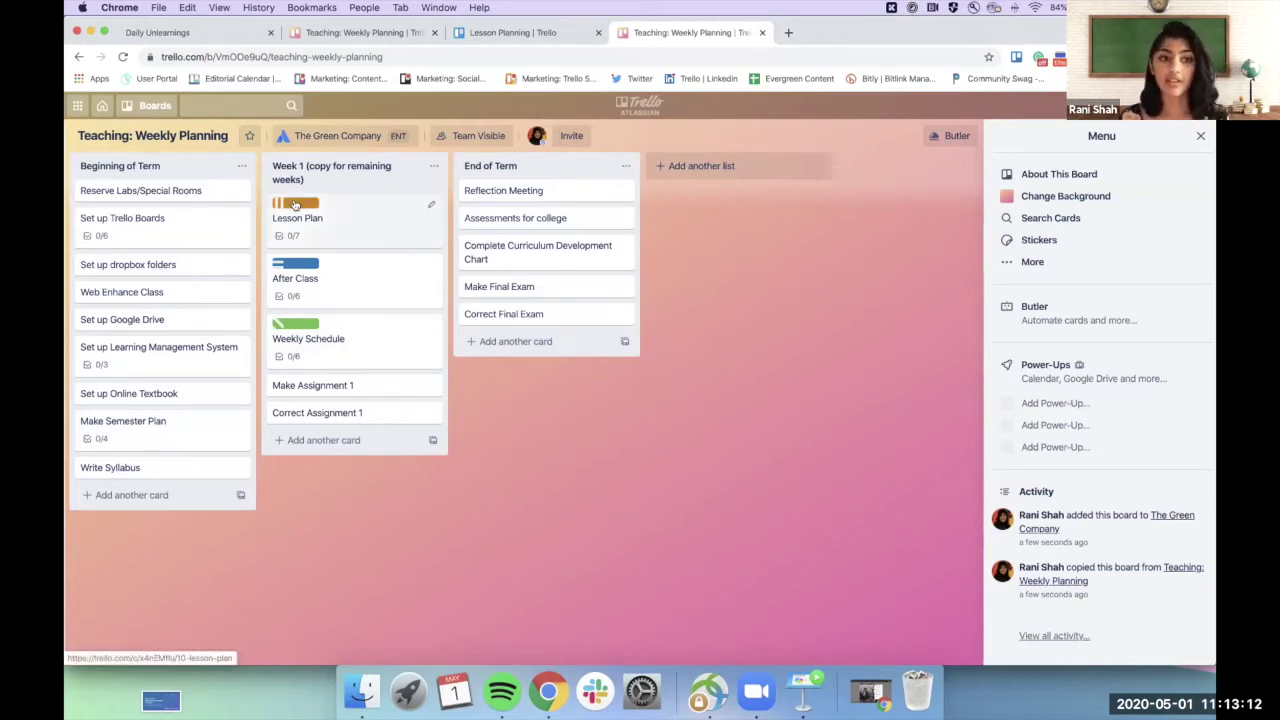
Create a green label named "Geometry" on the Lesson Plan card in the Week 1 list.
left_click(363, 222)
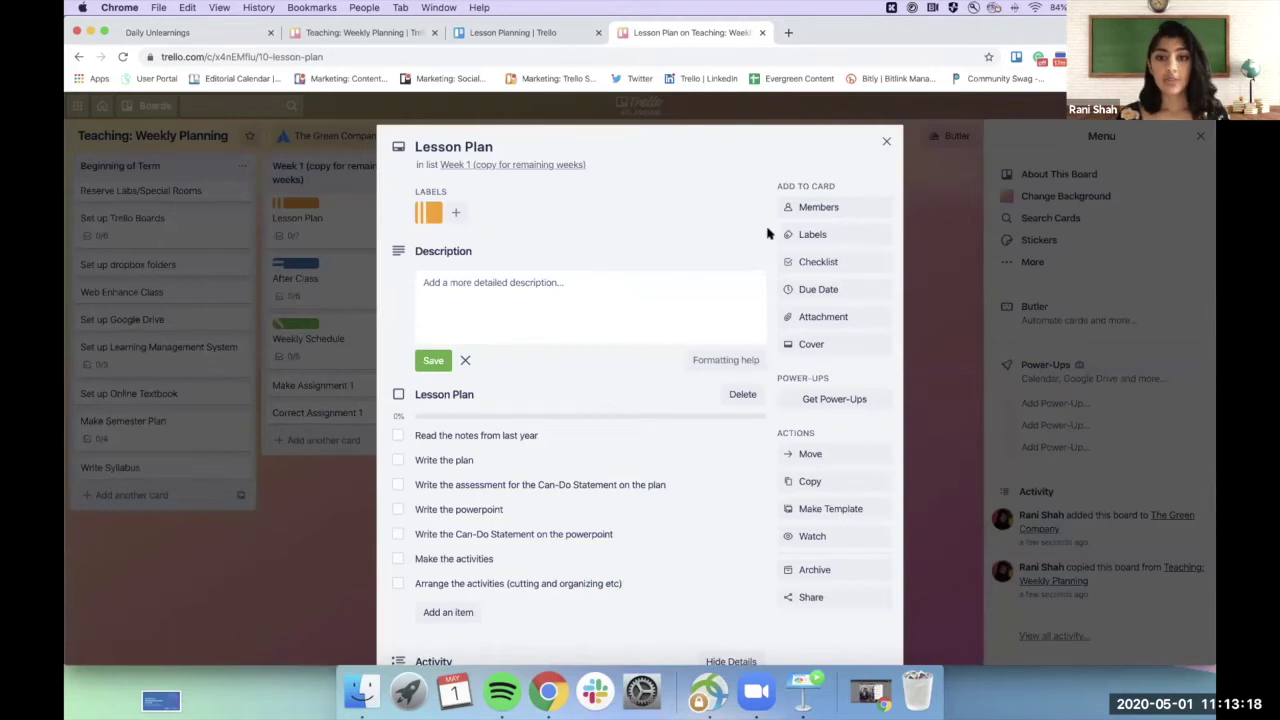
left_click(840, 238)
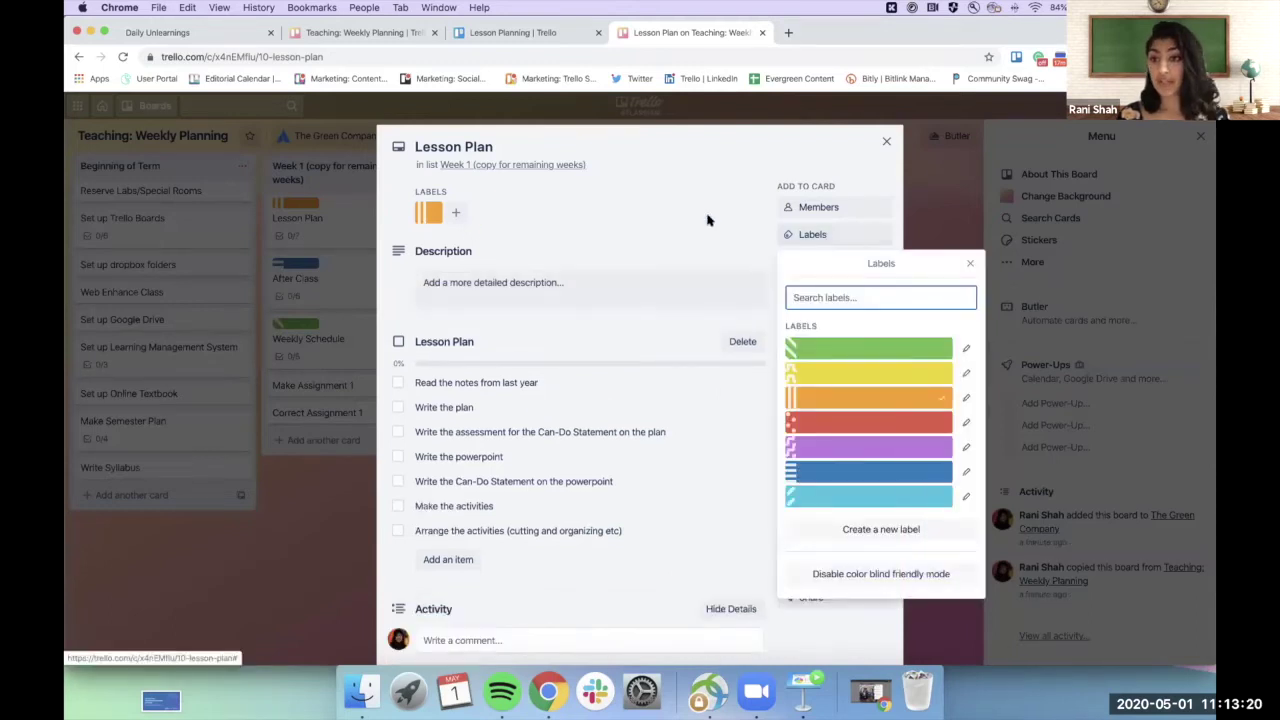
left_click(774, 166)
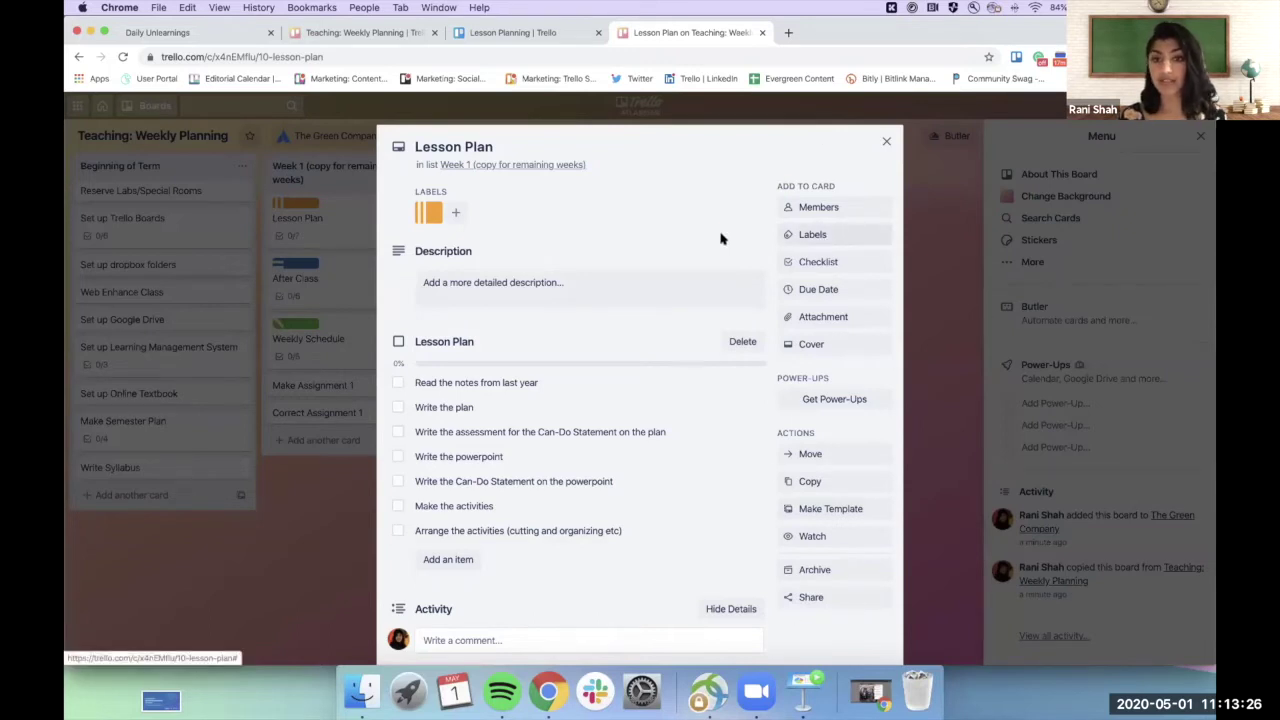
left_click(827, 242)
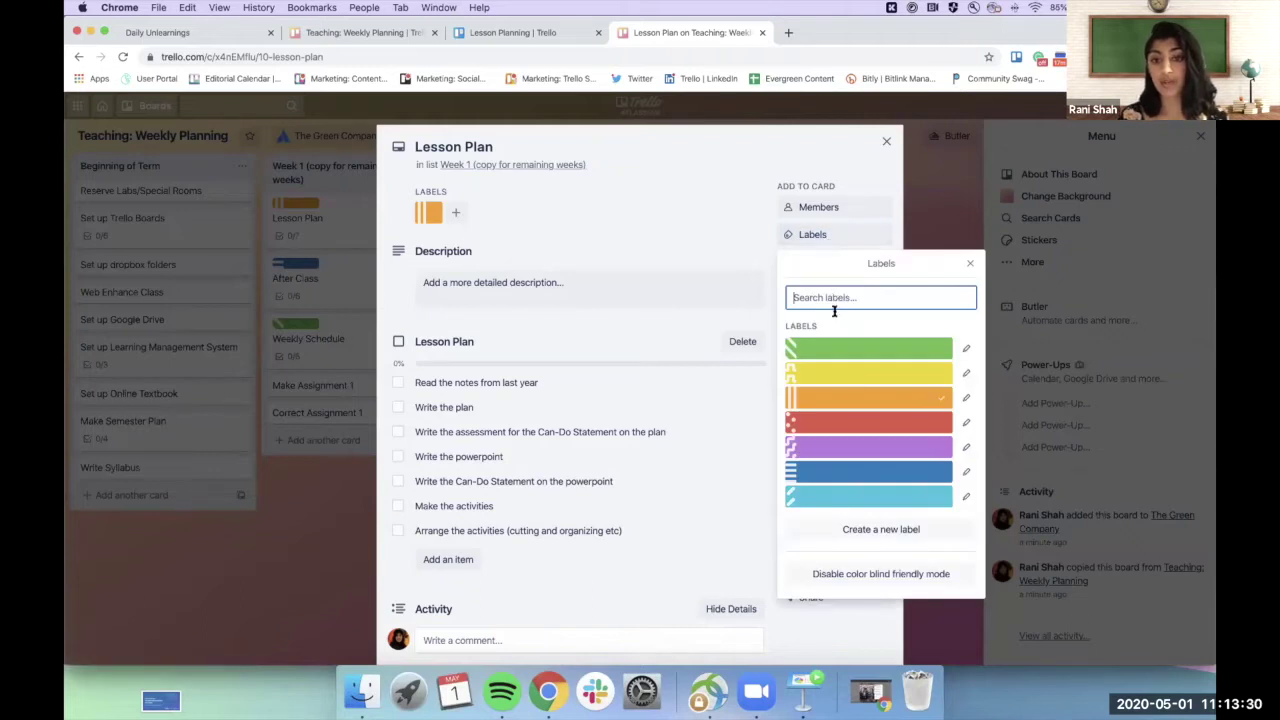
left_click(857, 529)
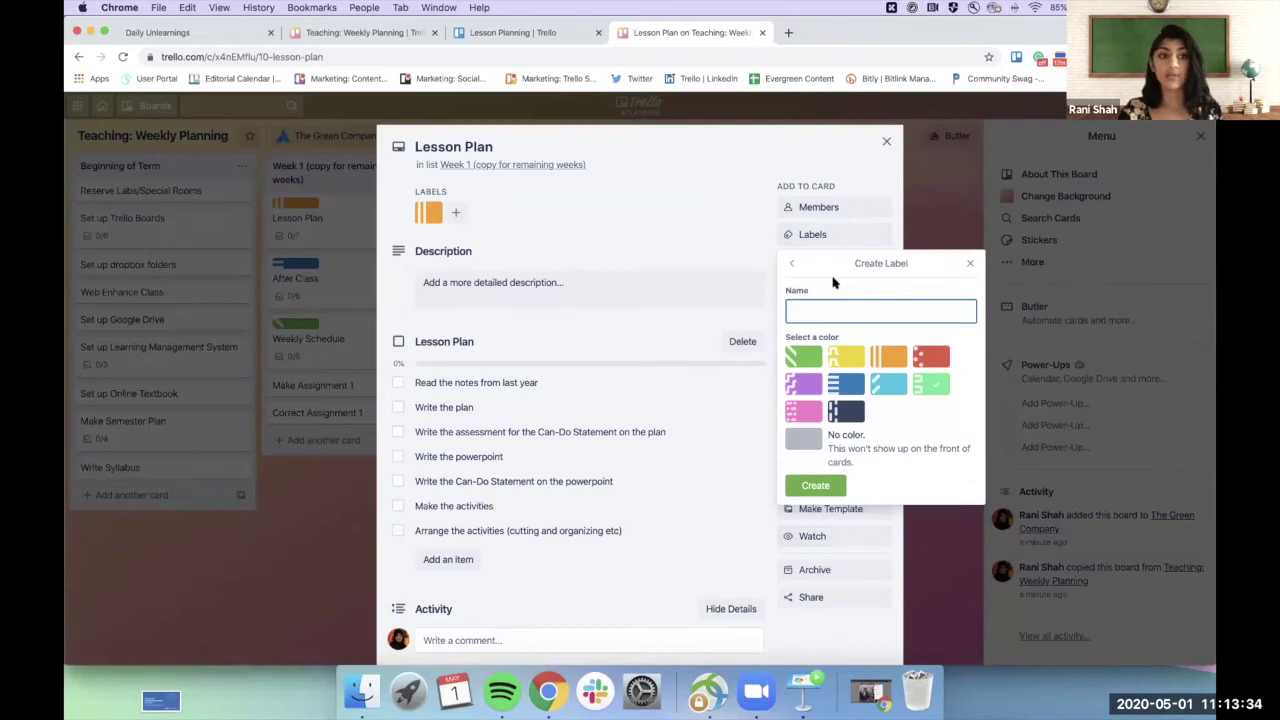
type("Geometry")
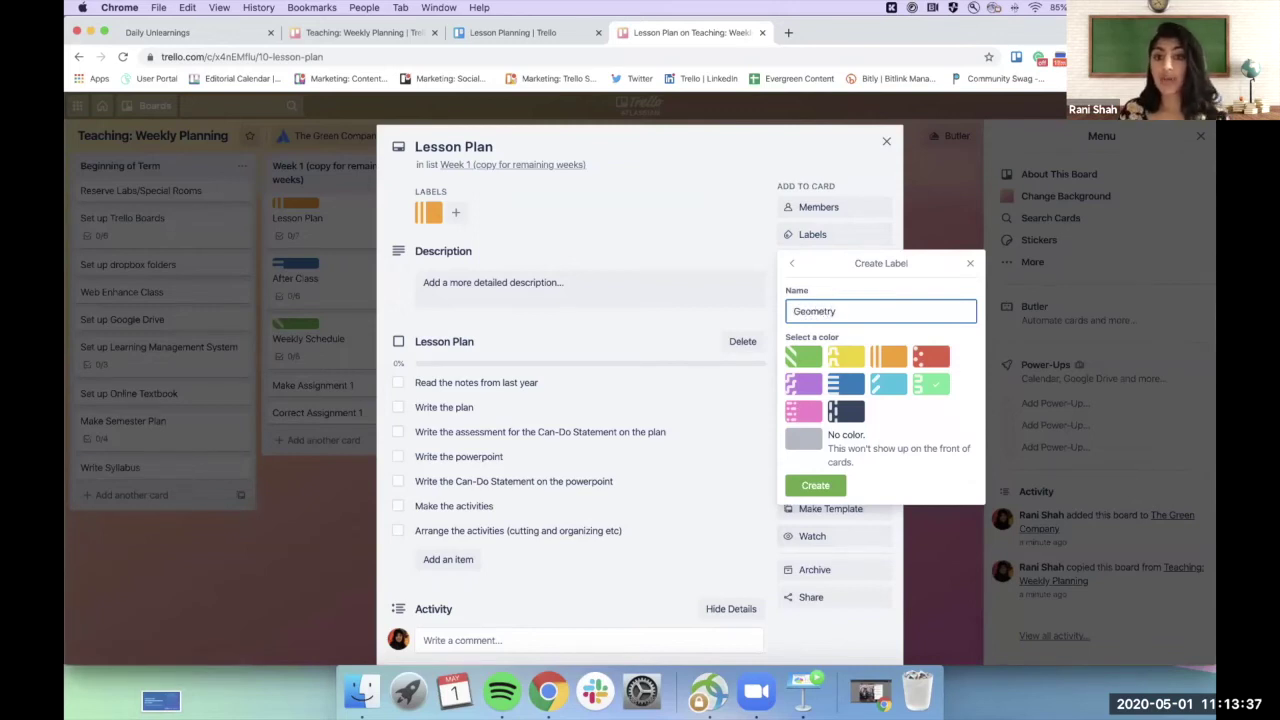
left_click(808, 357)
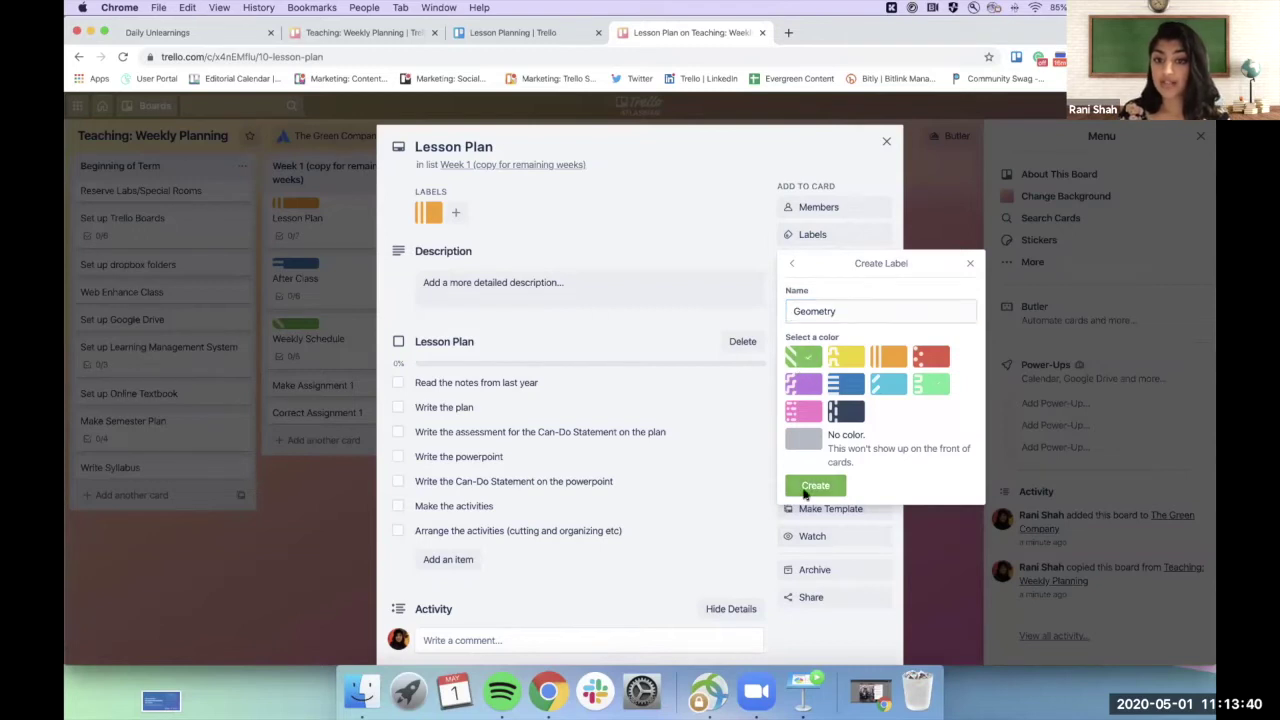
left_click(815, 485)
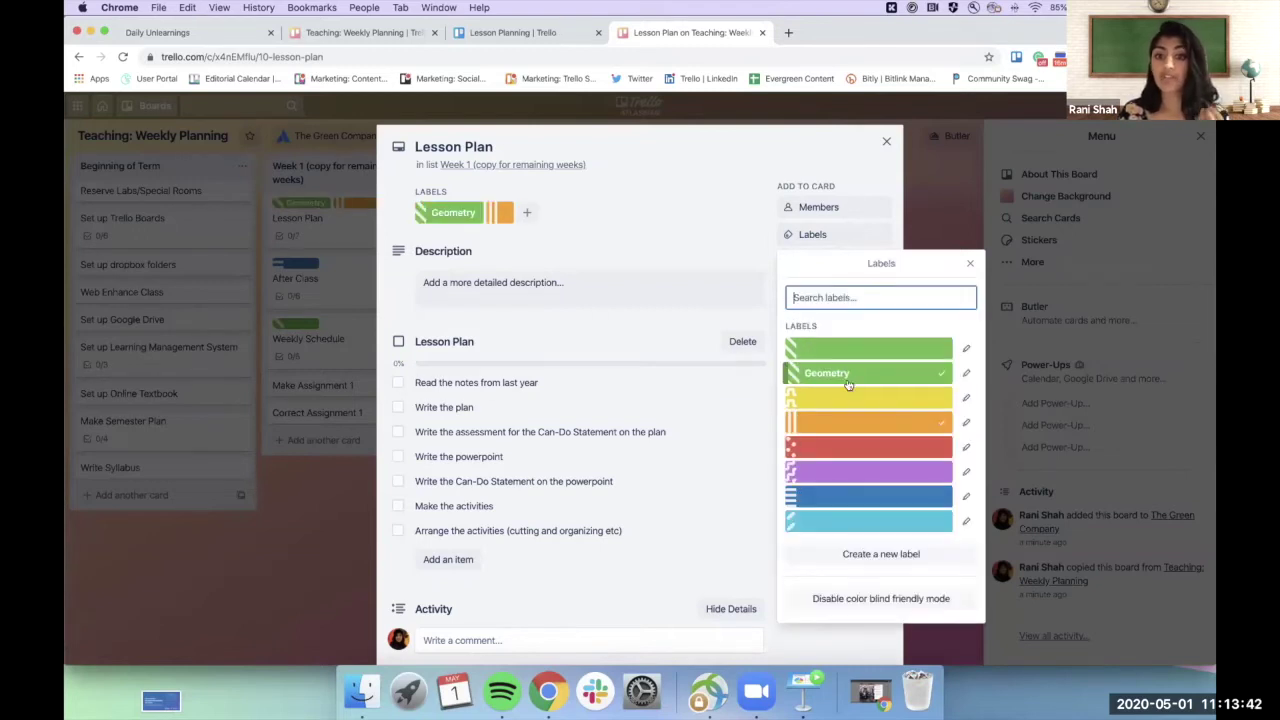
Remove the unnamed orange label from the Lesson Plan card and close the card.
left_click(575, 229)
left_click(505, 218)
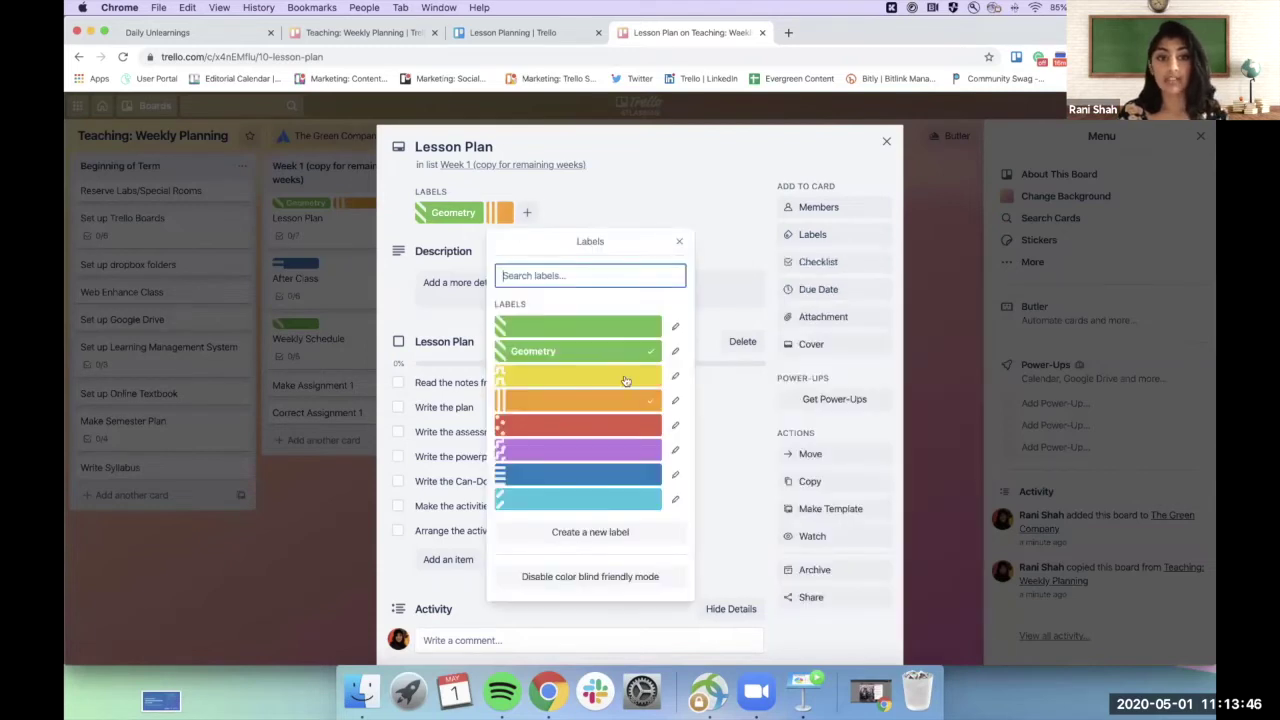
left_click(650, 403)
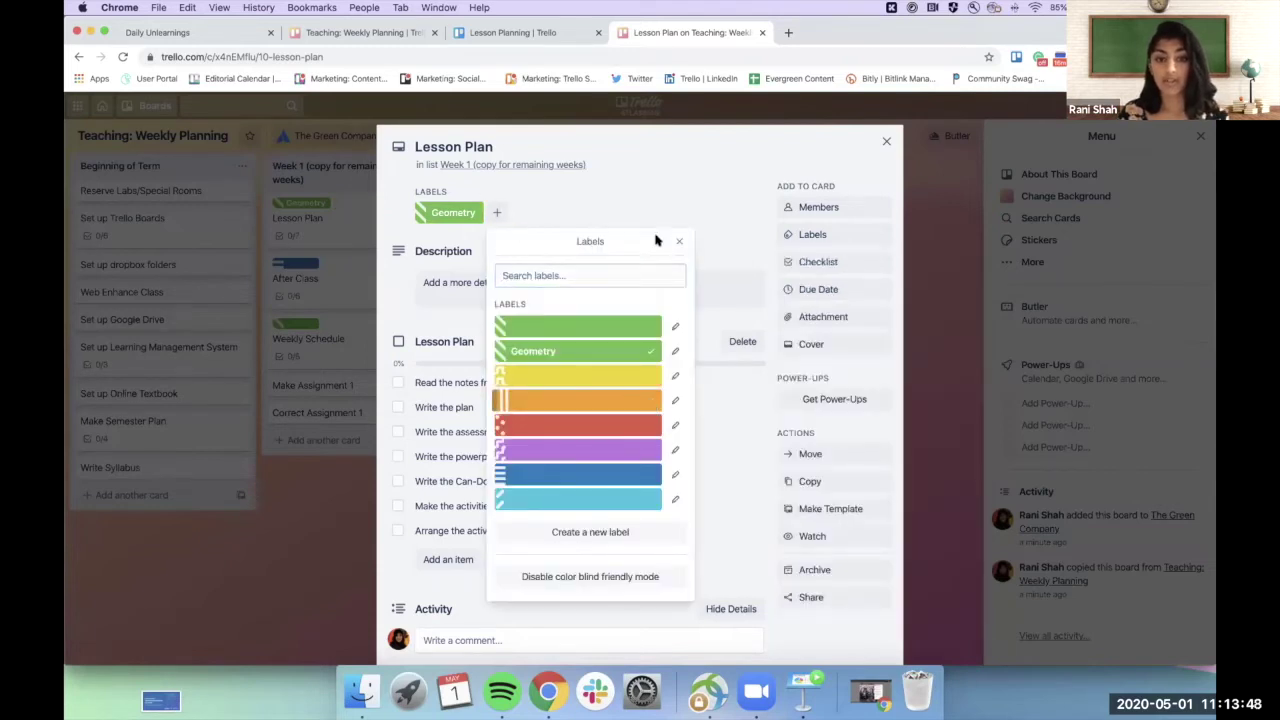
left_click(646, 194)
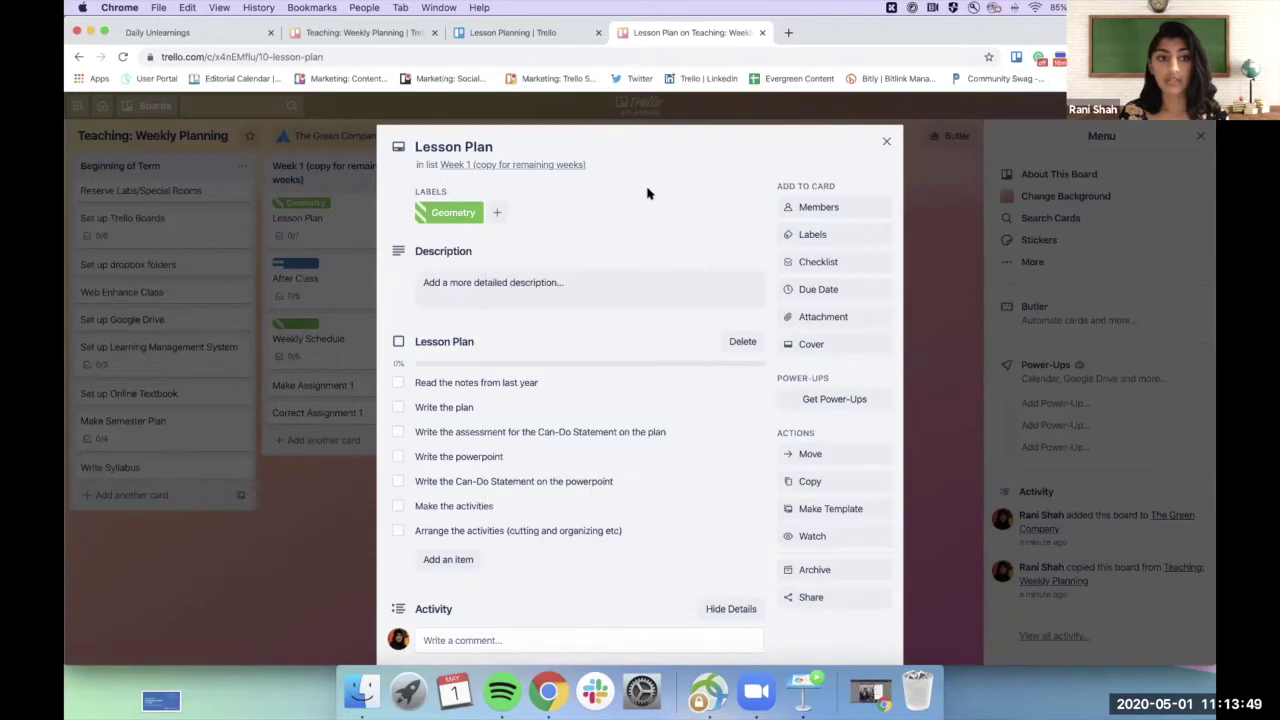
left_click(333, 519)
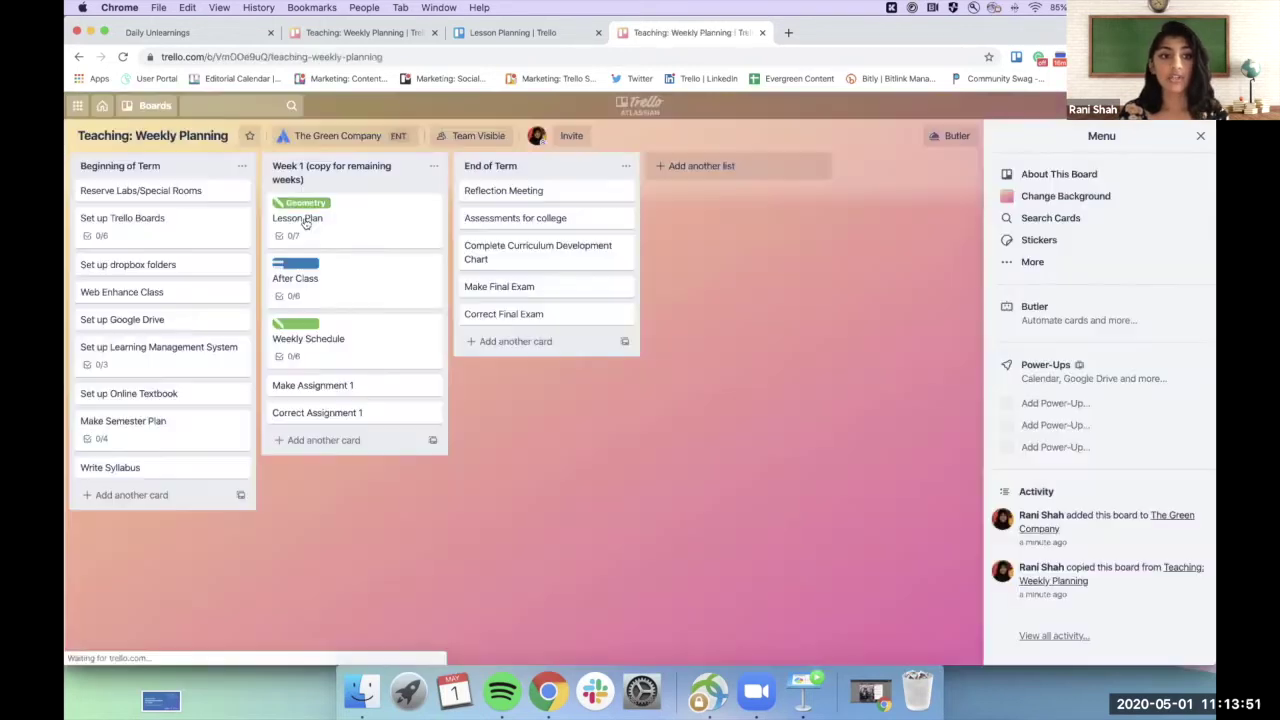
Apply the Geometry label to the Weekly Schedule card in the Week 1 list and close the card.
left_click(365, 332)
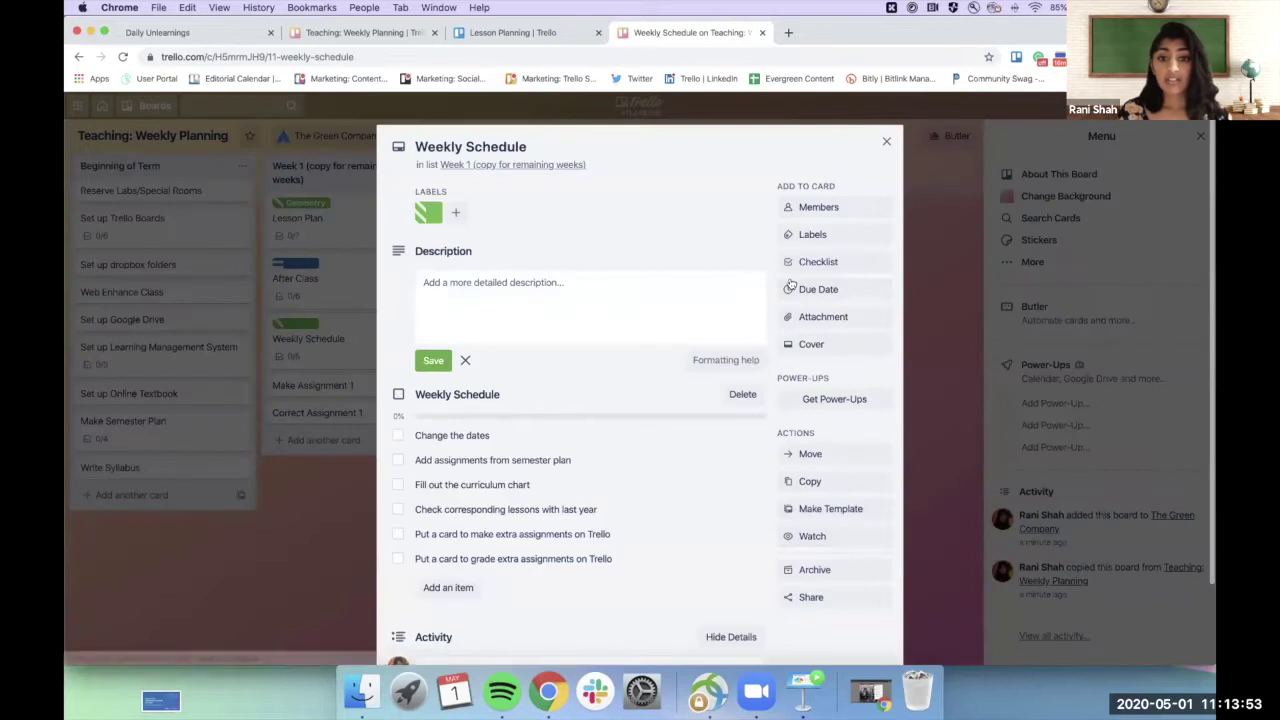
left_click(815, 236)
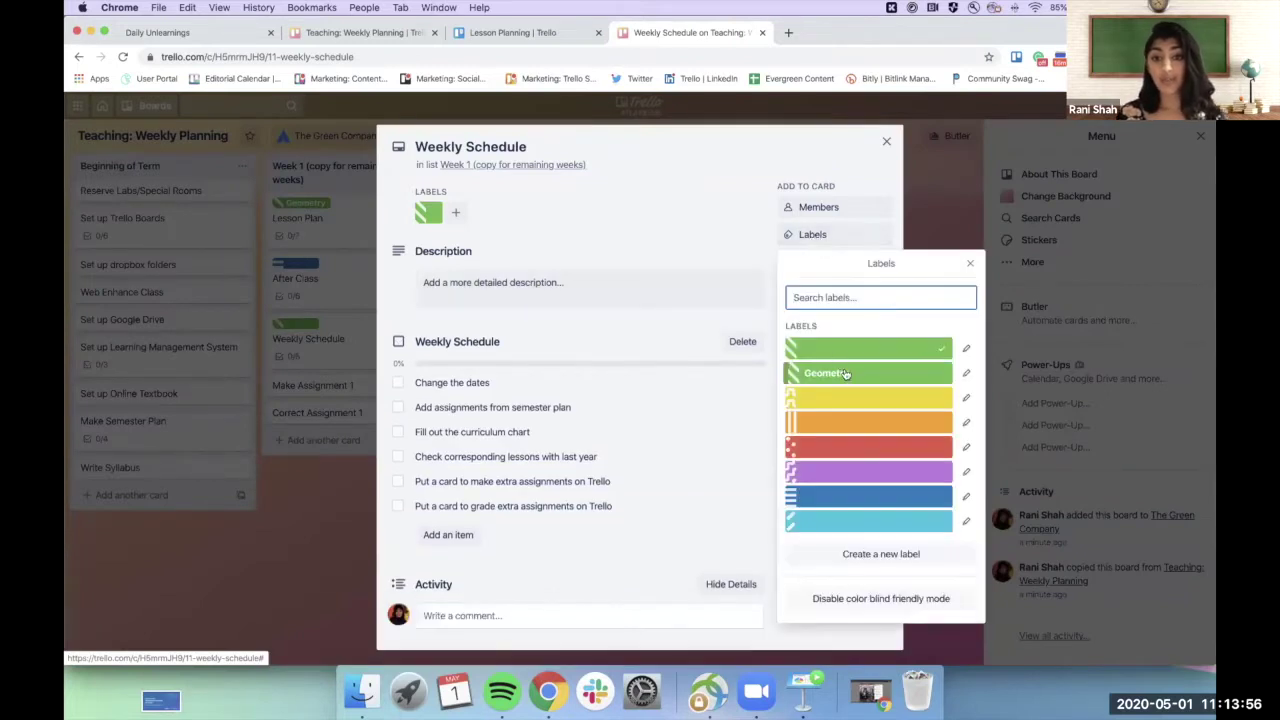
left_click(830, 373)
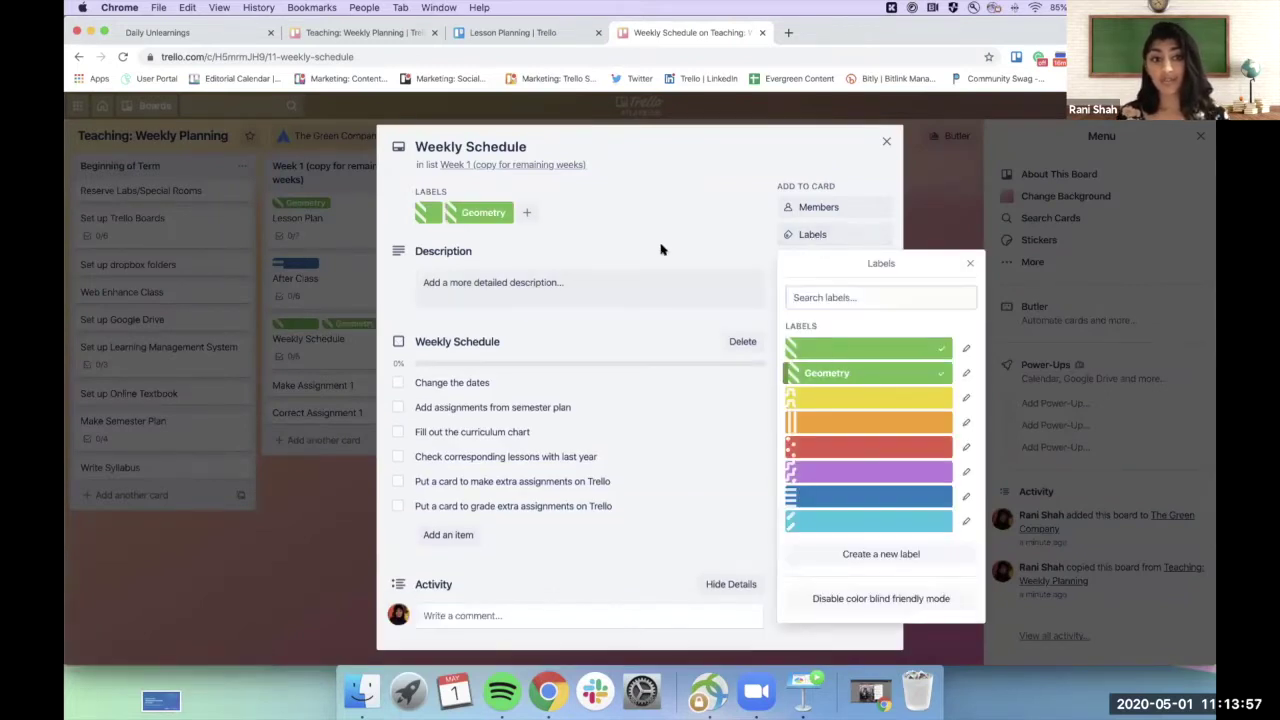
left_click(345, 512)
left_click(345, 512)
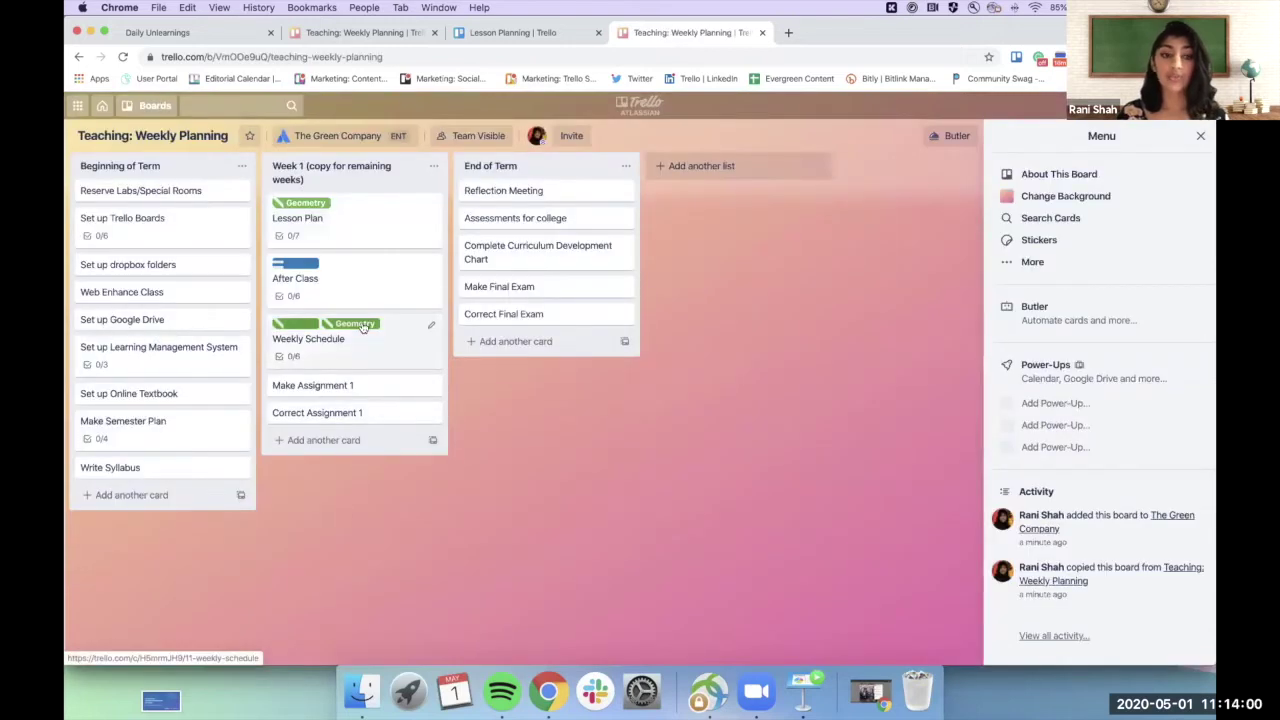
Collapse the labels on the board's cards to colour bars and expand them to show names again.
left_click(363, 327)
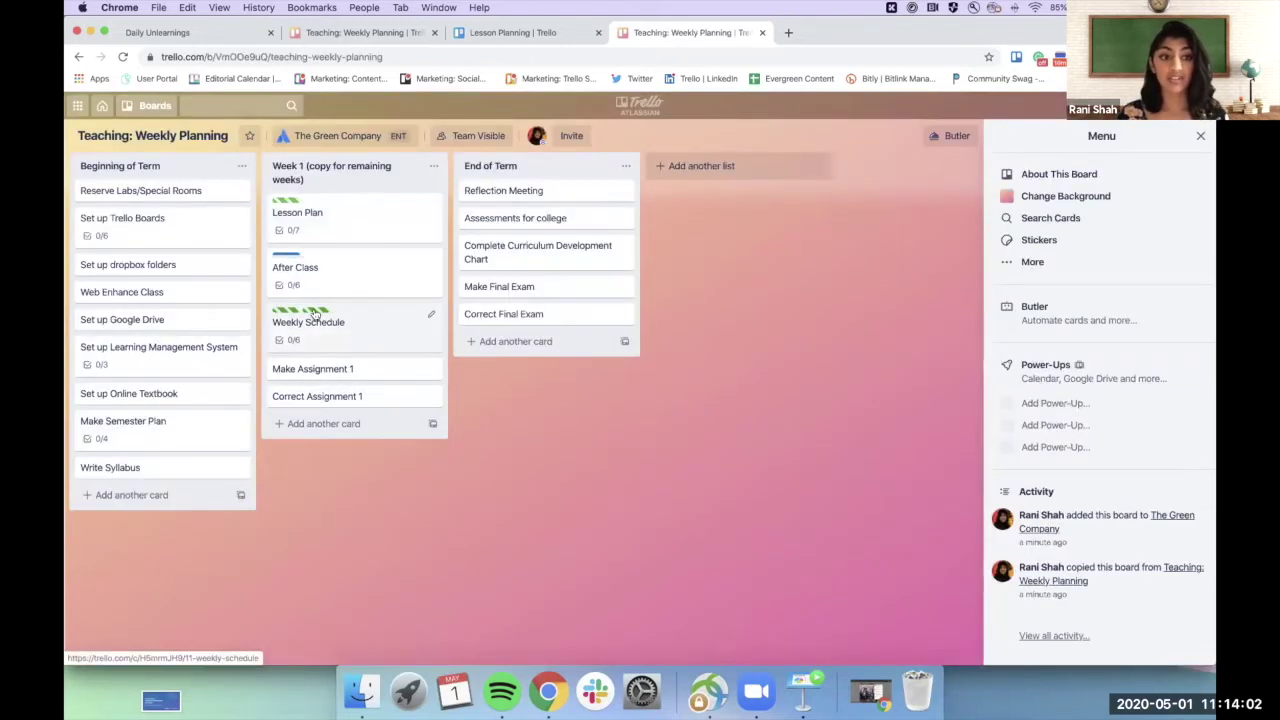
left_click(318, 323)
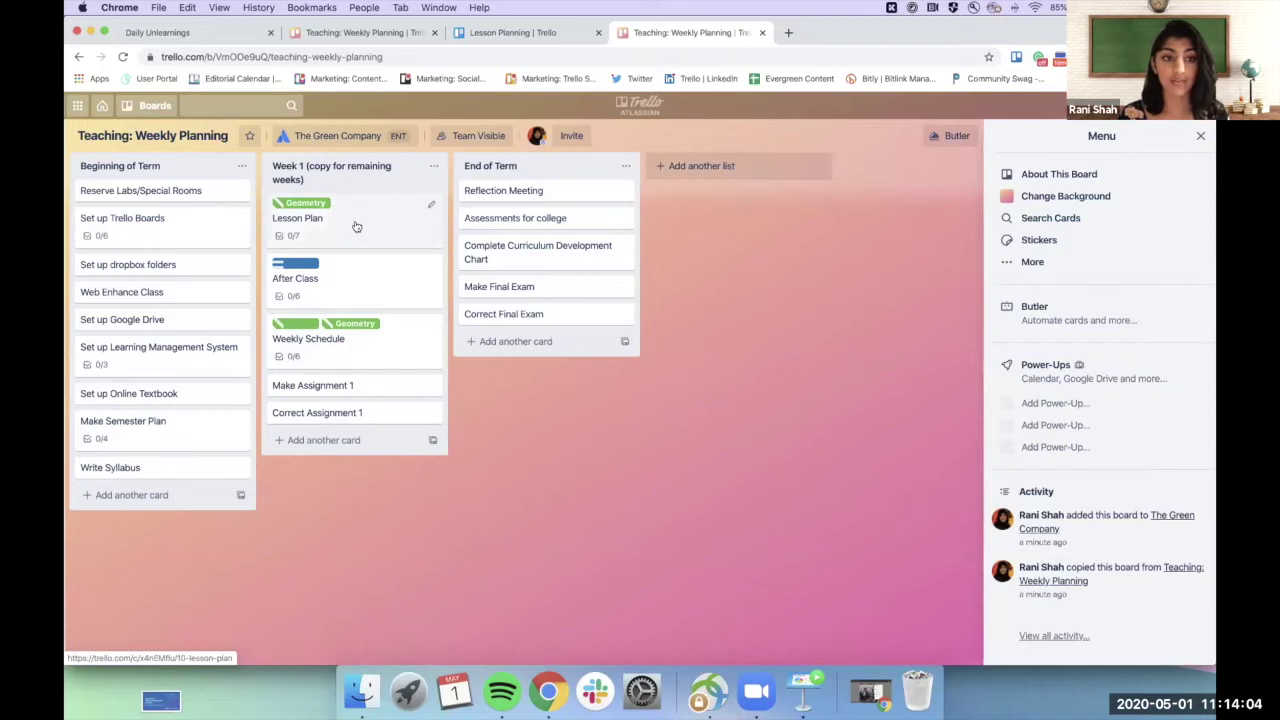
Open the Lesson Plan card, review the items in its checklist and close the card.
left_click(355, 227)
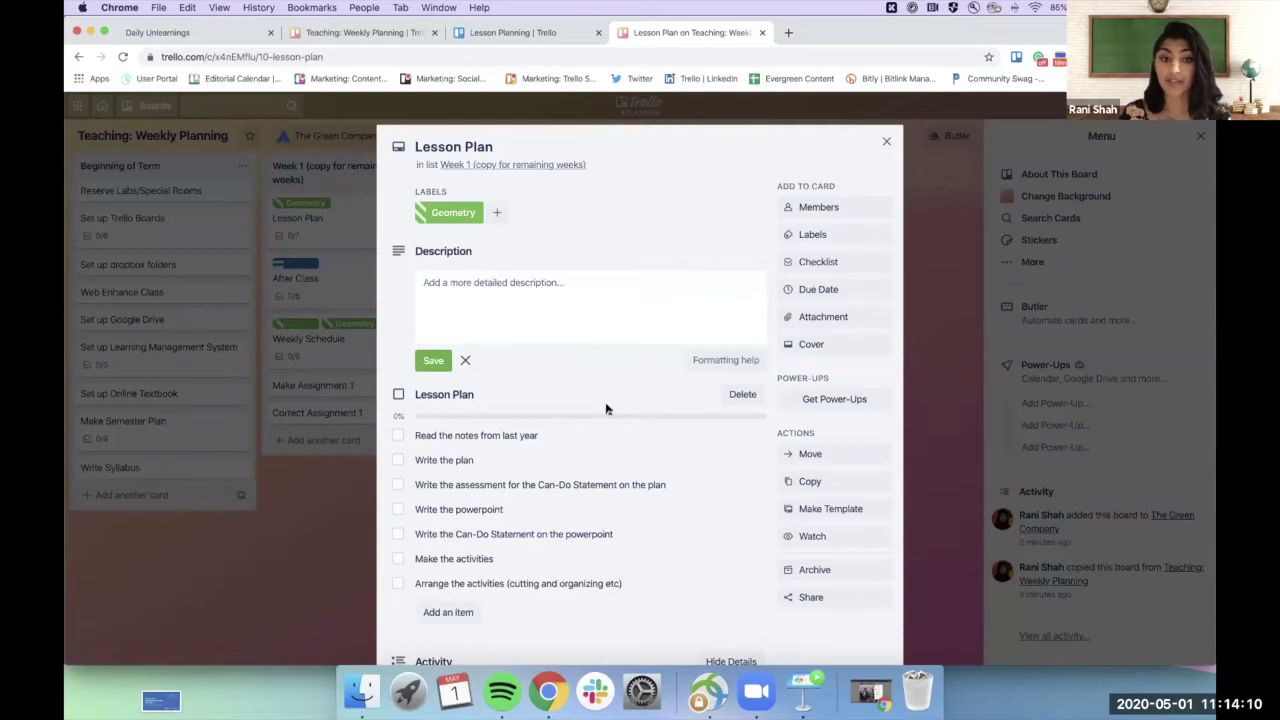
scroll(573, 452, "down", 2)
scroll(573, 452, "down", 2)
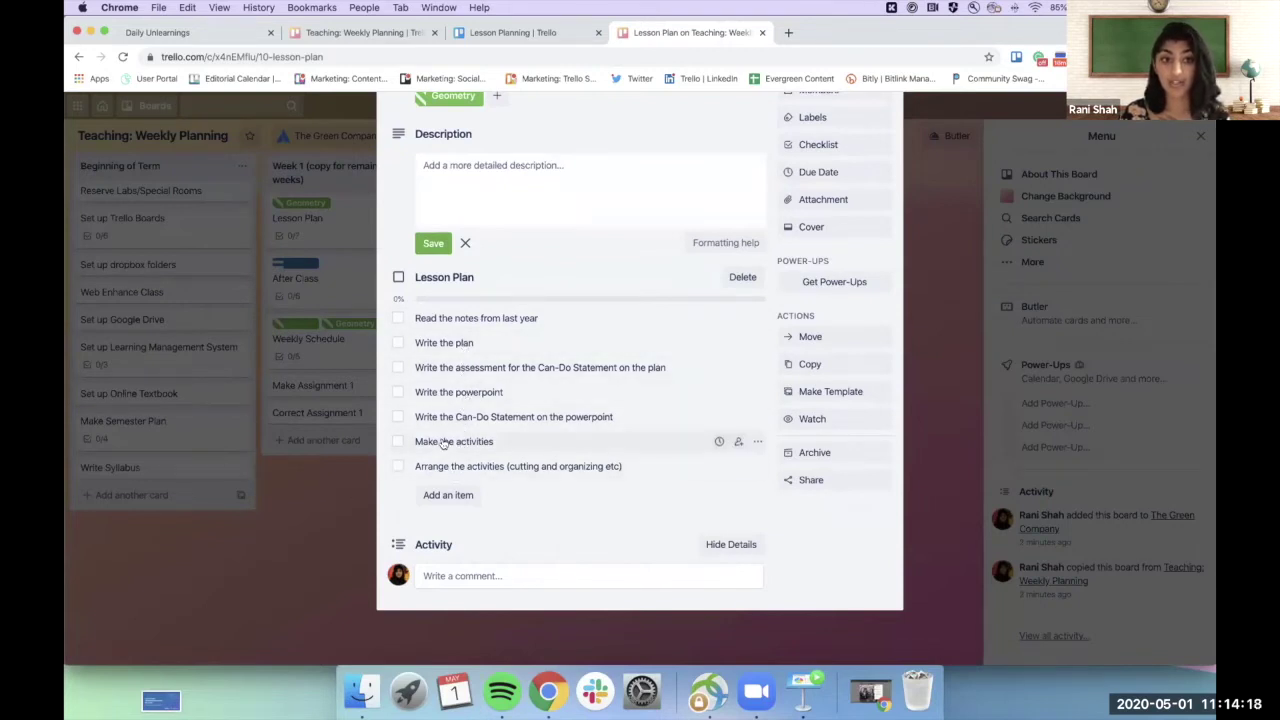
scroll(440, 446, "up", 3)
left_click(312, 452)
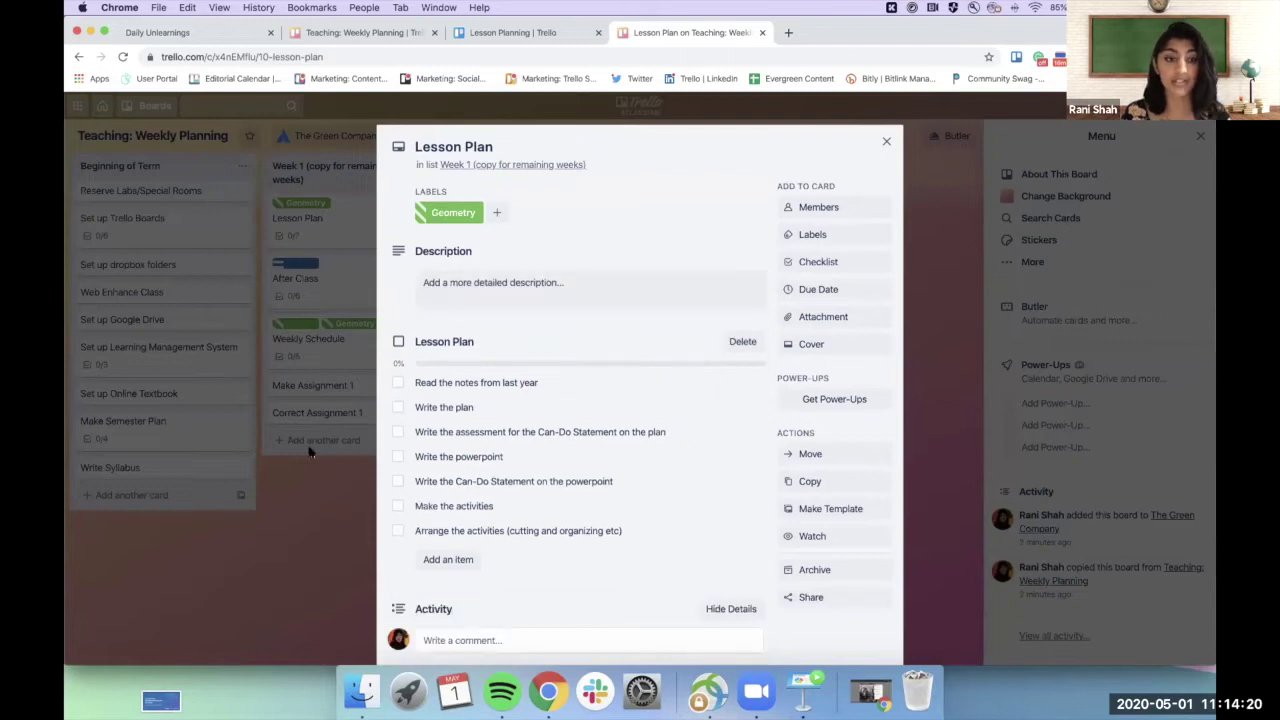
left_click(313, 486)
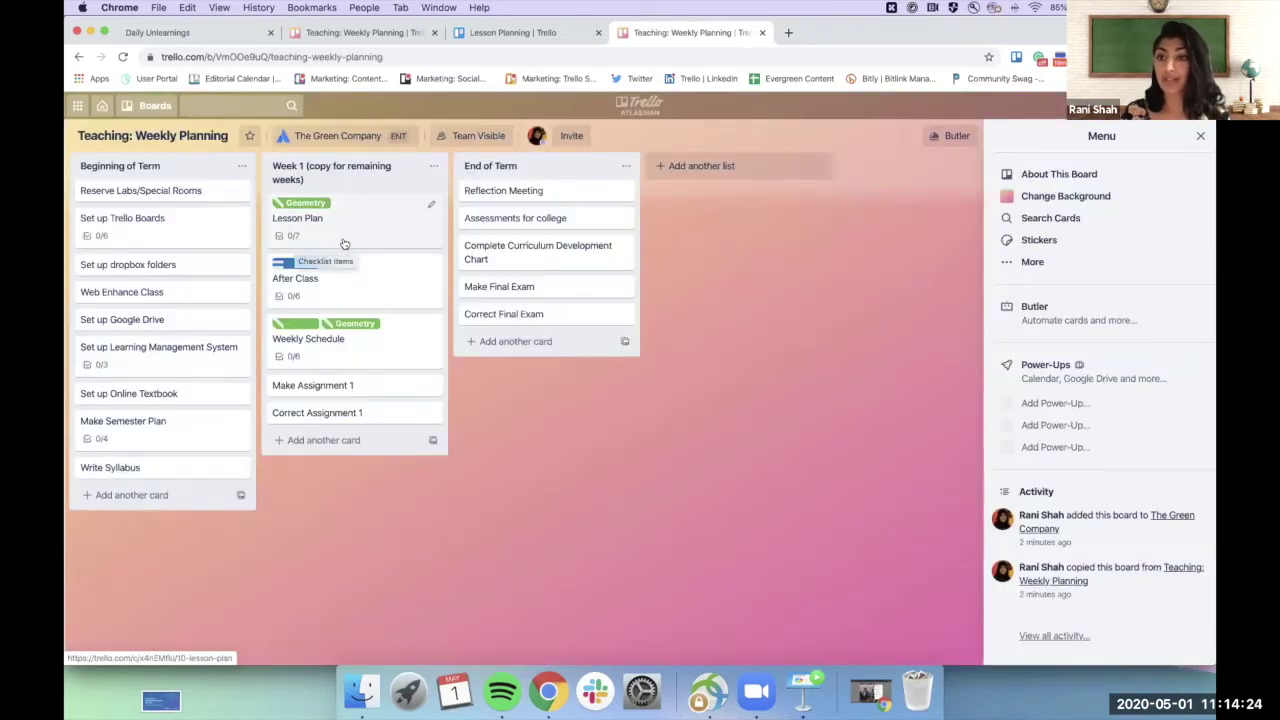
Add the items "More things" and "Even more things" to the Lesson Plan card's checklist and close the card.
left_click(382, 236)
scroll(531, 408, "down", 2)
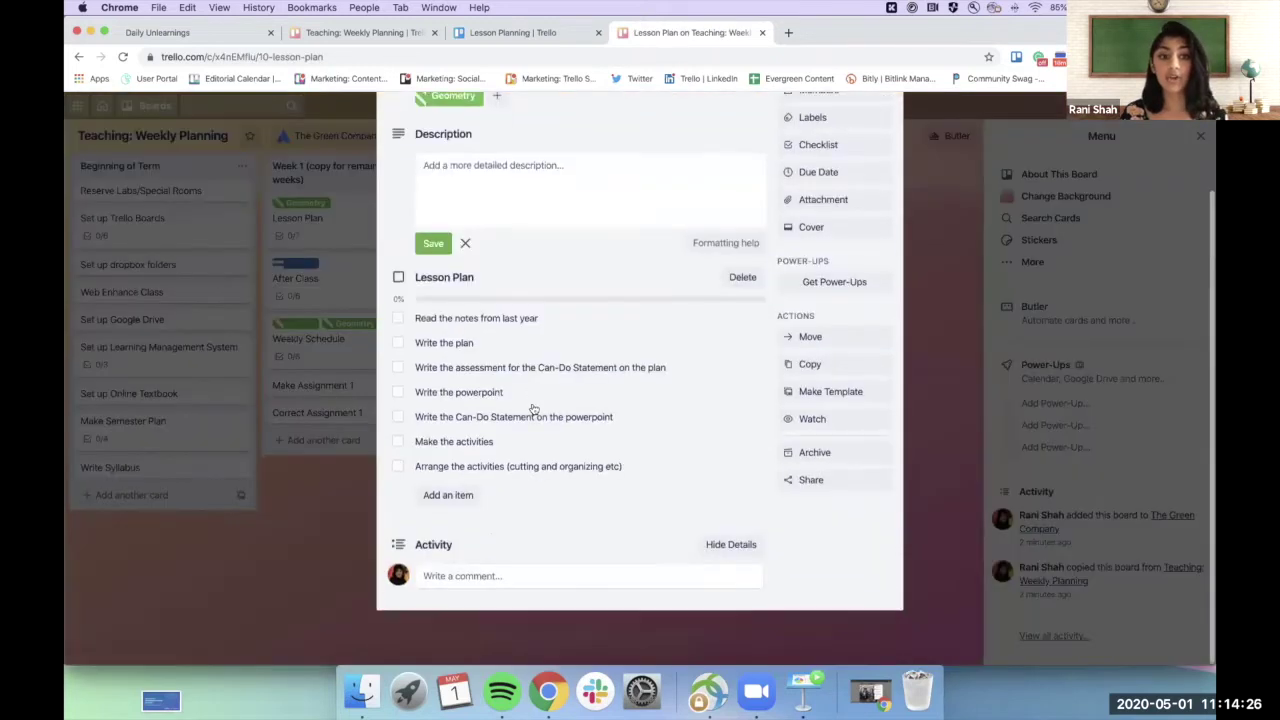
left_click(455, 494)
type("More things")
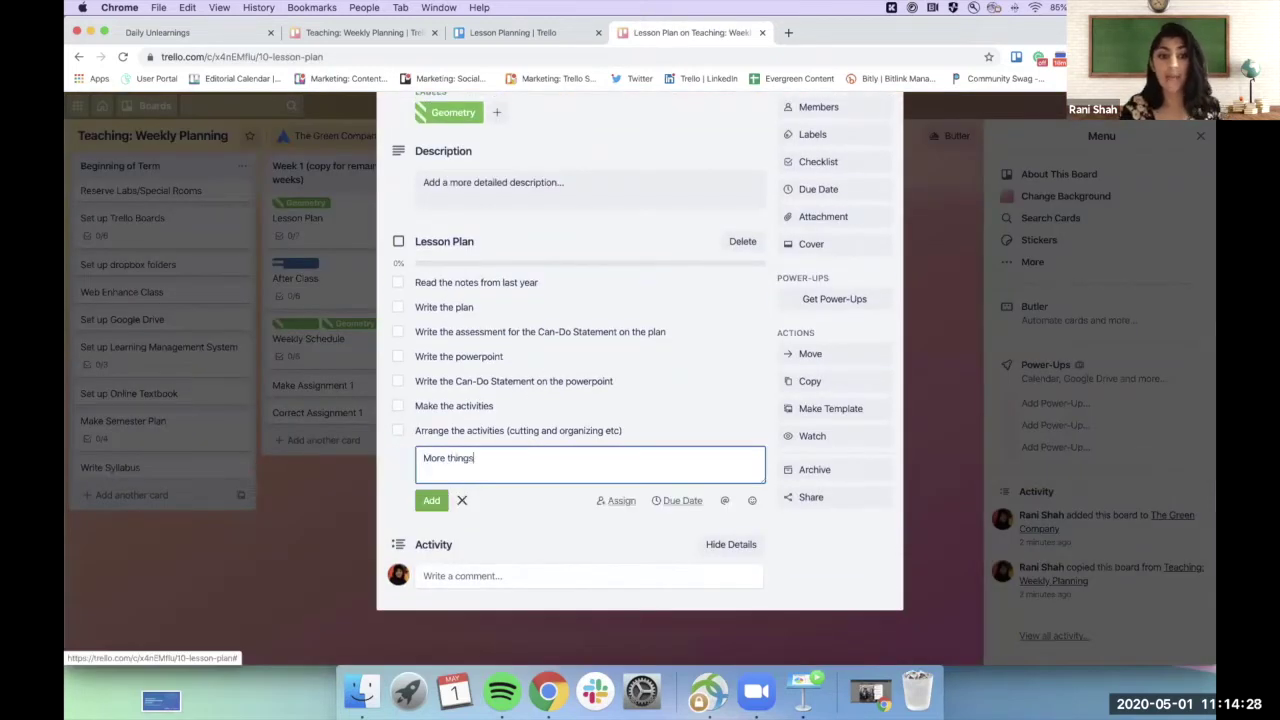
key("Return")
type("Even moe")
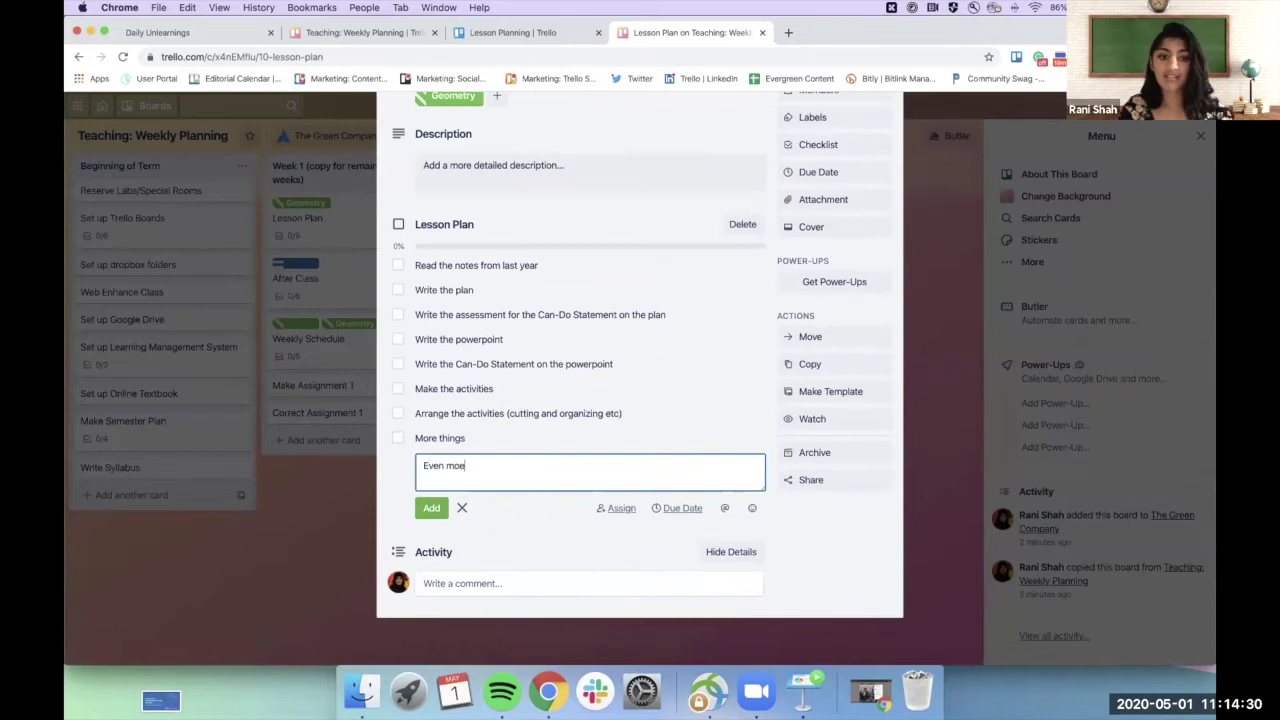
type("e things")
key("Return")
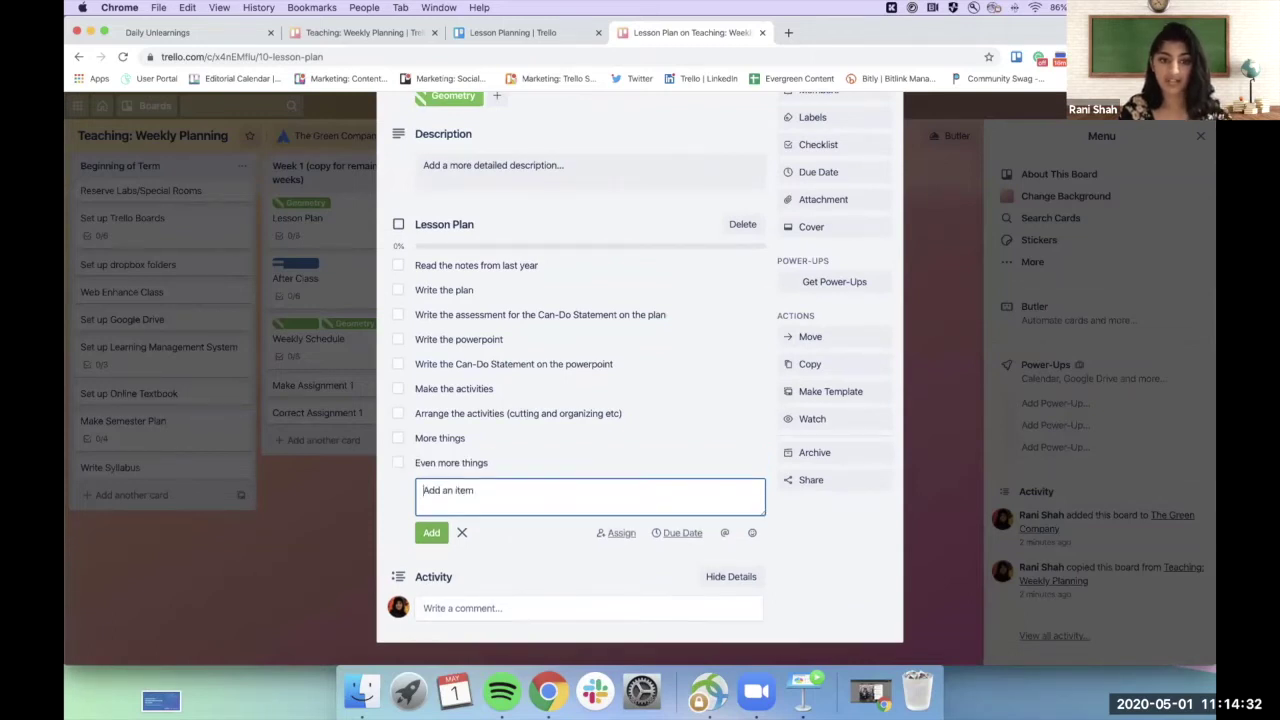
key("Escape")
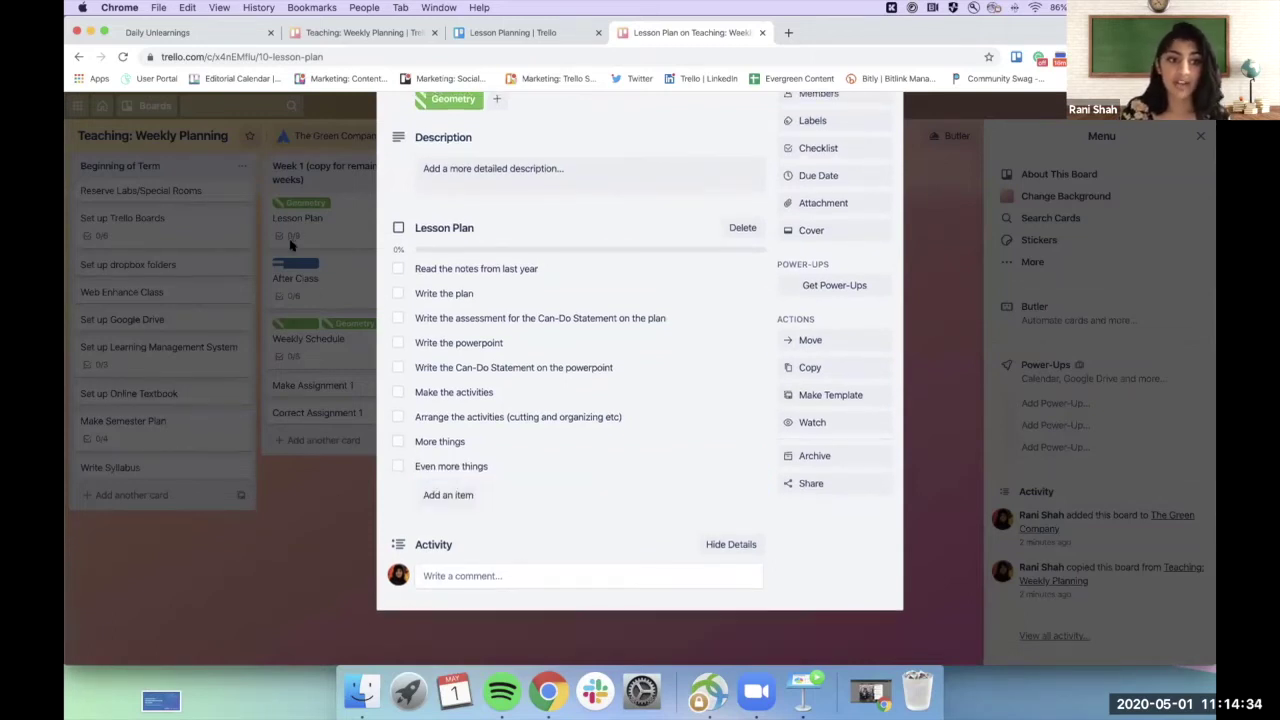
left_click(333, 501)
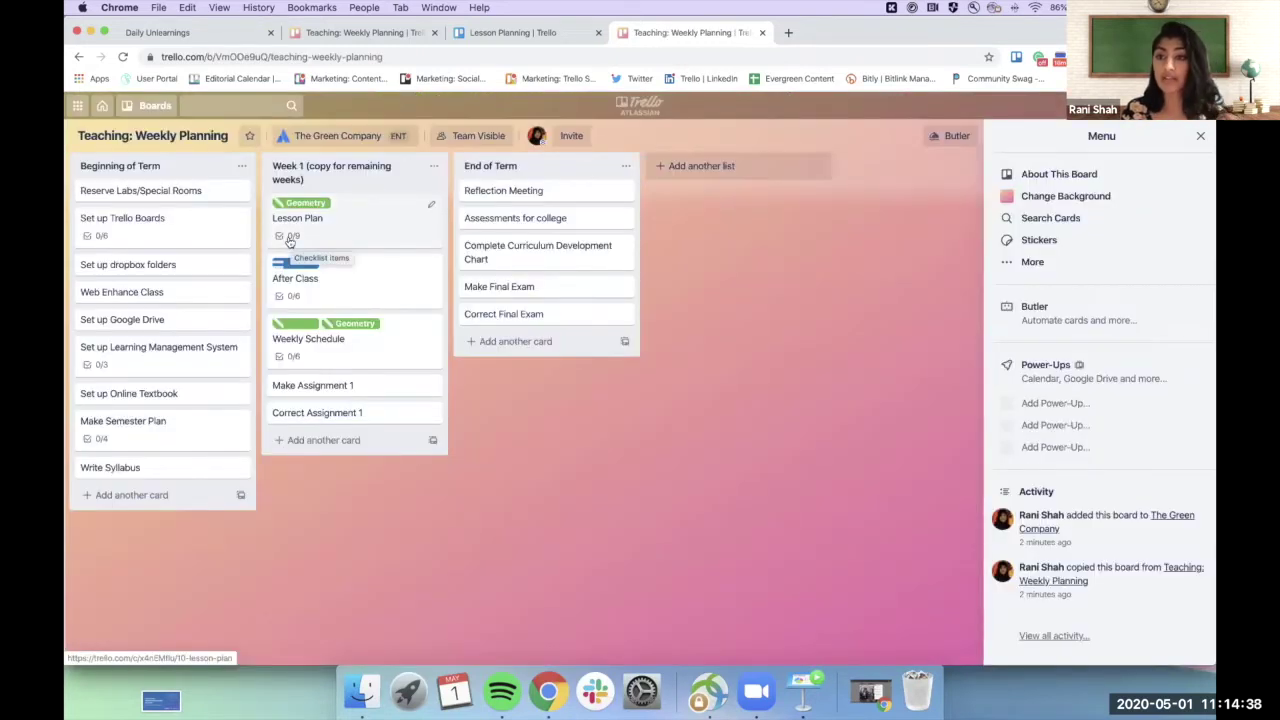
Add a second checklist titled "Things To Note" to the Lesson Plan card.
left_click(350, 231)
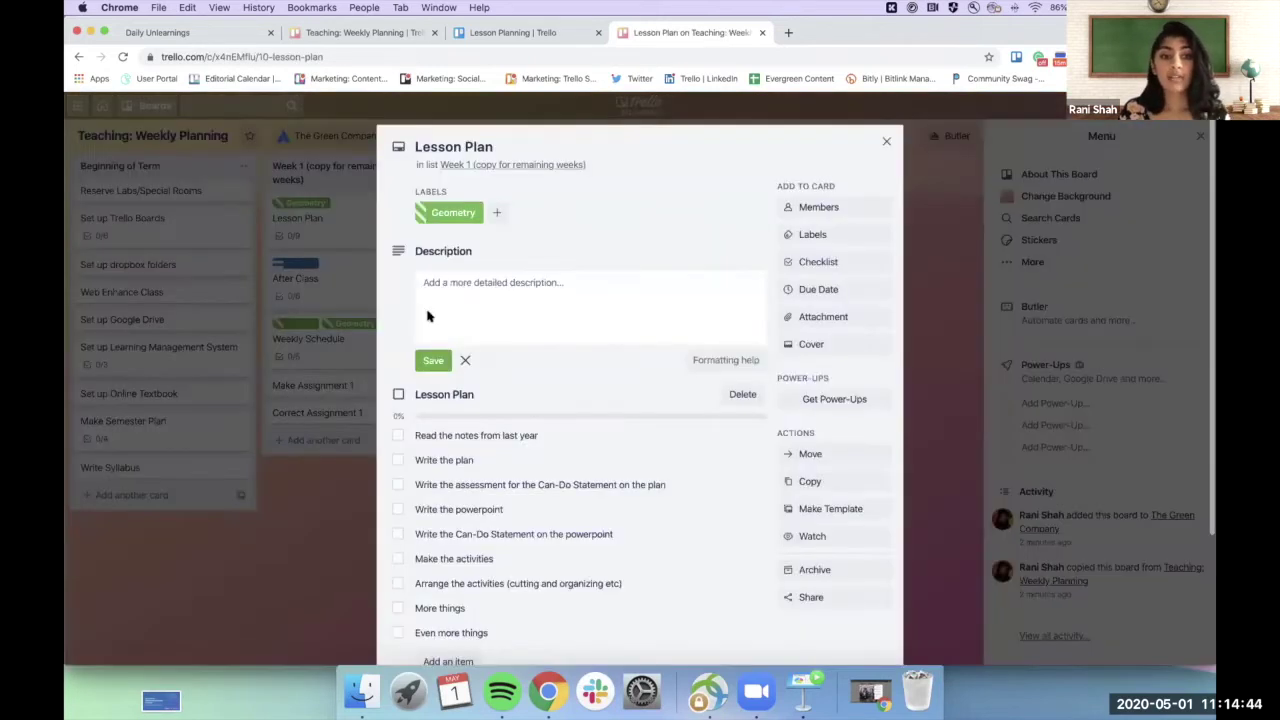
scroll(490, 335, "down", 3)
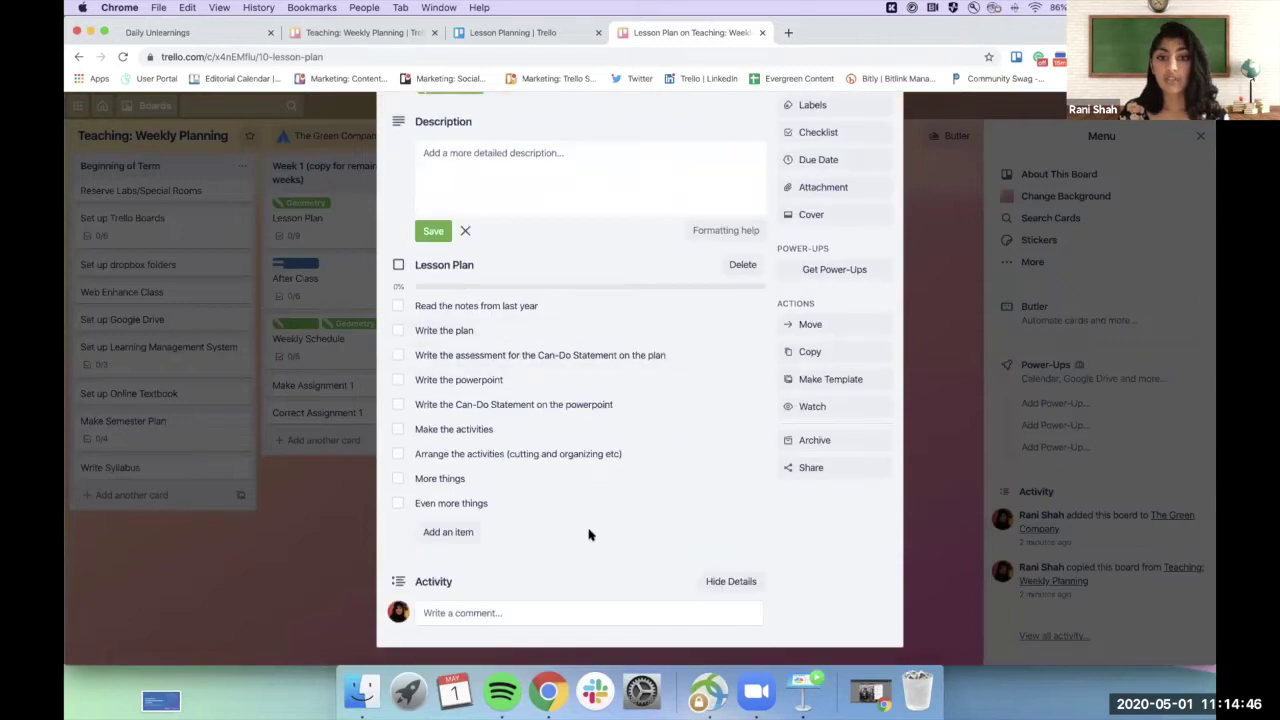
scroll(755, 310, "up", 1)
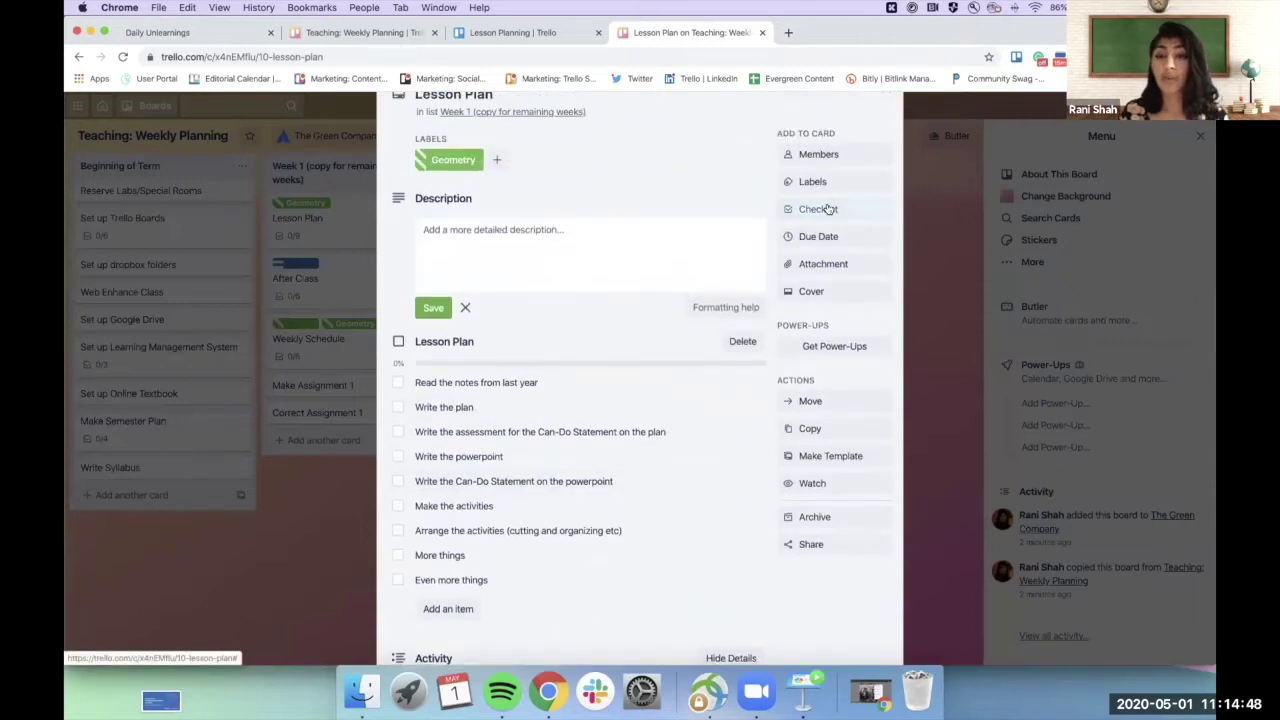
left_click(822, 216)
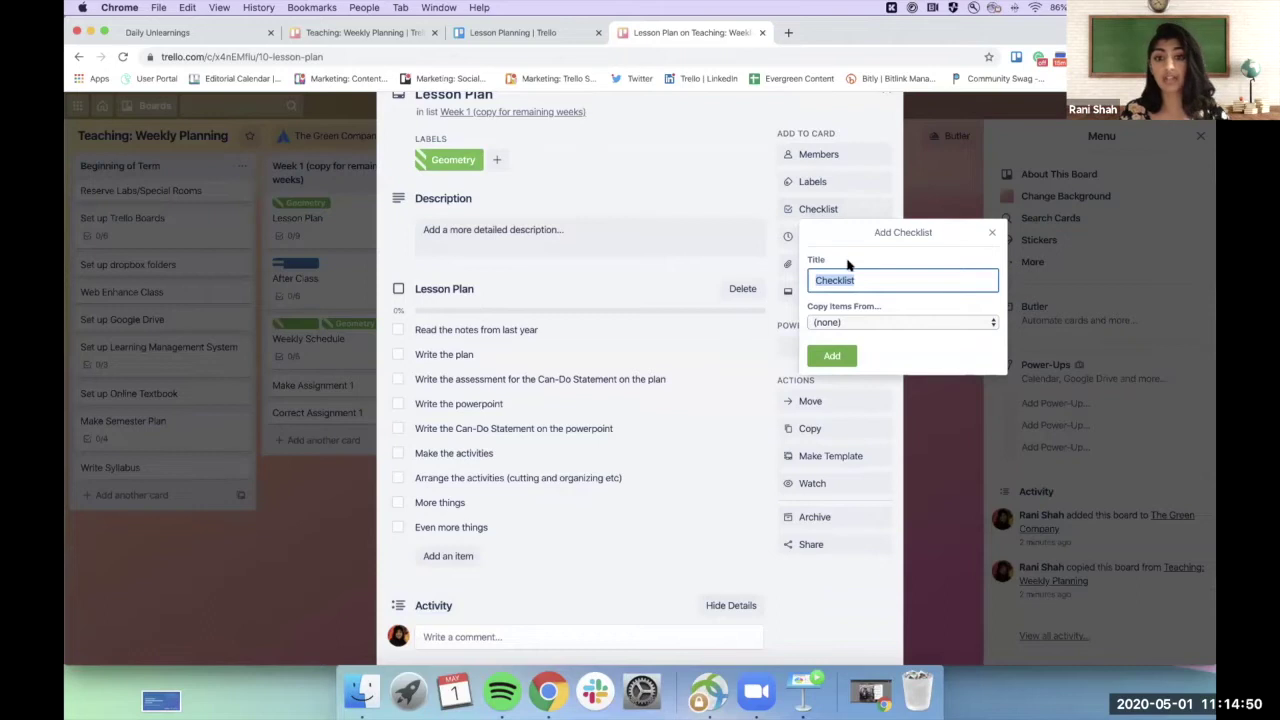
type("Things To Note")
left_click(840, 357)
scroll(817, 366, "down", 2)
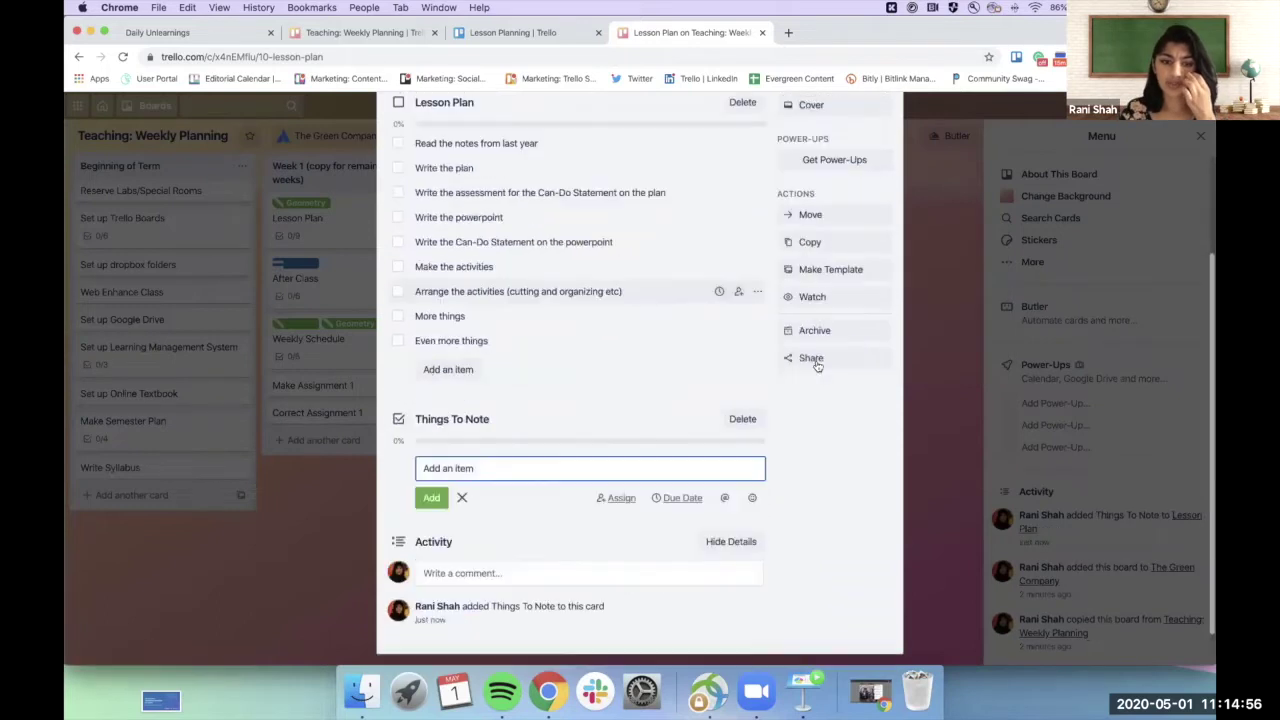
scroll(817, 366, "down", 1)
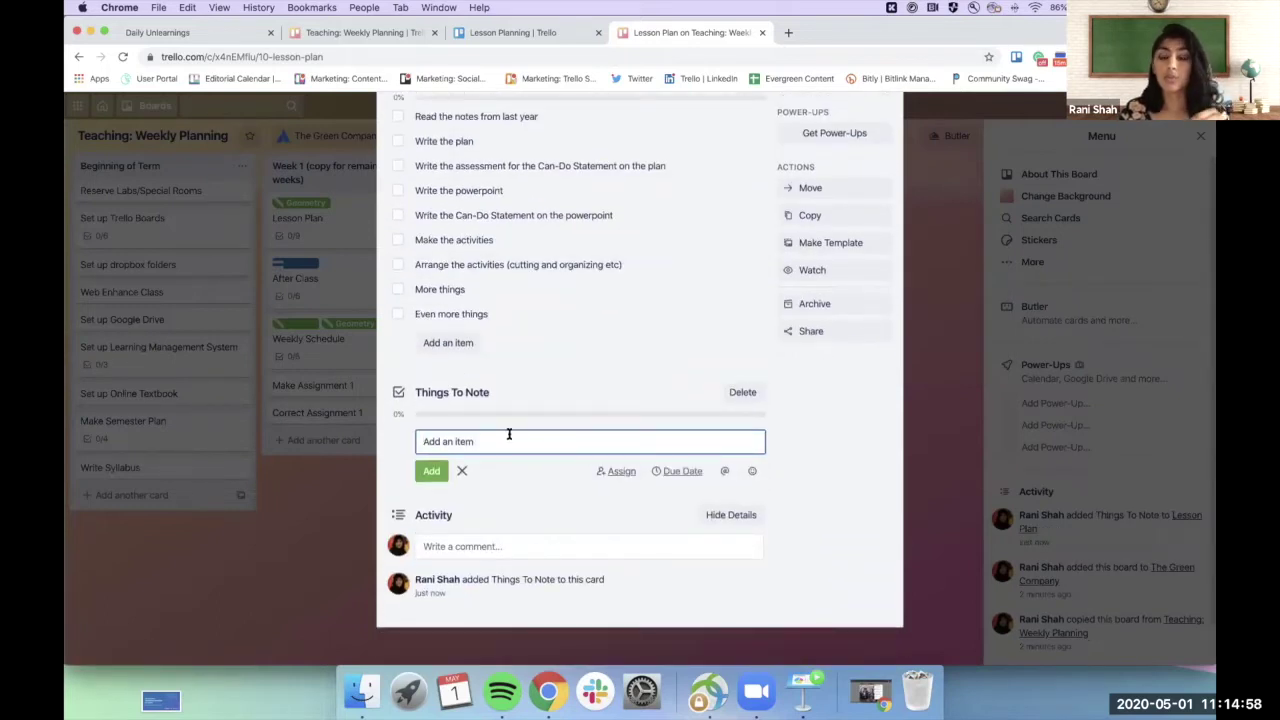
scroll(508, 434, "up", 3)
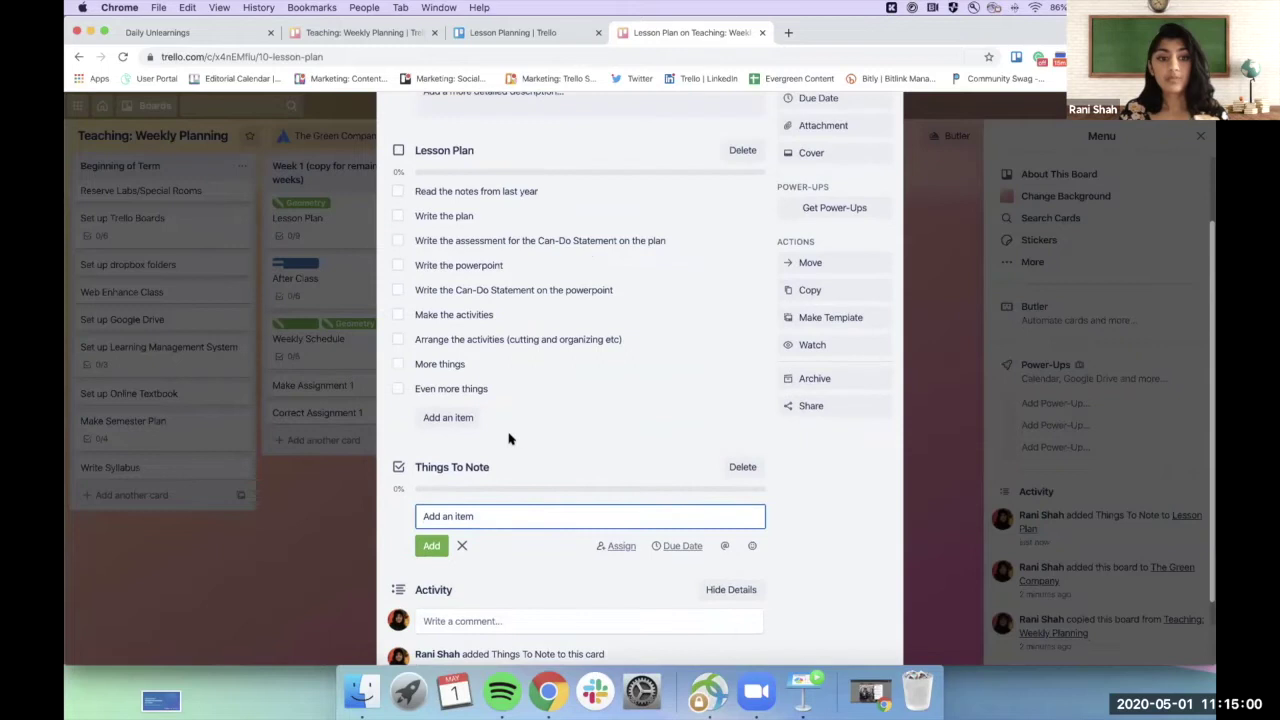
Check off the first three items of the Lesson Plan checklist, through "Write the assessment for the Can-Do Statement on the plan", and close the card.
left_click(390, 540)
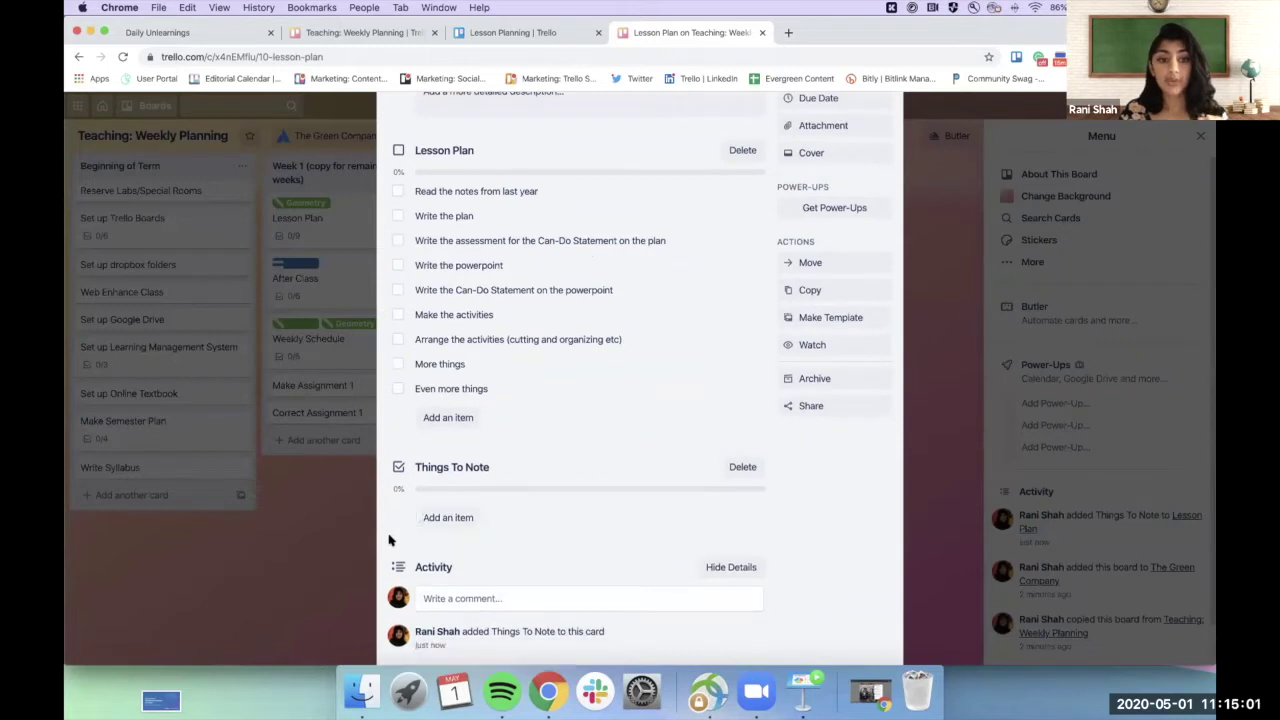
left_click(398, 191)
left_click(398, 216)
left_click(398, 240)
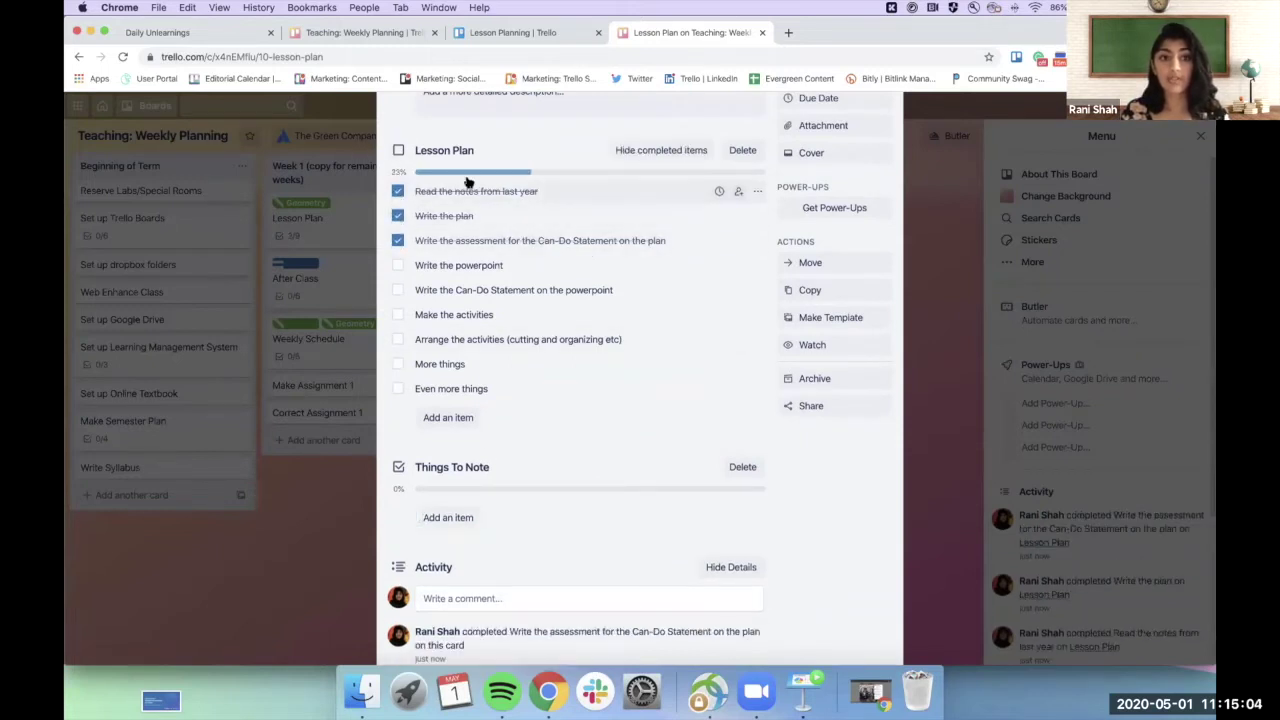
left_click(320, 473)
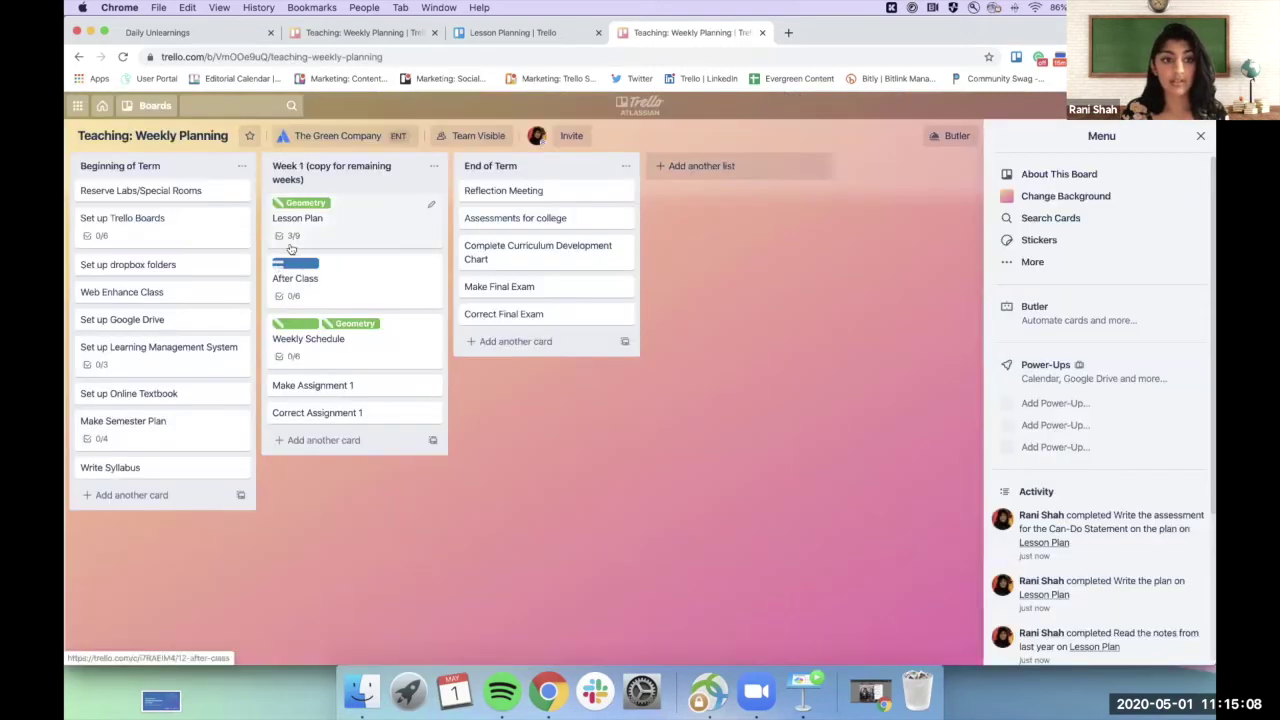
Reopen the Lesson Plan card, check off the six remaining Lesson Plan checklist items, from "Write the powerpoint" to "Even more things", and close the card.
left_click(340, 240)
scroll(440, 330, "down", 3)
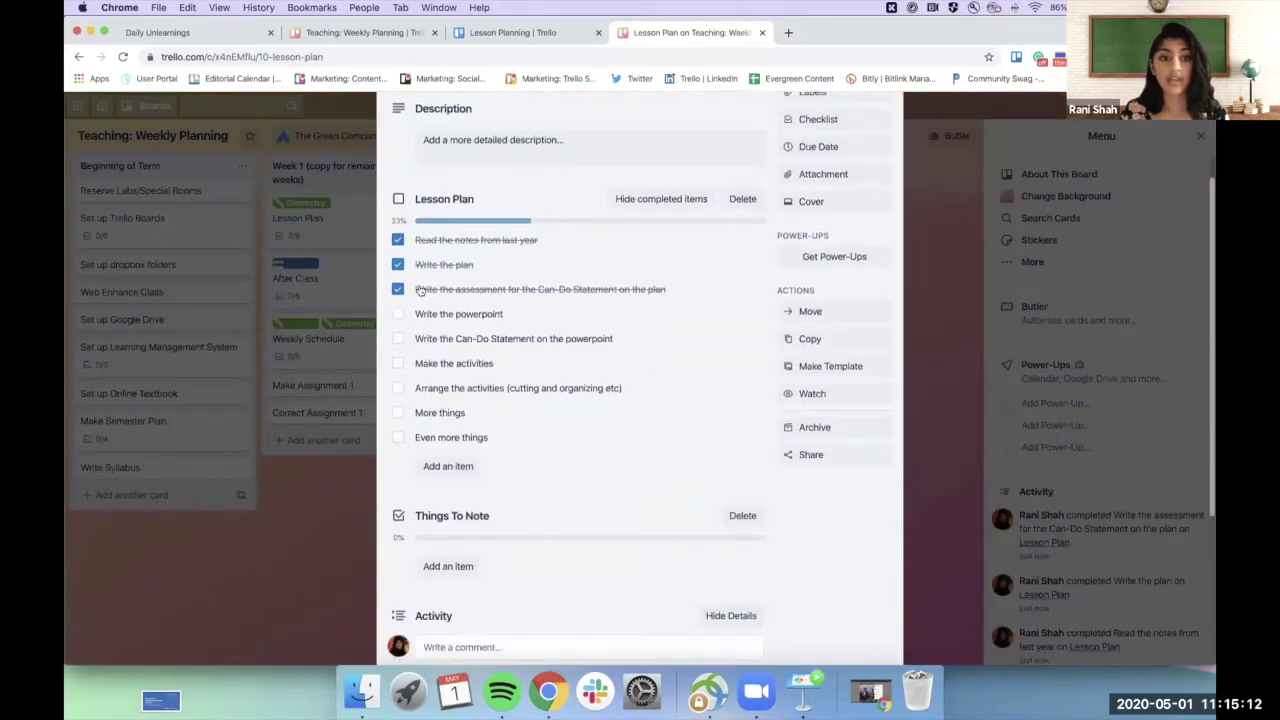
left_click(398, 307)
left_click(398, 331)
left_click(398, 356)
left_click(398, 380)
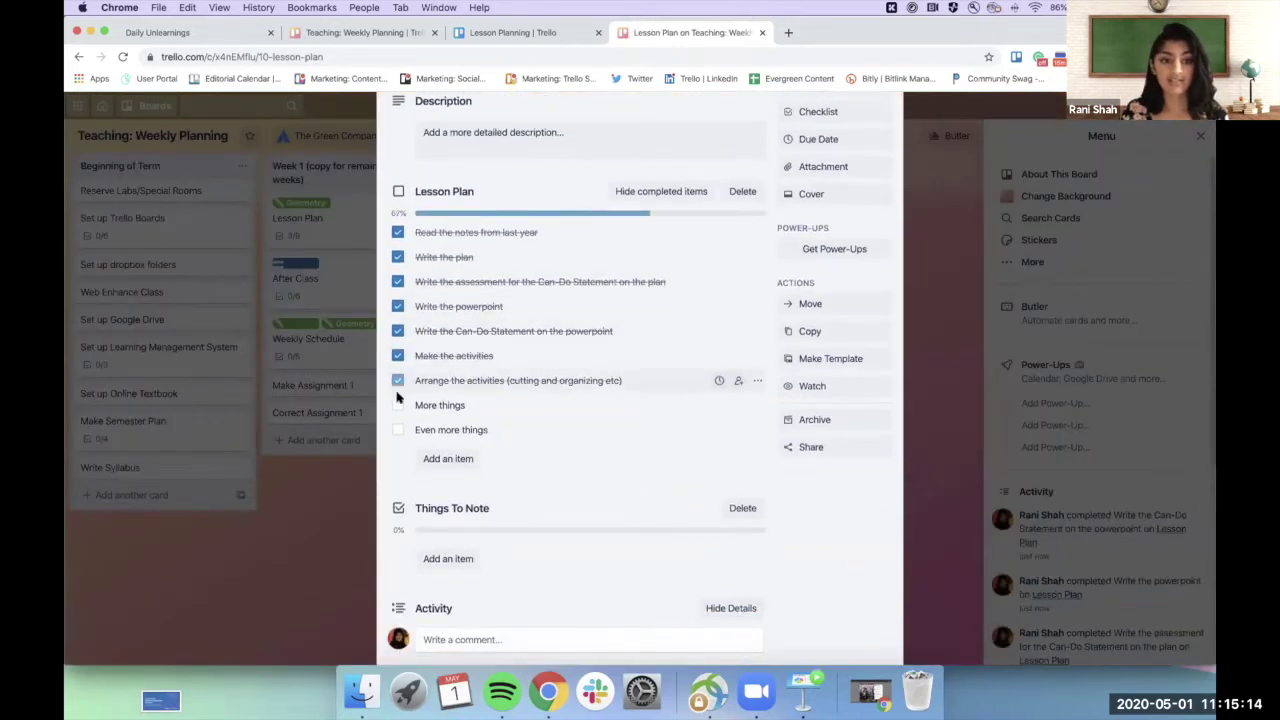
left_click(398, 405)
left_click(398, 430)
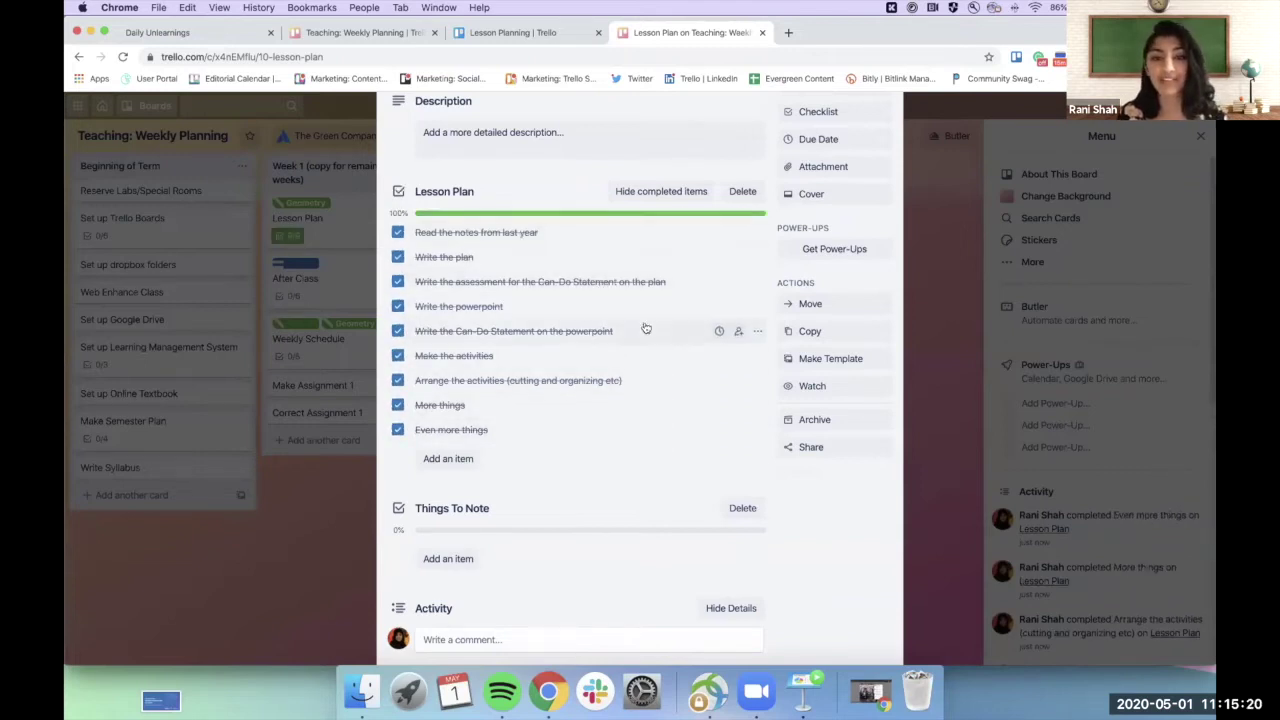
scroll(677, 318, "up", 3)
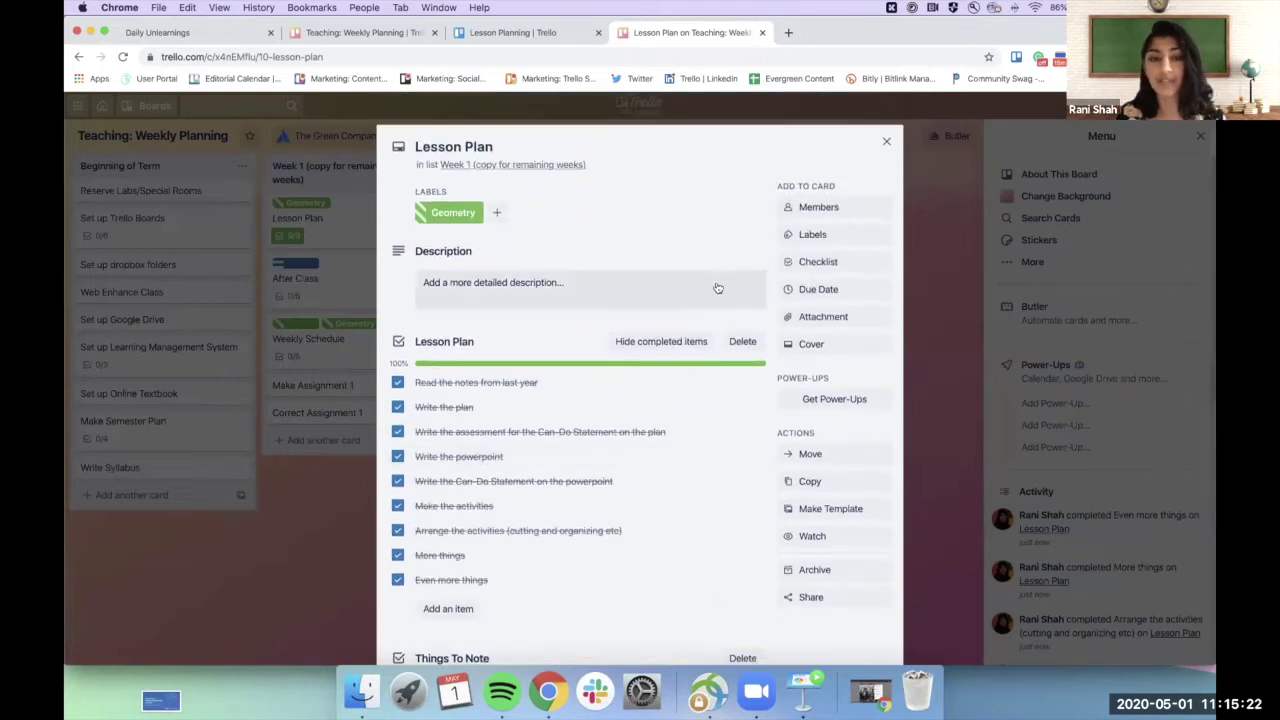
scroll(770, 415, "down", 1)
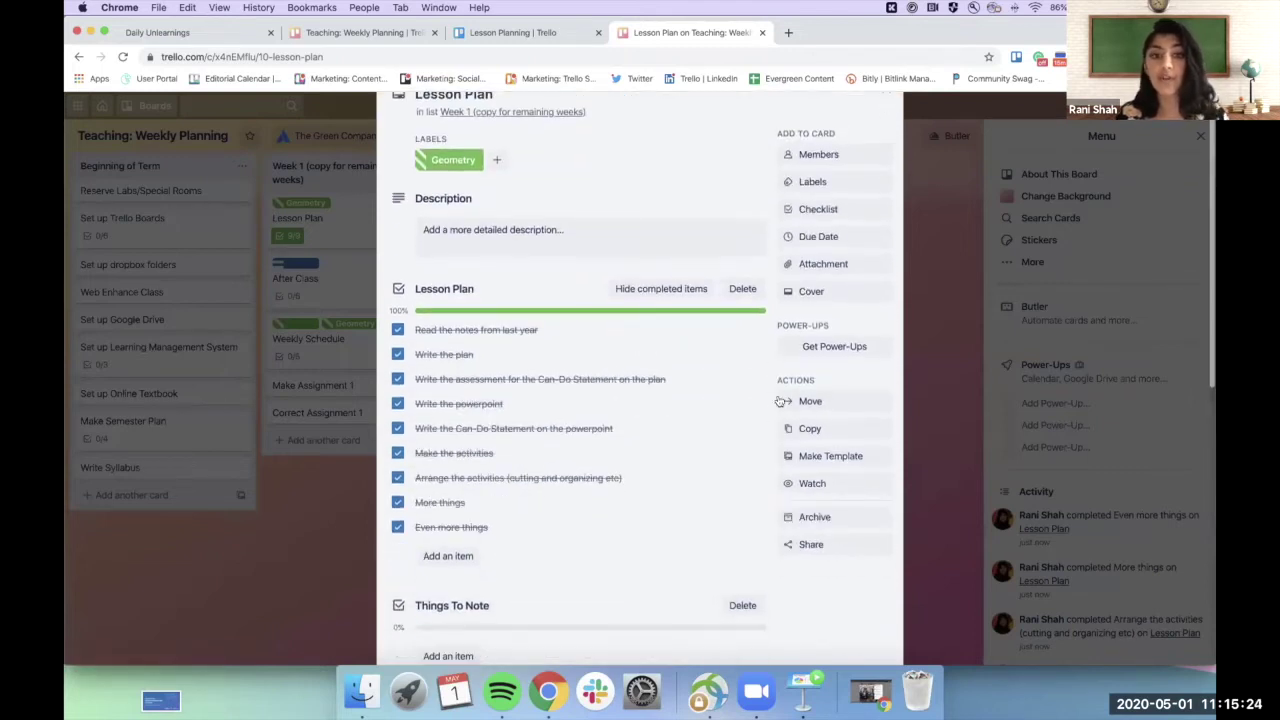
left_click(935, 330)
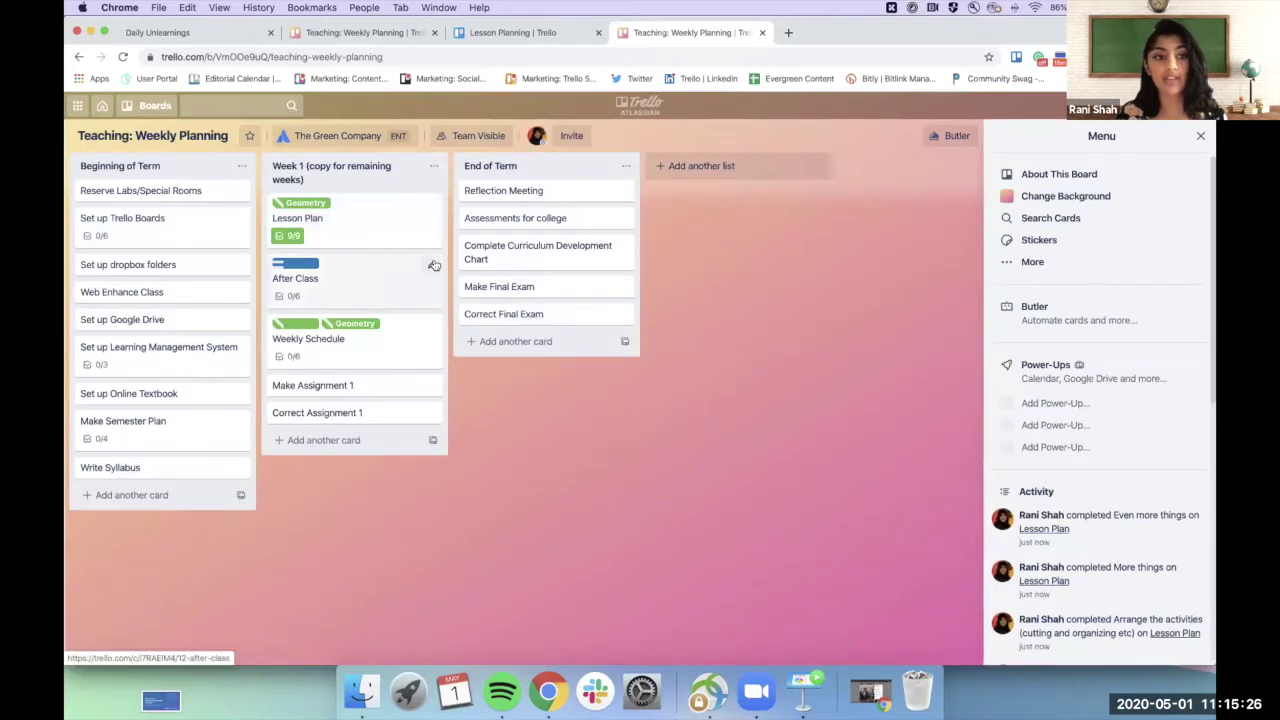
Open the After Class card, view the existing checklists whose items a new checklist can copy, and close the card without adding one.
left_click(349, 290)
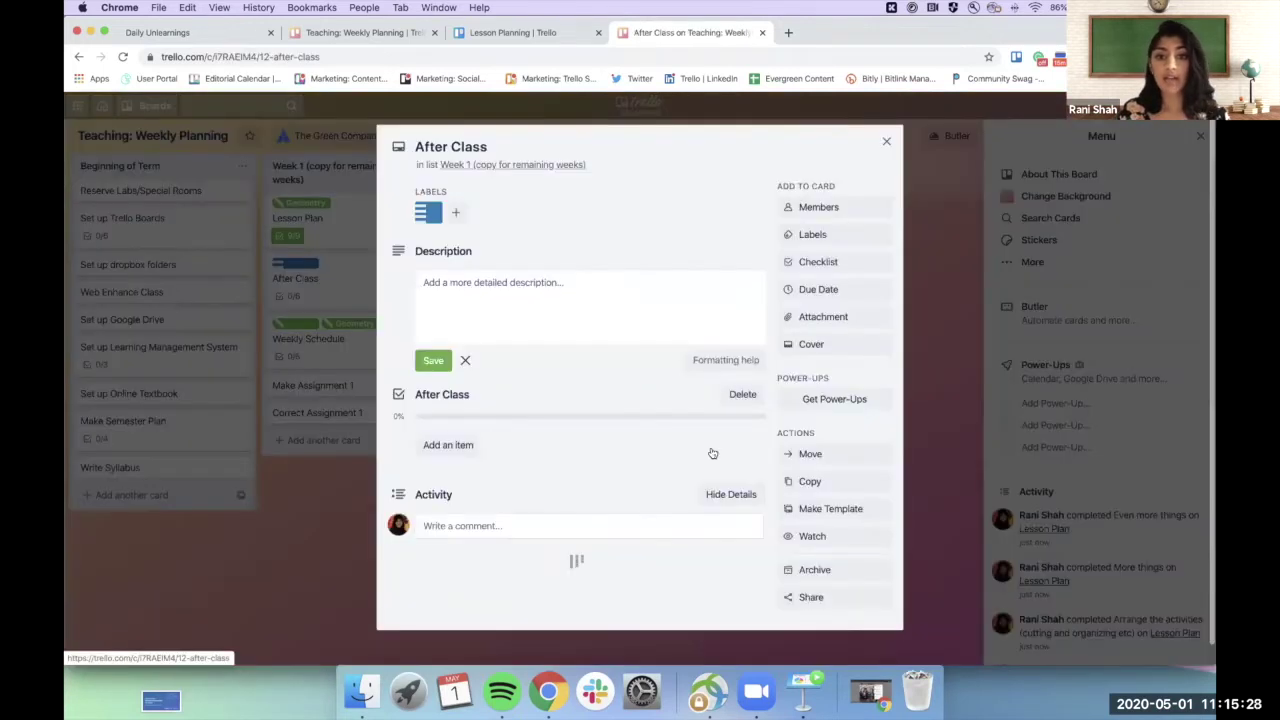
left_click(818, 261)
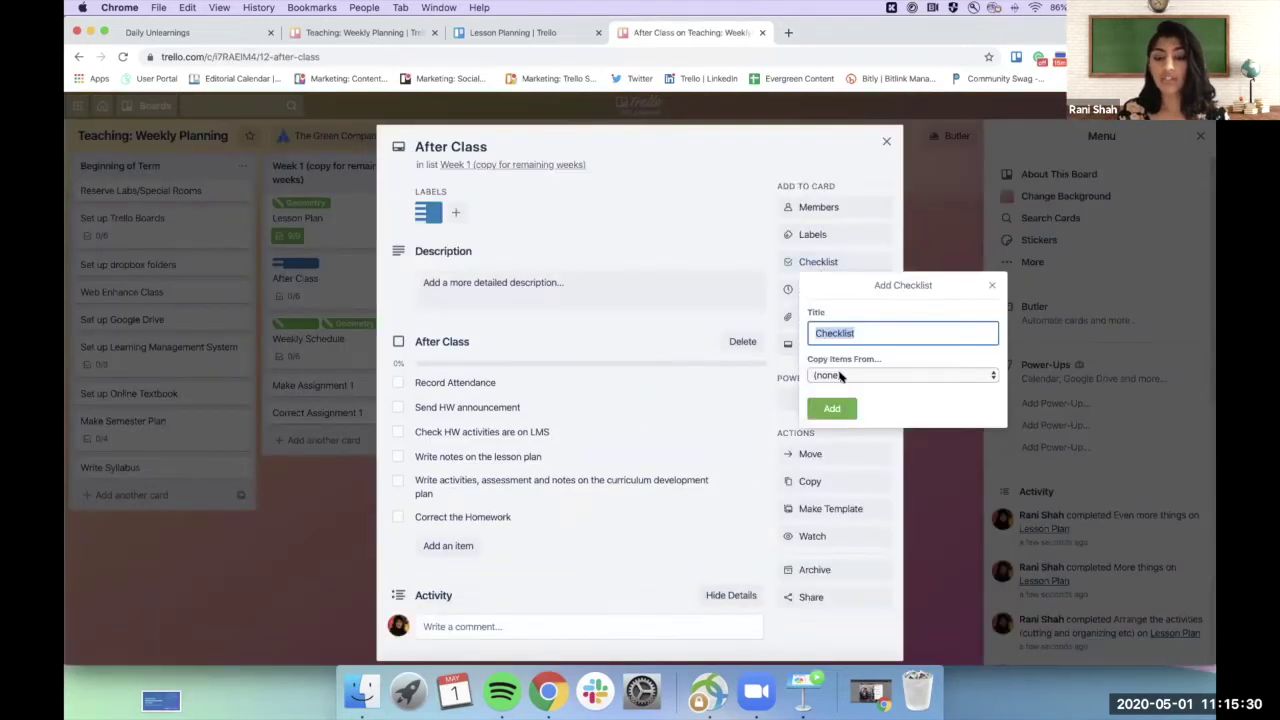
left_click(838, 374)
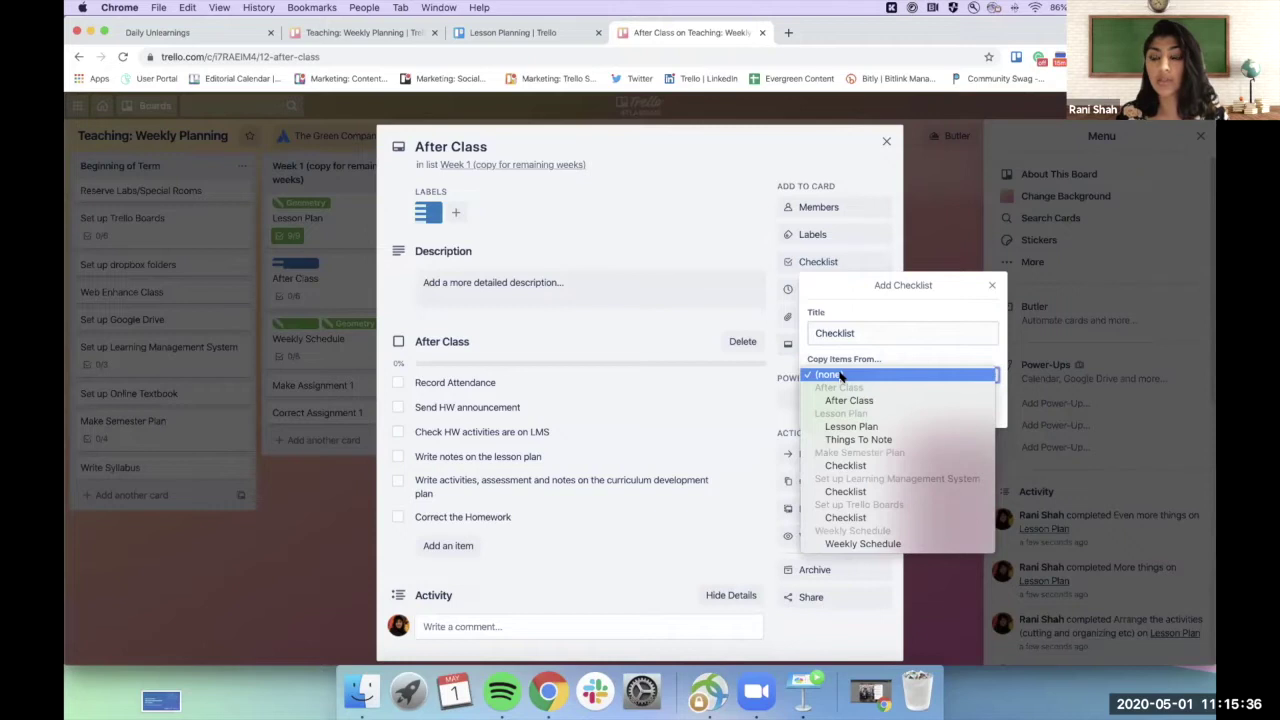
left_click(276, 509)
left_click(285, 512)
left_click(285, 512)
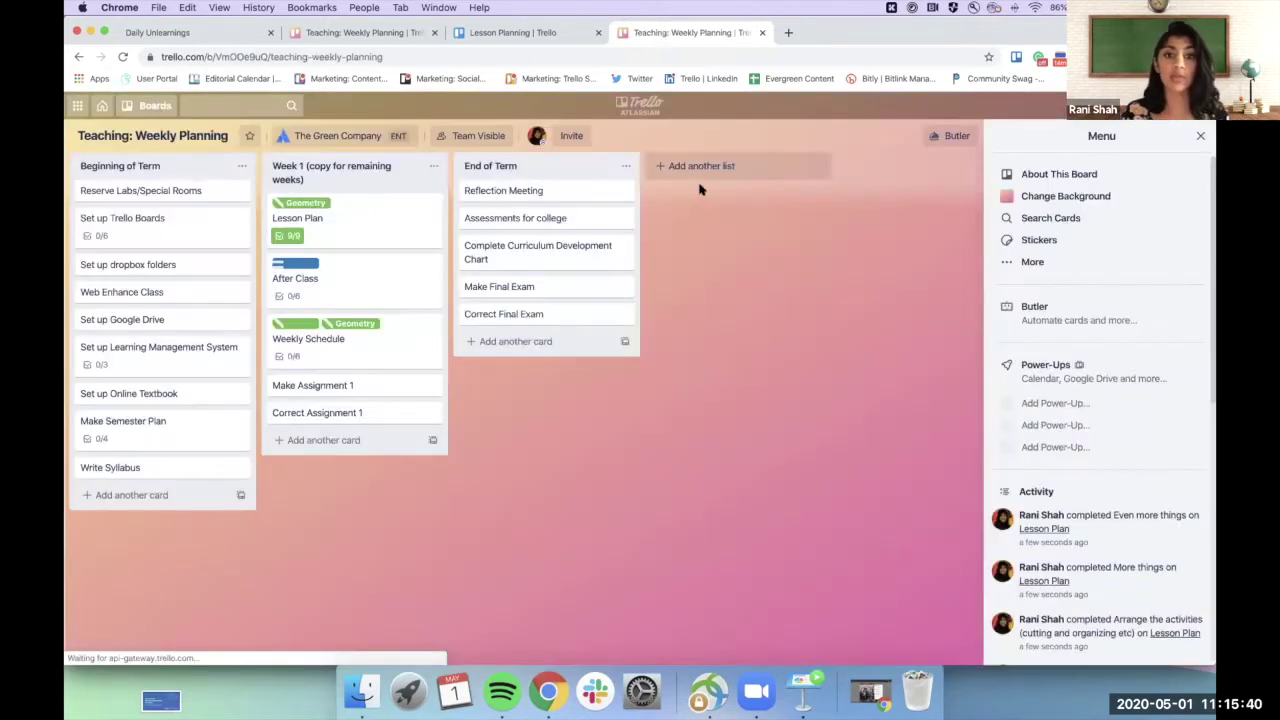
Add a list named "Week 2" to the board and move it between the Week 1 and End of Term lists.
left_click(706, 167)
type("eek 2")
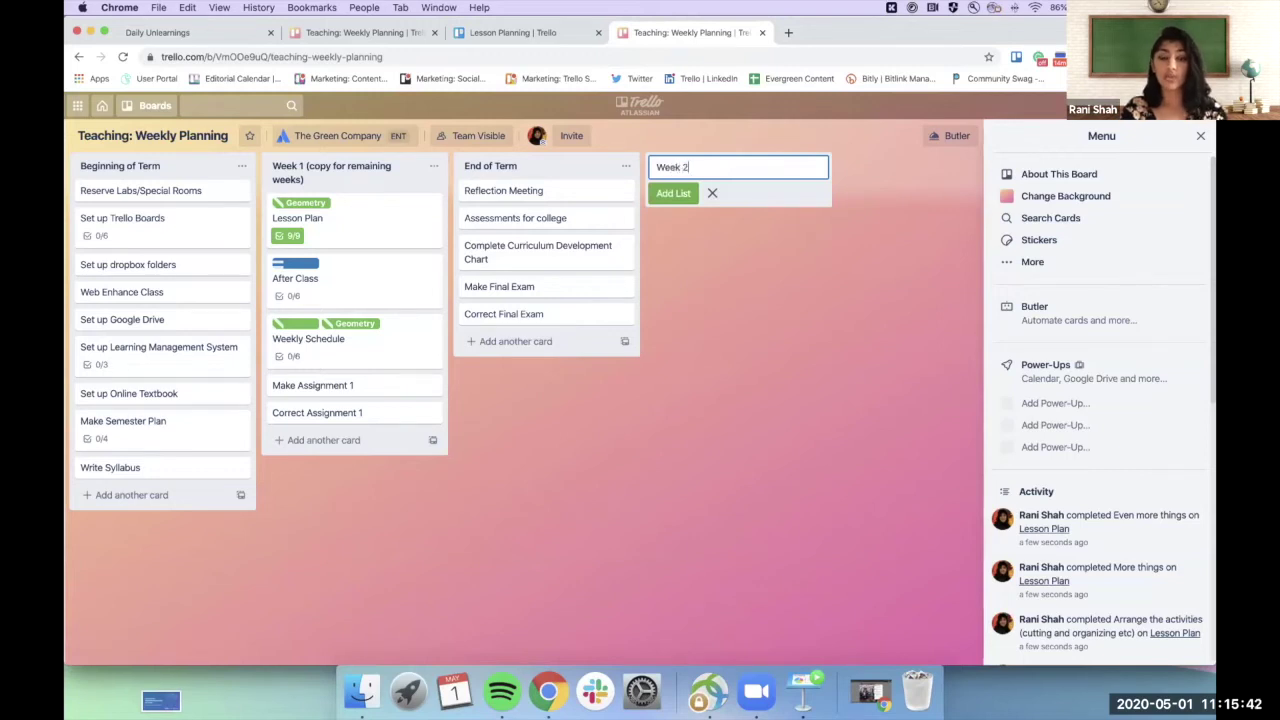
key("Return")
left_click_drag(715, 177, 558, 193)
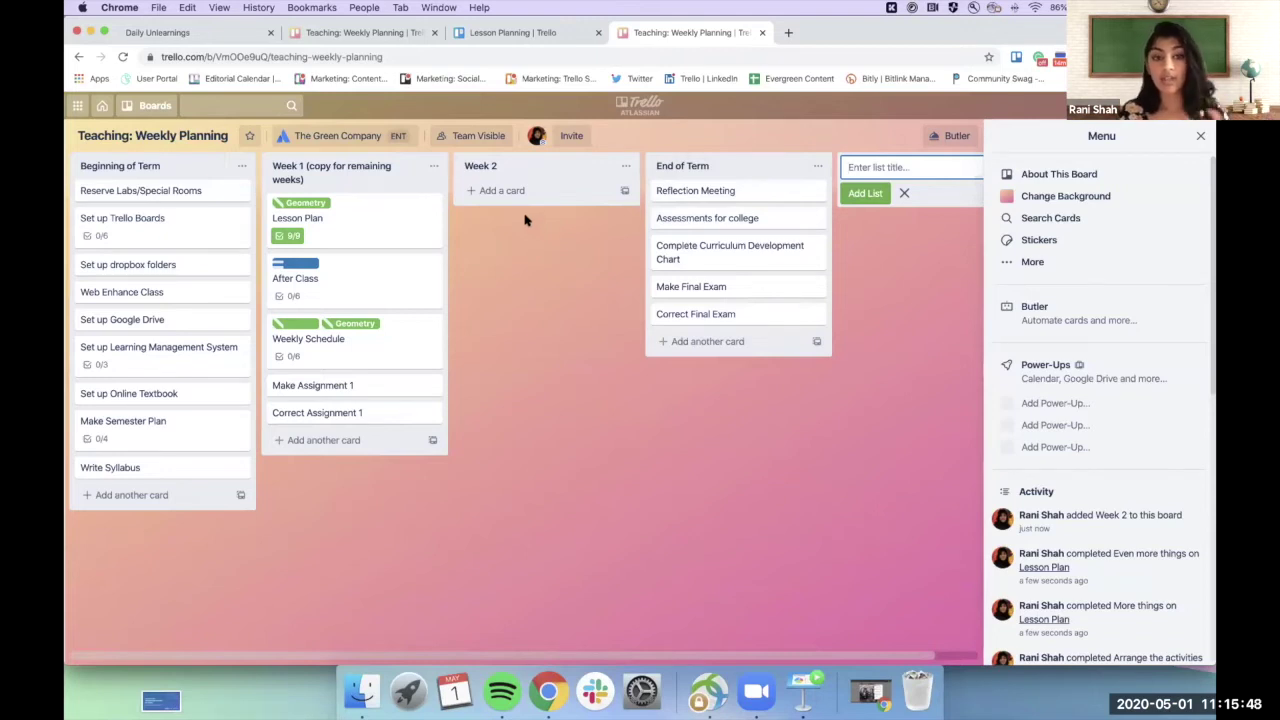
Add a card titled "New Plan!" to the Week 2 list.
left_click(518, 192)
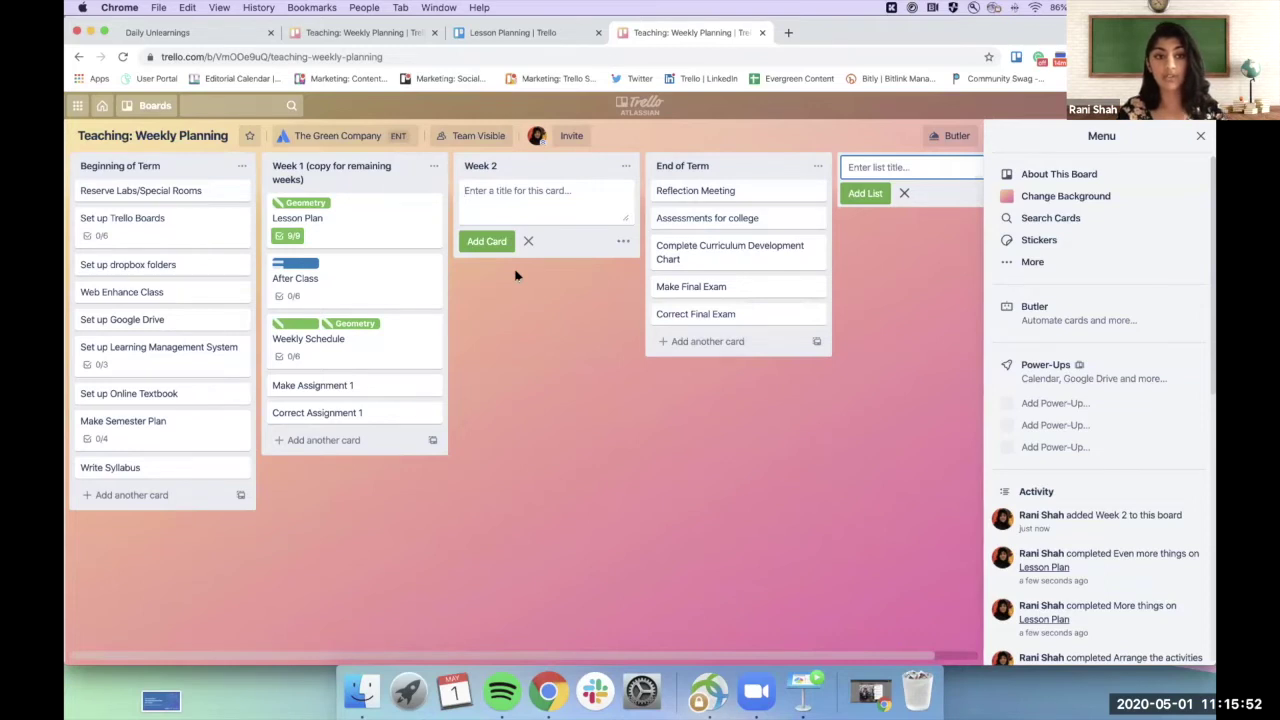
left_click(551, 290)
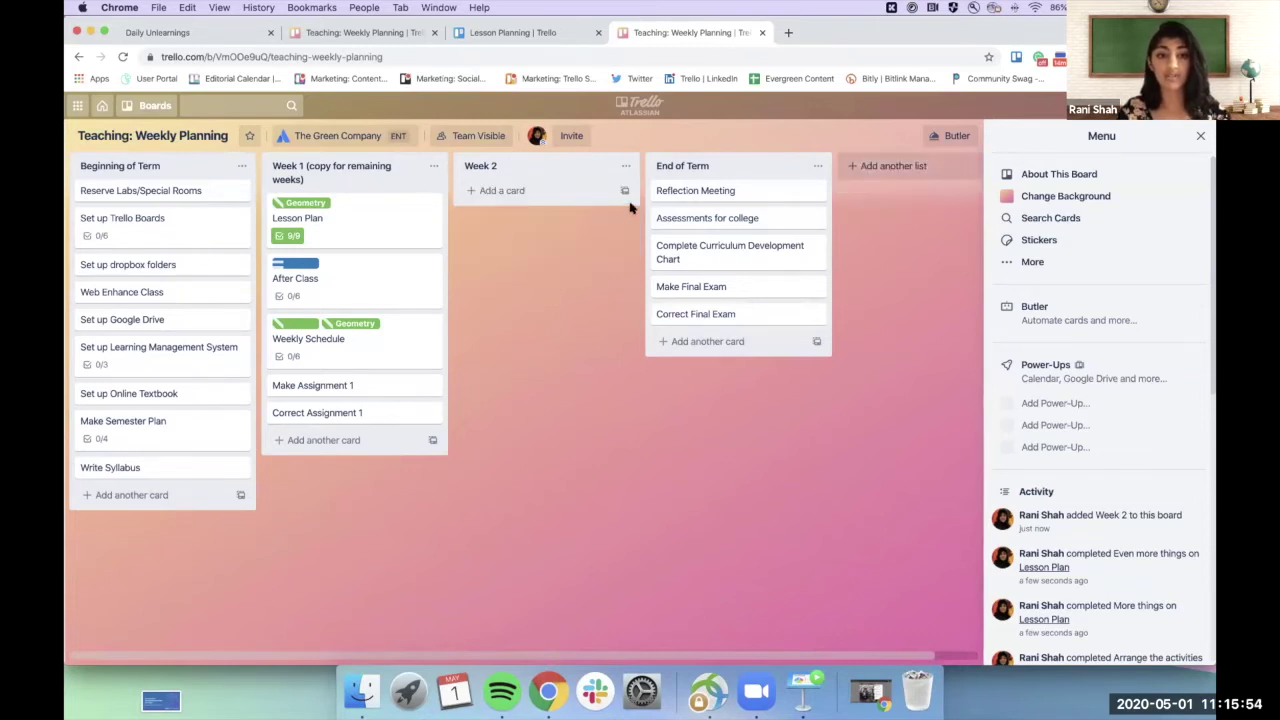
left_click(562, 191)
type("New Plan!")
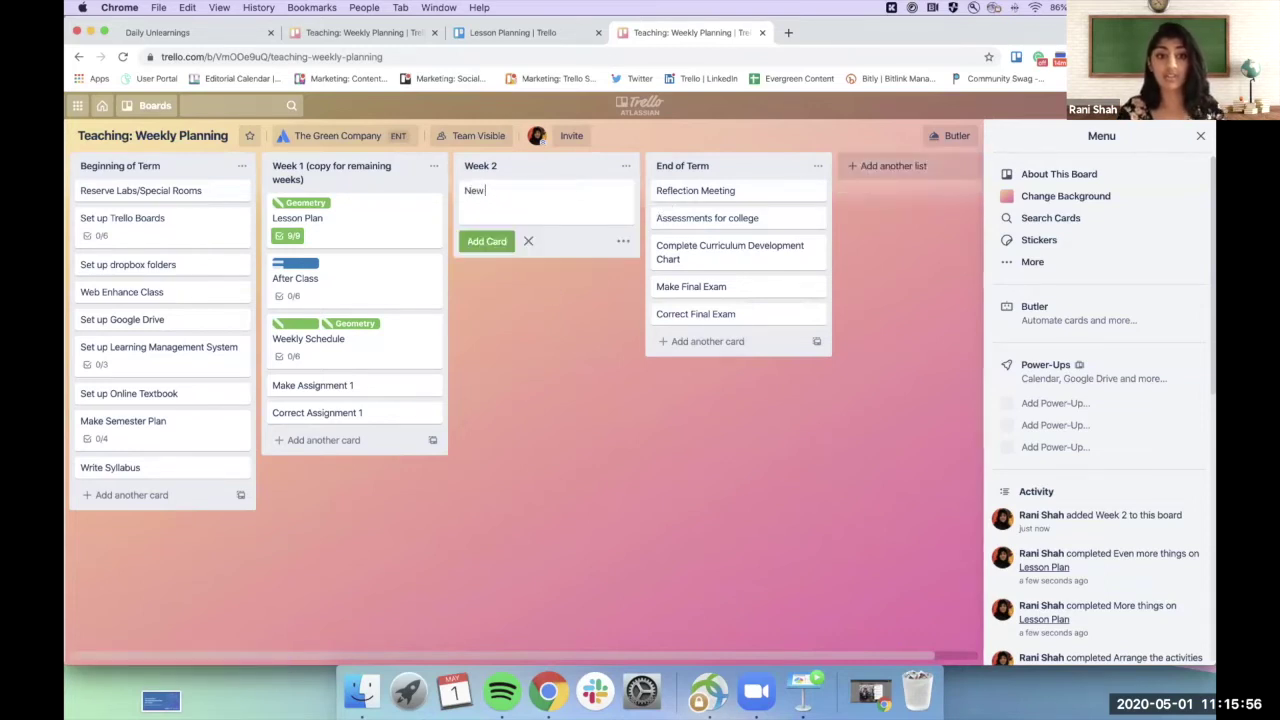
key("Return")
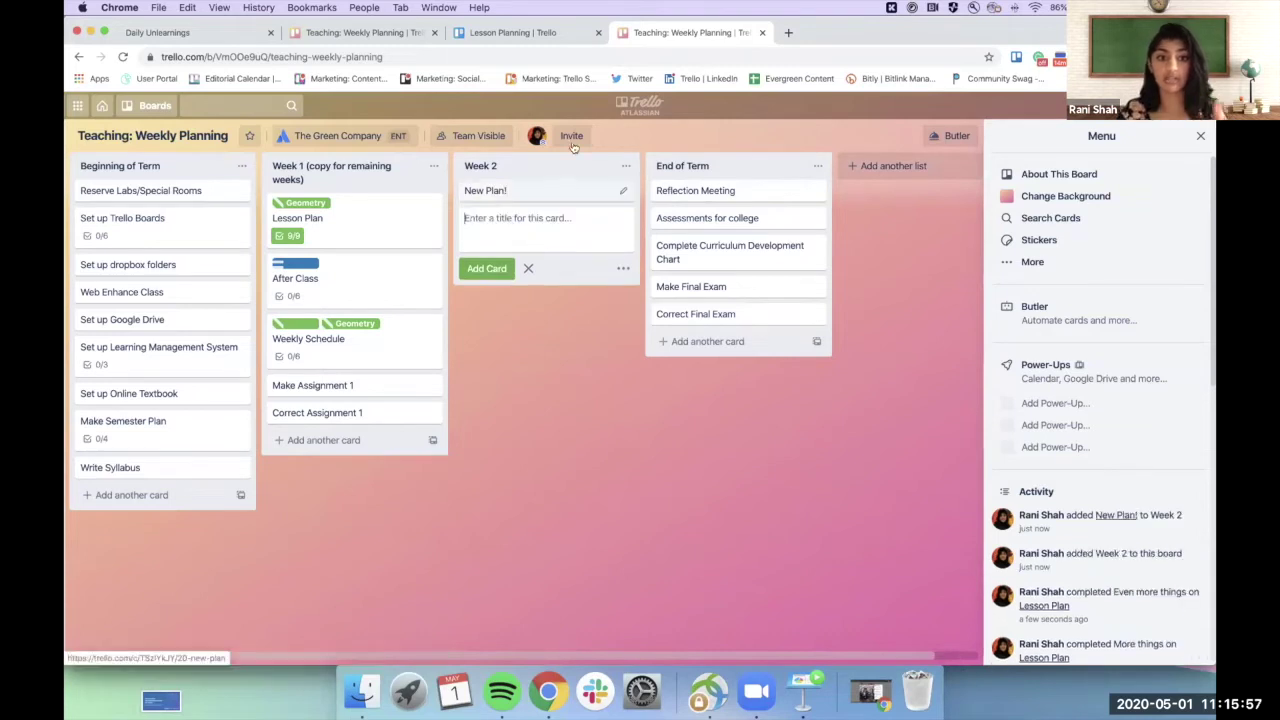
Add a Lesson Plan checklist to the New Plan! card by copying the items from the existing Lesson Plan checklist, and close the card.
left_click(552, 192)
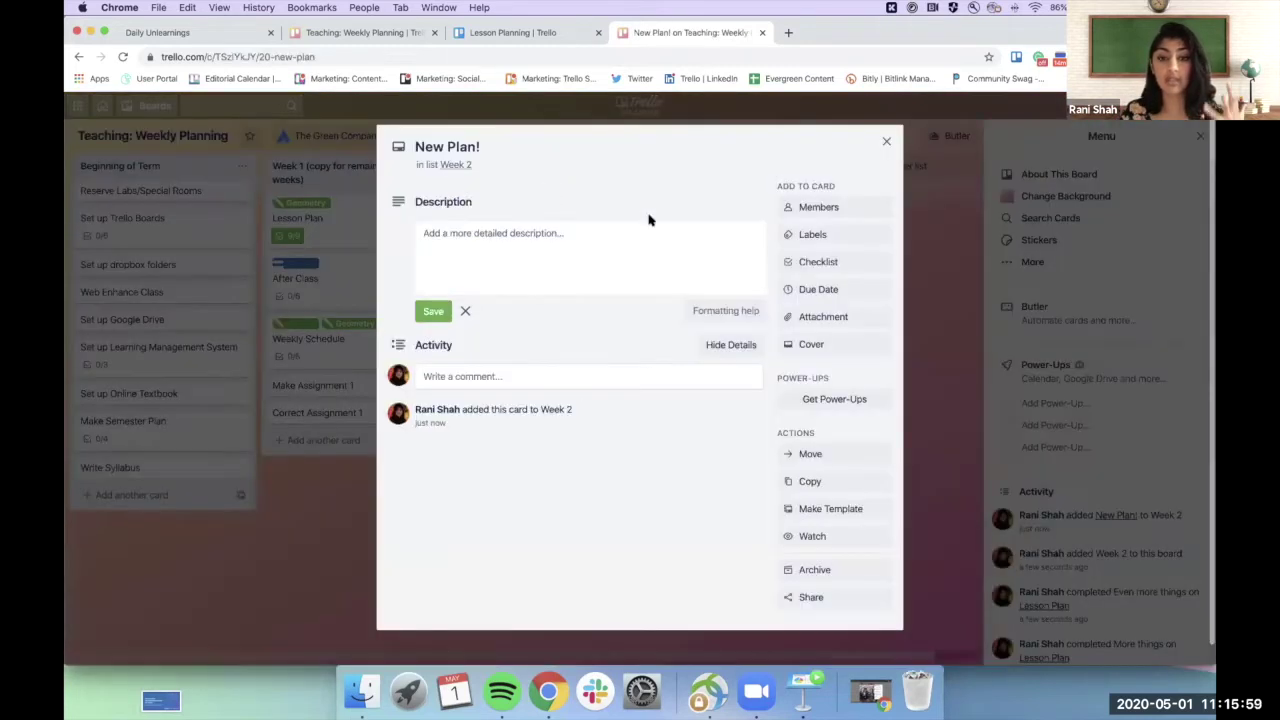
left_click(822, 264)
left_click(840, 372)
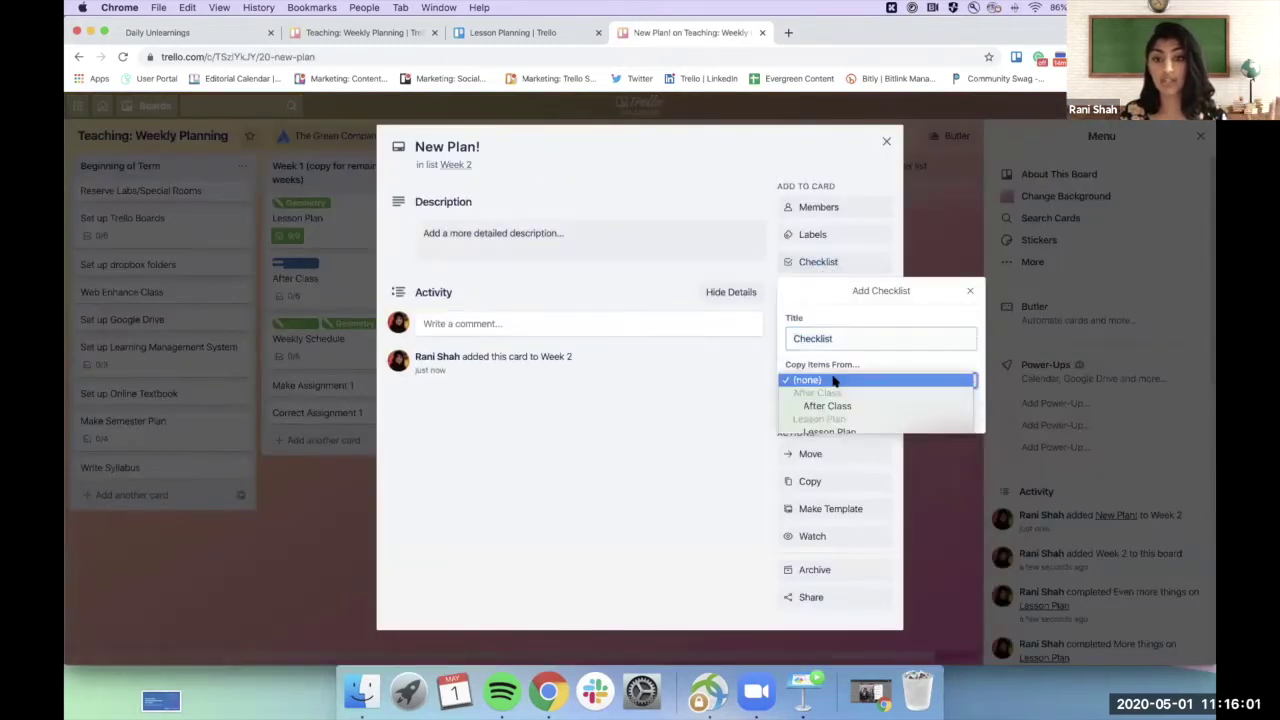
left_click(835, 433)
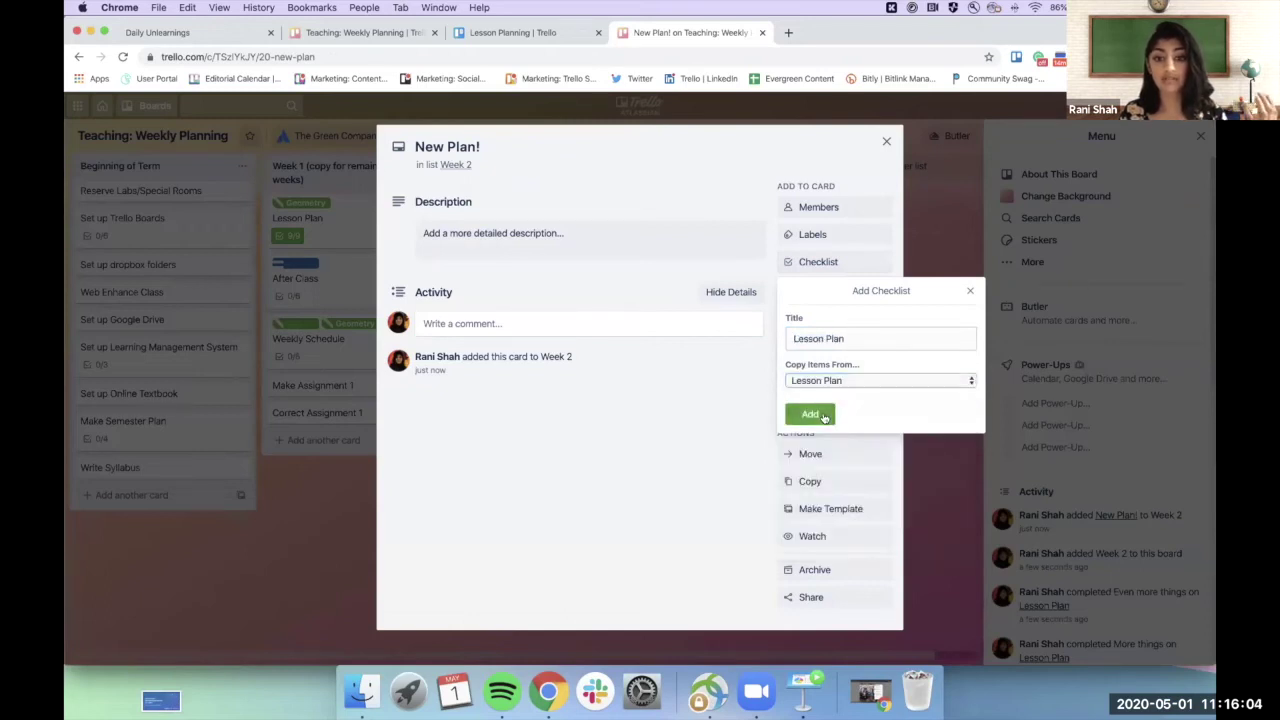
left_click(806, 413)
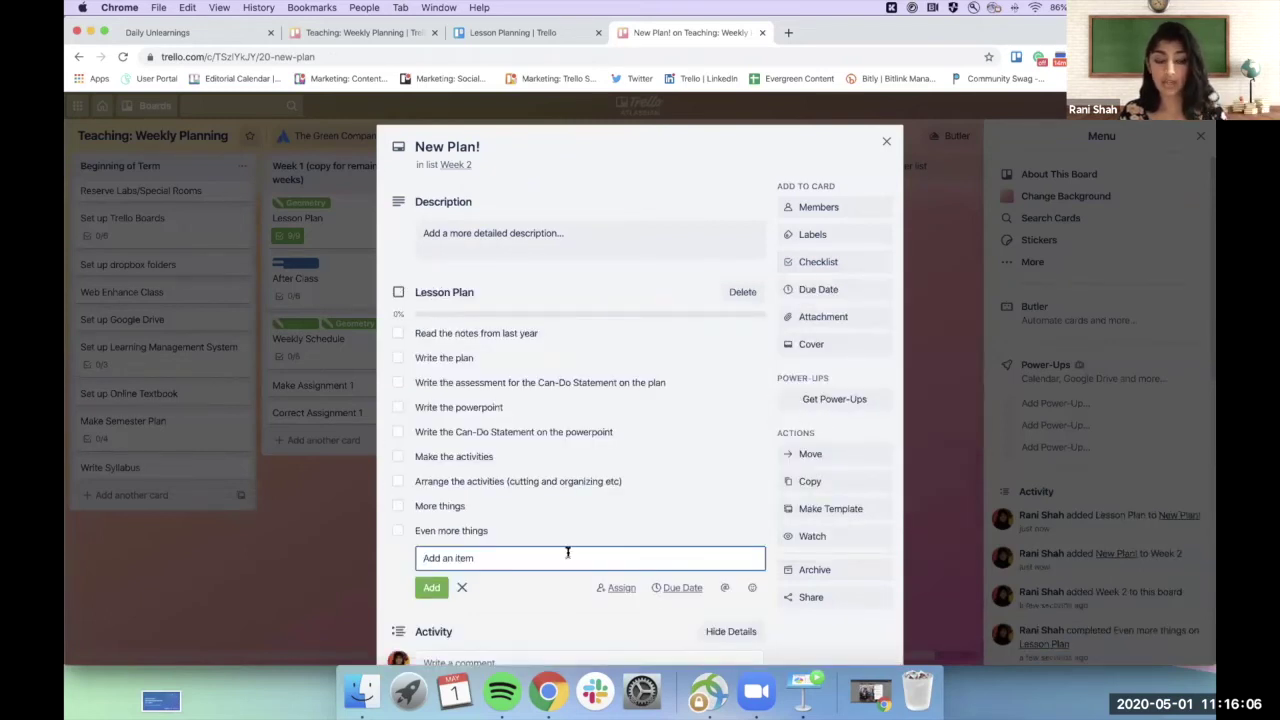
left_click(333, 533)
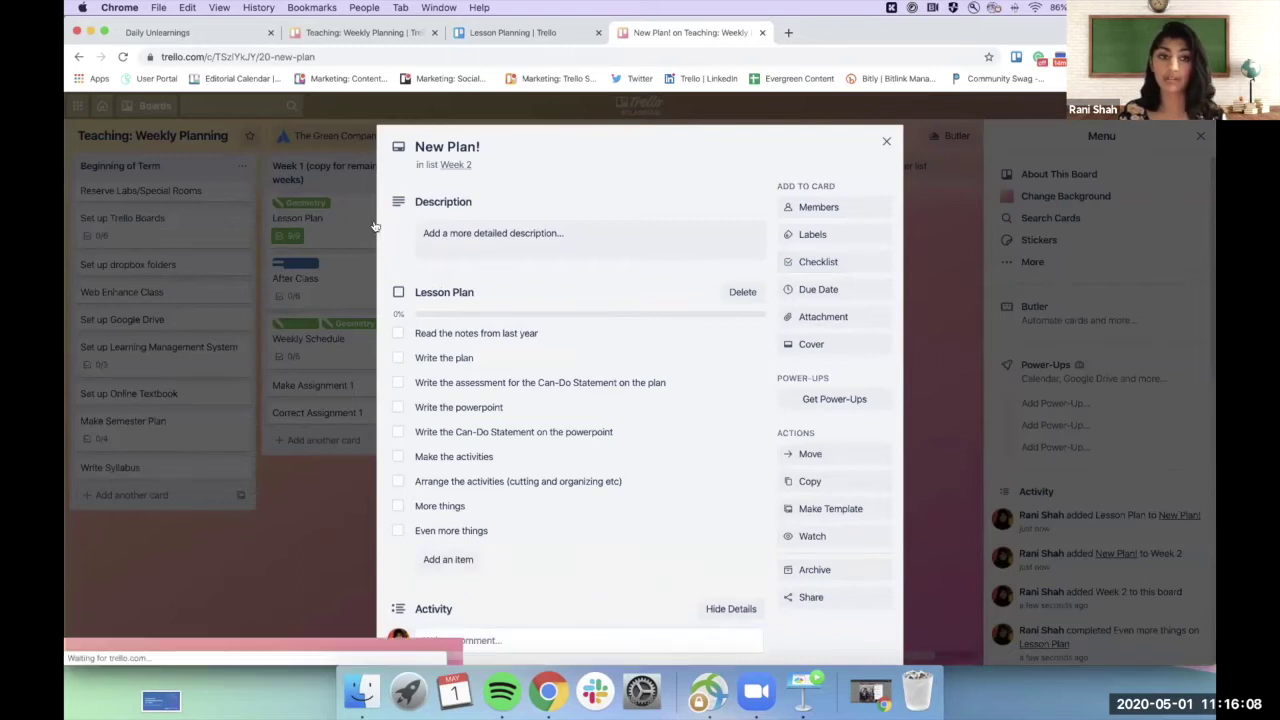
left_click(333, 533)
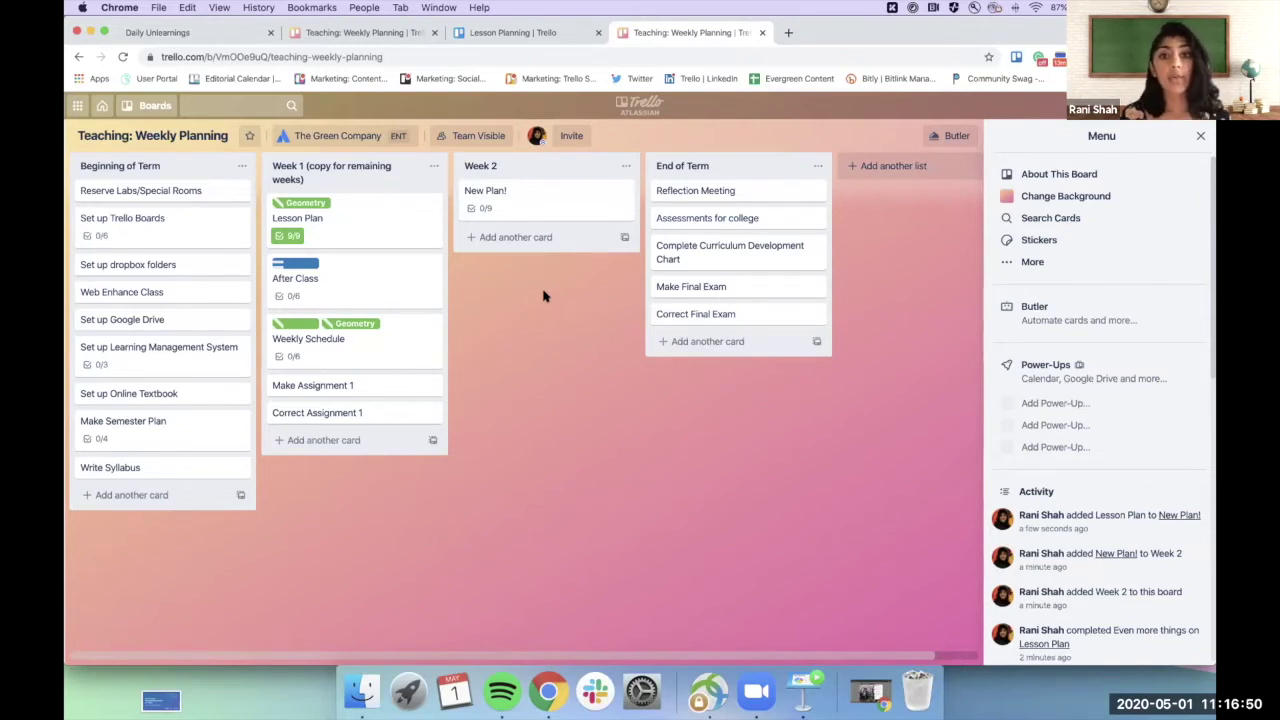
Switch to the slide presentation and advance to the "Parents + Remote Learning" slide.
left_click(805, 683)
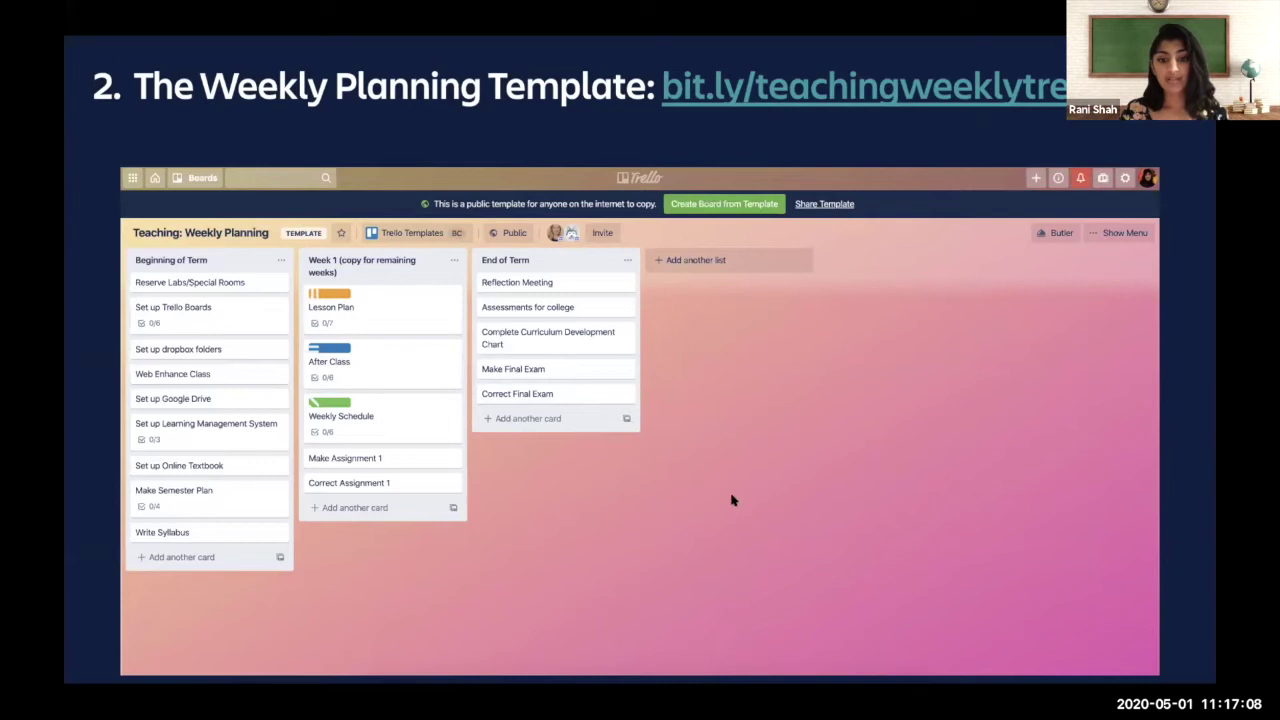
key("Right")
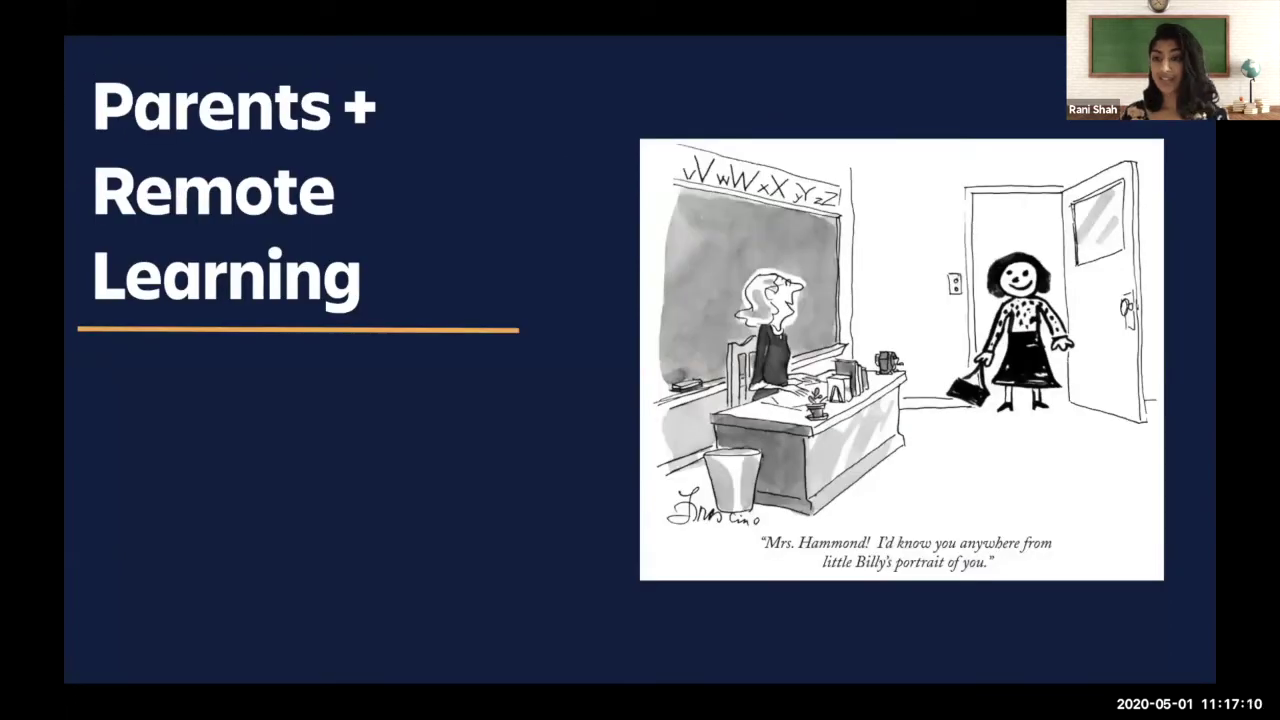
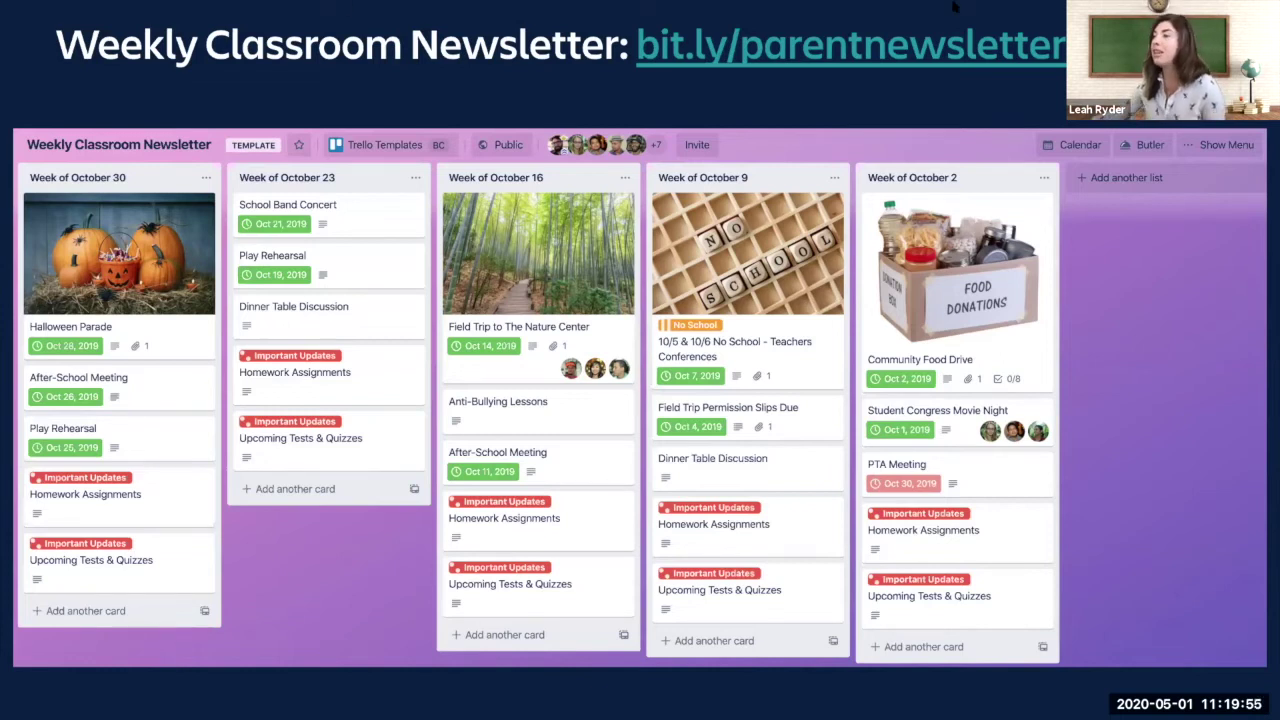
Open the Weekly Classroom Newsletter template from its slide link and create a board from it in the Atlassian team, keeping the cards.
left_click(933, 52)
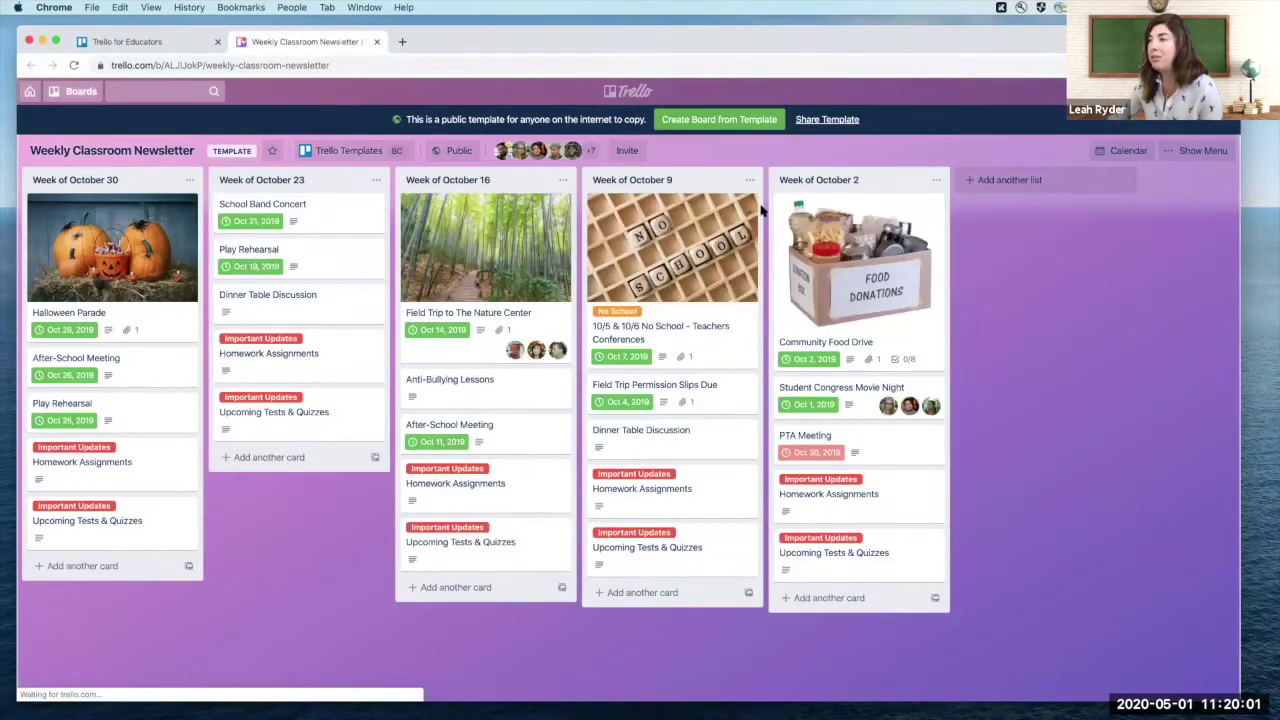
left_click(724, 122)
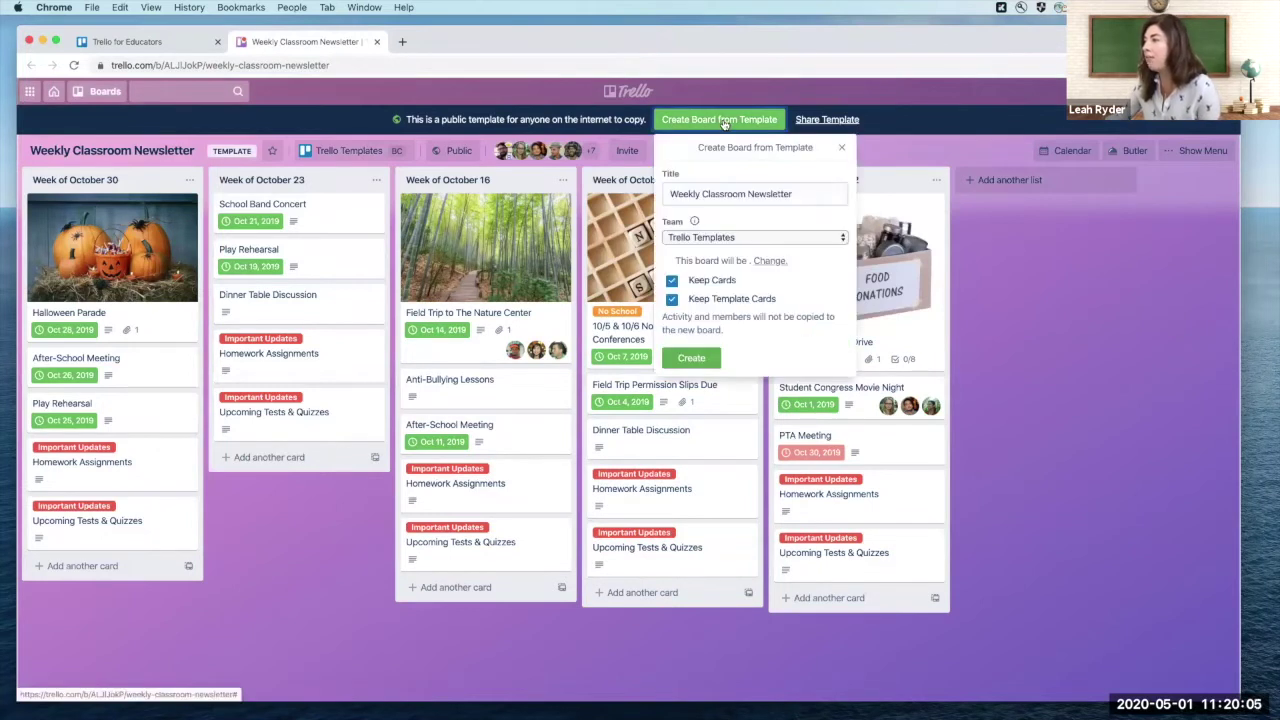
left_click(727, 237)
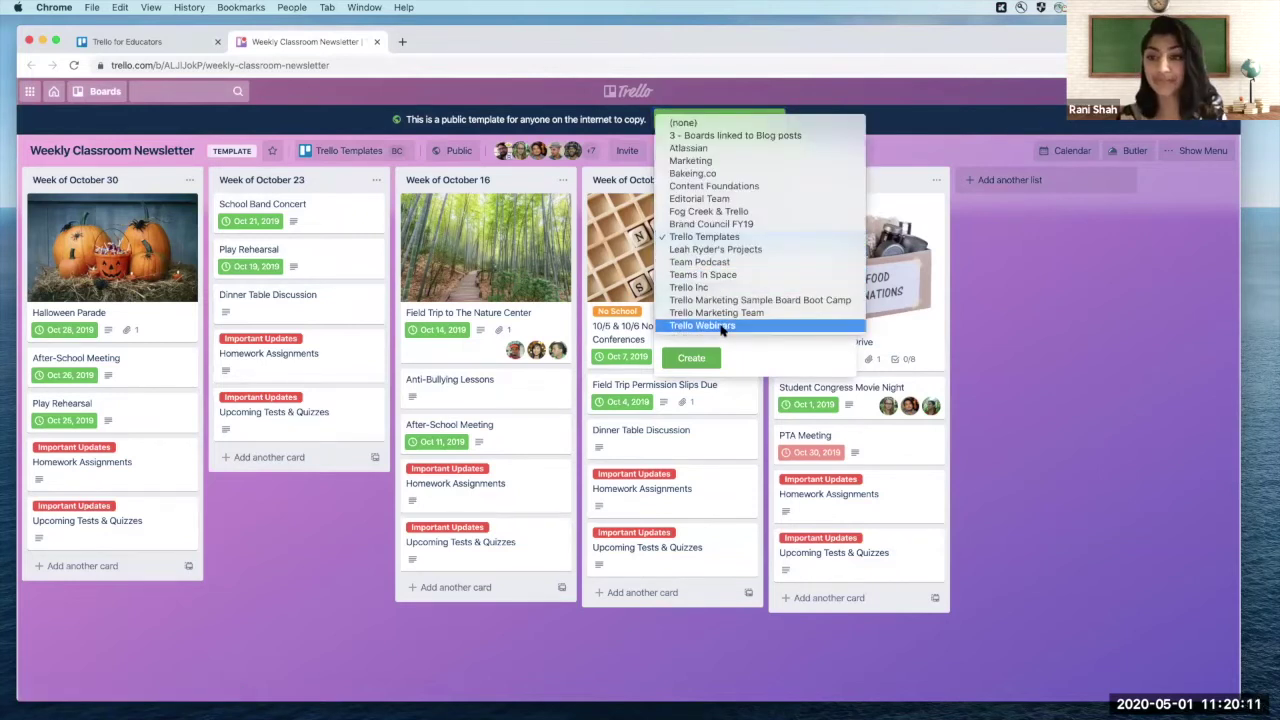
left_click(697, 149)
left_click(698, 357)
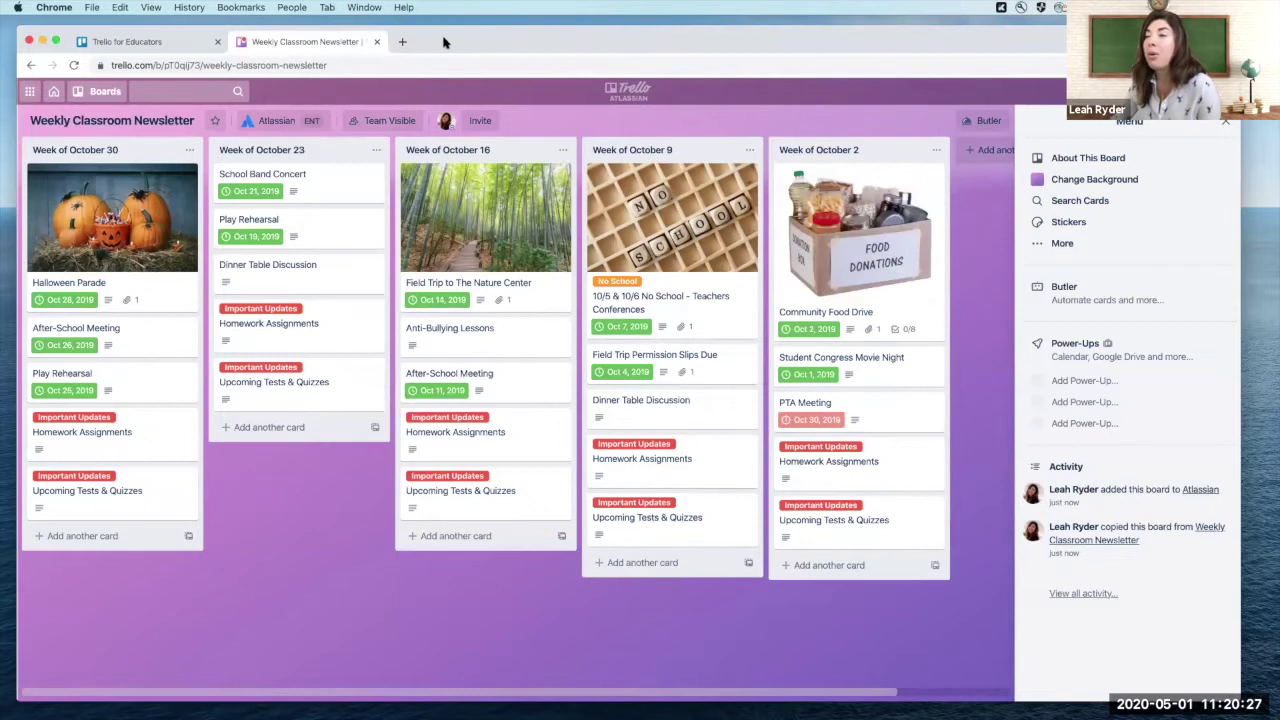
Hide the Weekly Classroom Newsletter board's menu and show it again.
left_click_drag(451, 40, 438, 36)
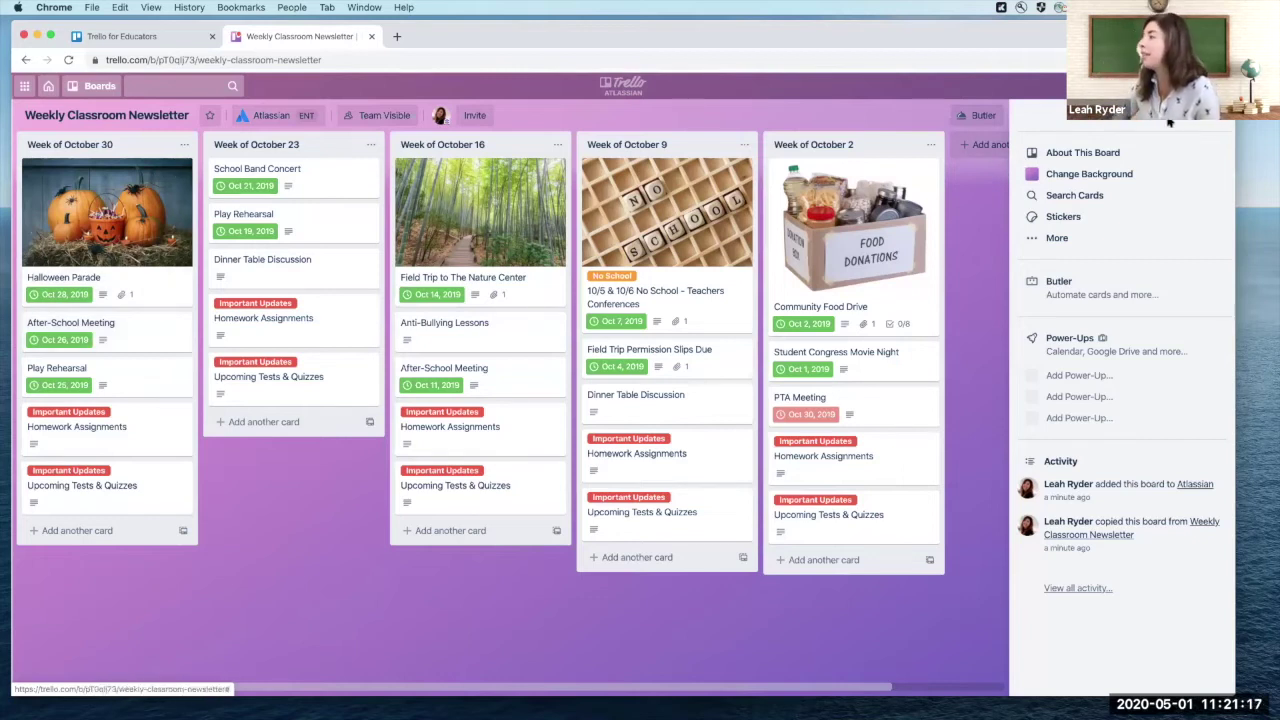
left_click(1215, 118)
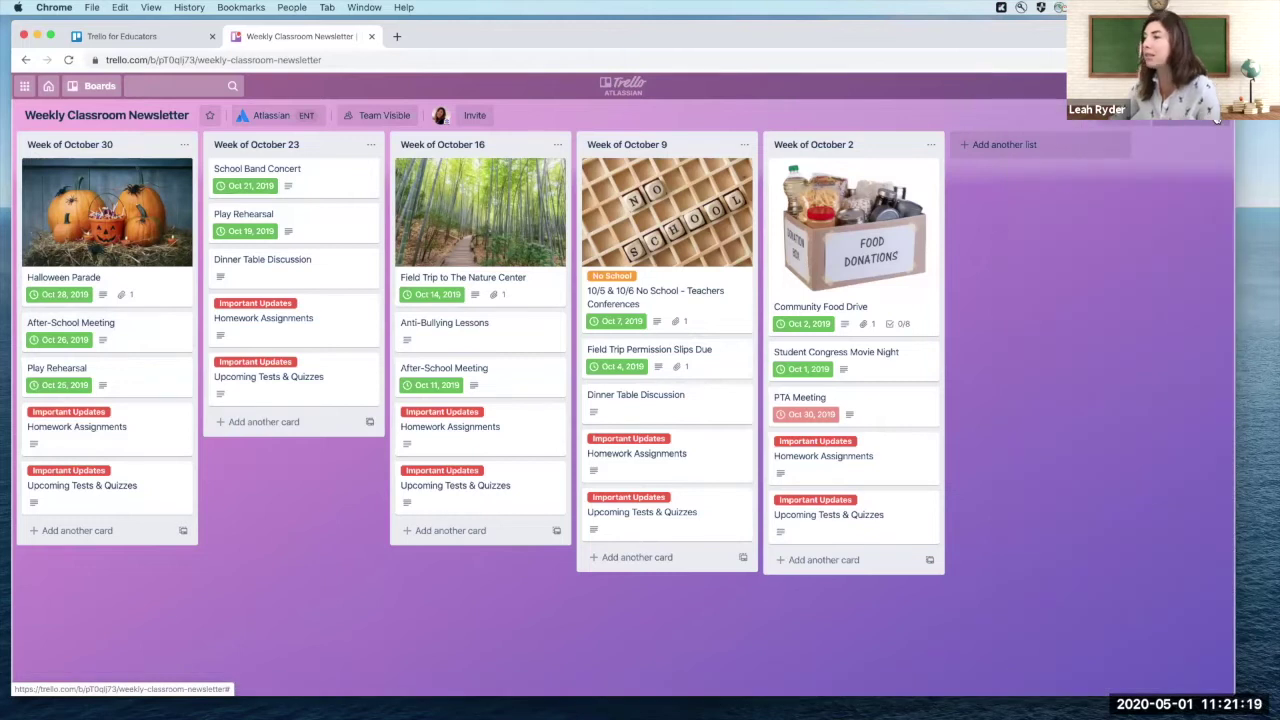
left_click(1217, 119)
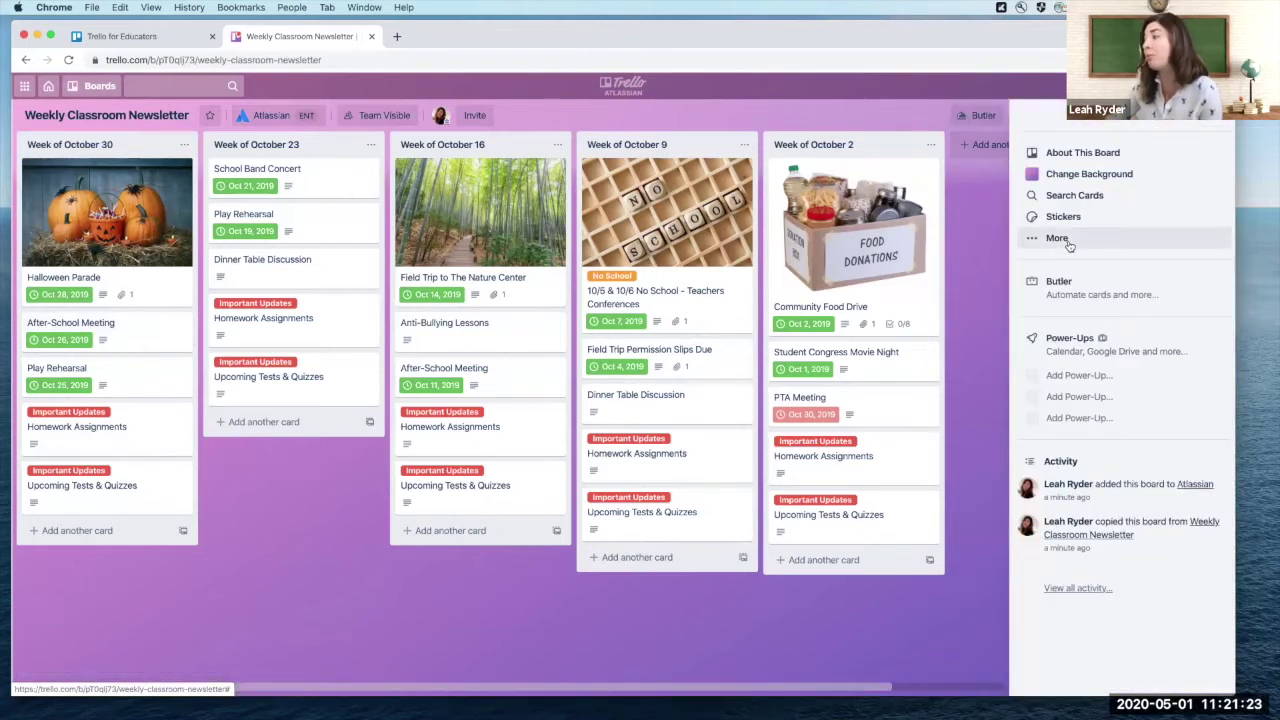
Find the Calendar Power-Up by searching for "calend", add it to the Weekly Classroom Newsletter board, and close the Power-Ups directory.
left_click(1075, 347)
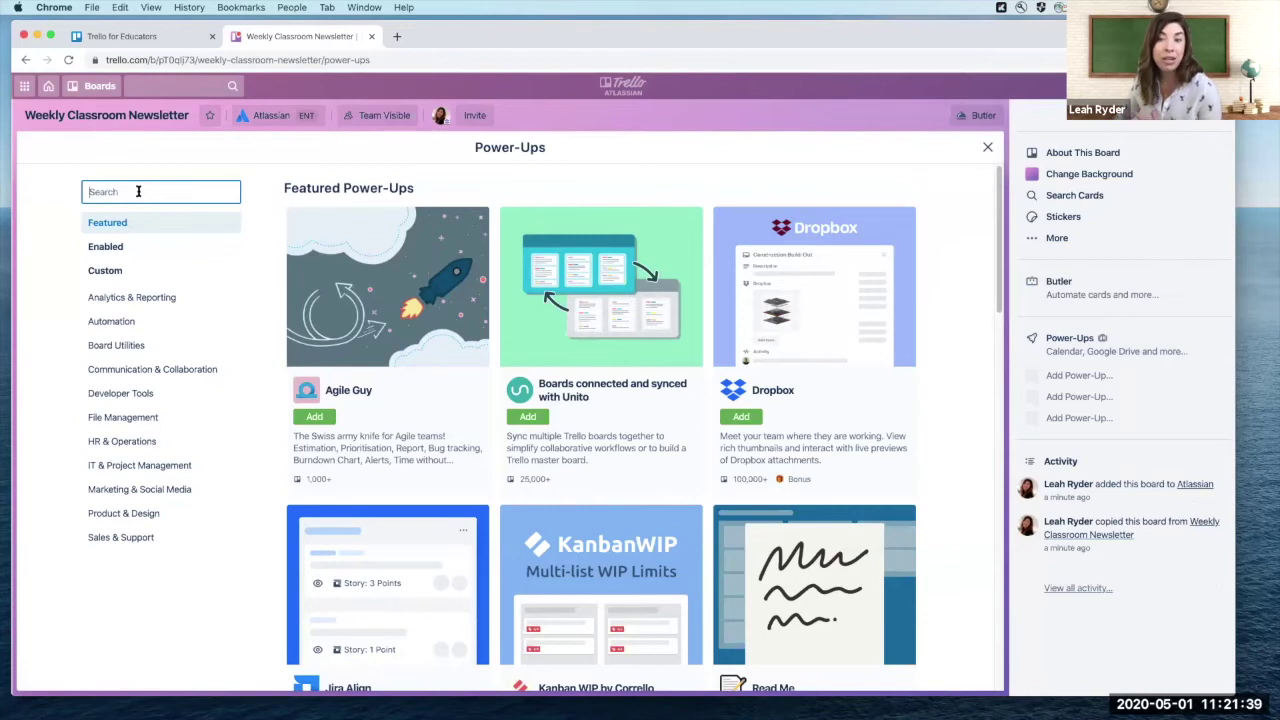
type("cal")
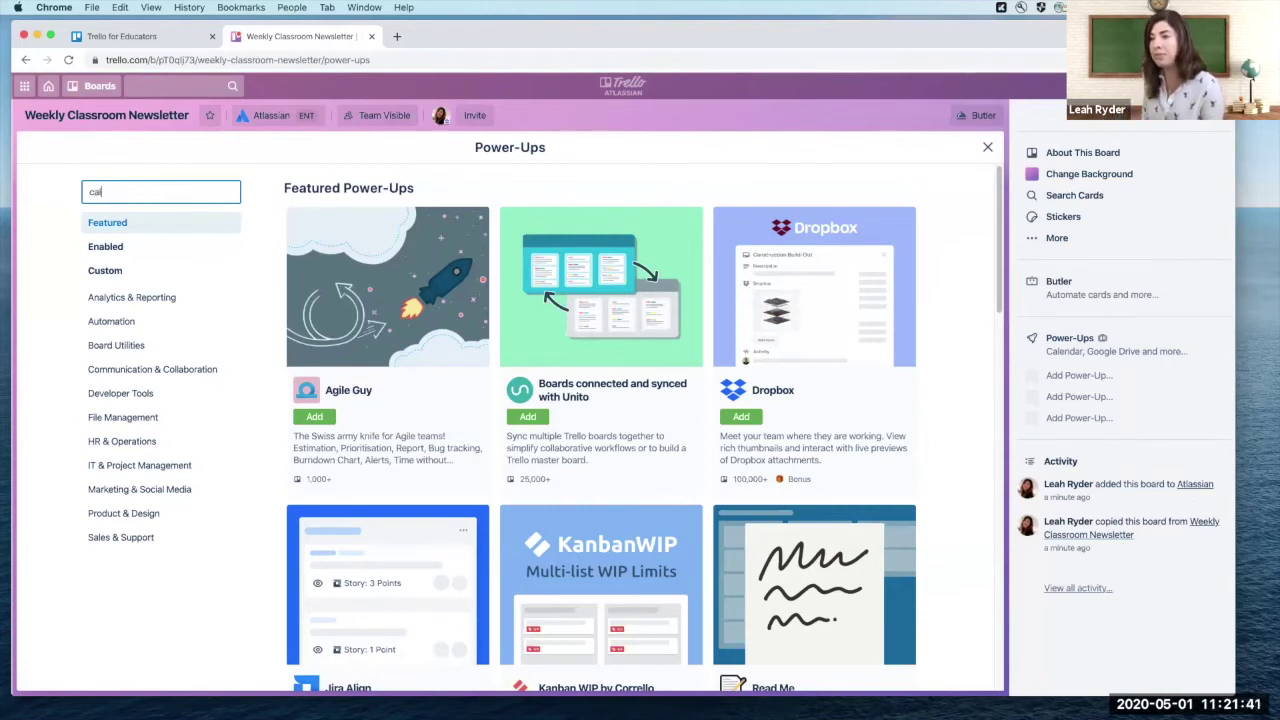
type("end")
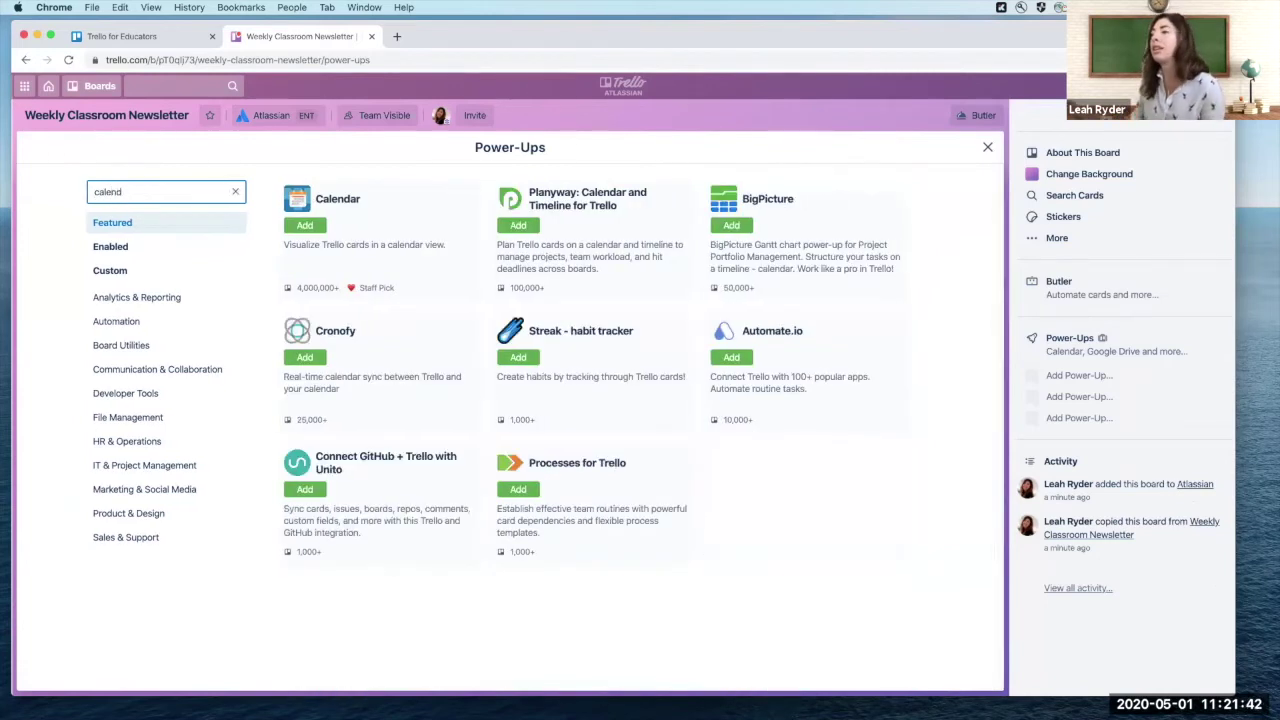
left_click(313, 230)
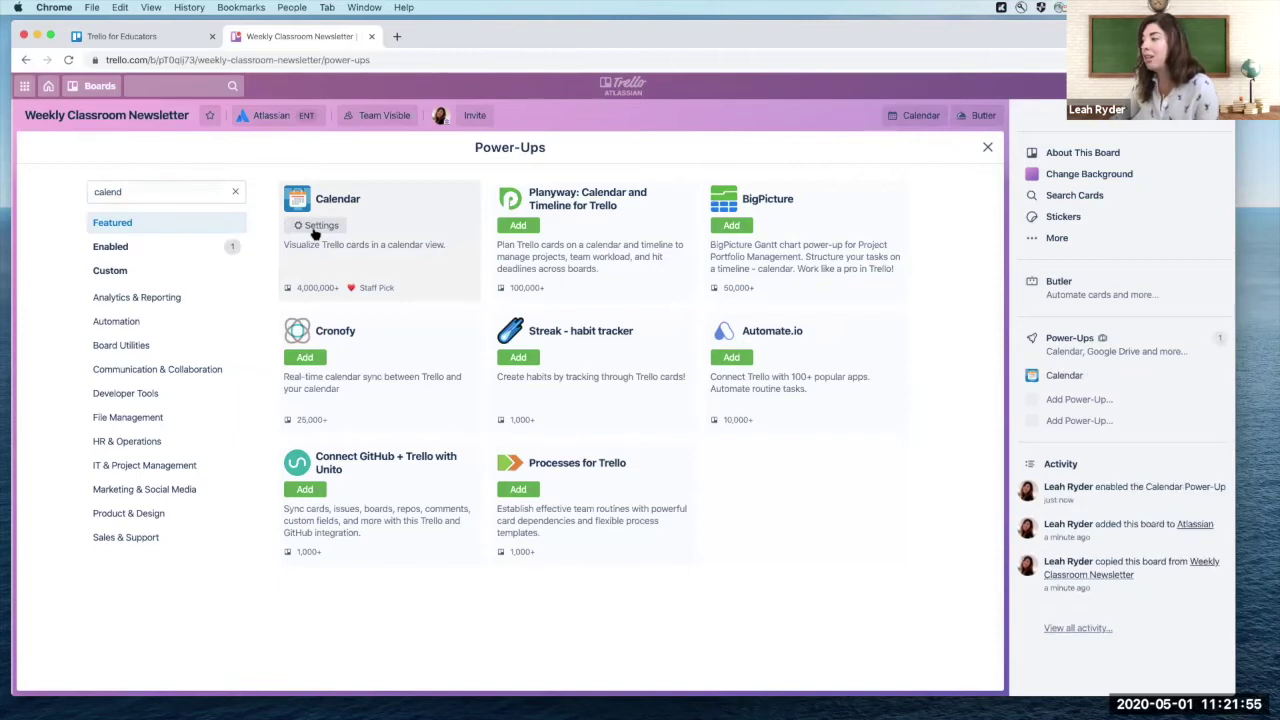
left_click(988, 149)
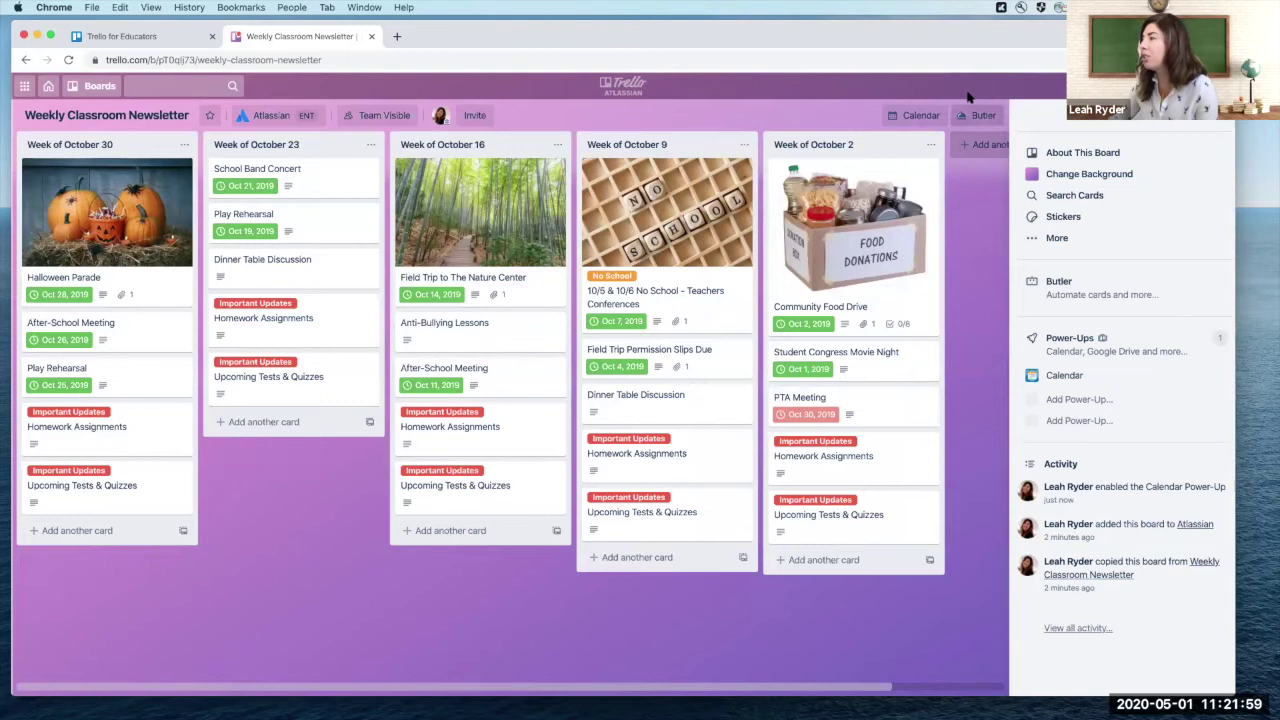
Open the board's calendar view and go back month by month to October 2019.
left_click(913, 117)
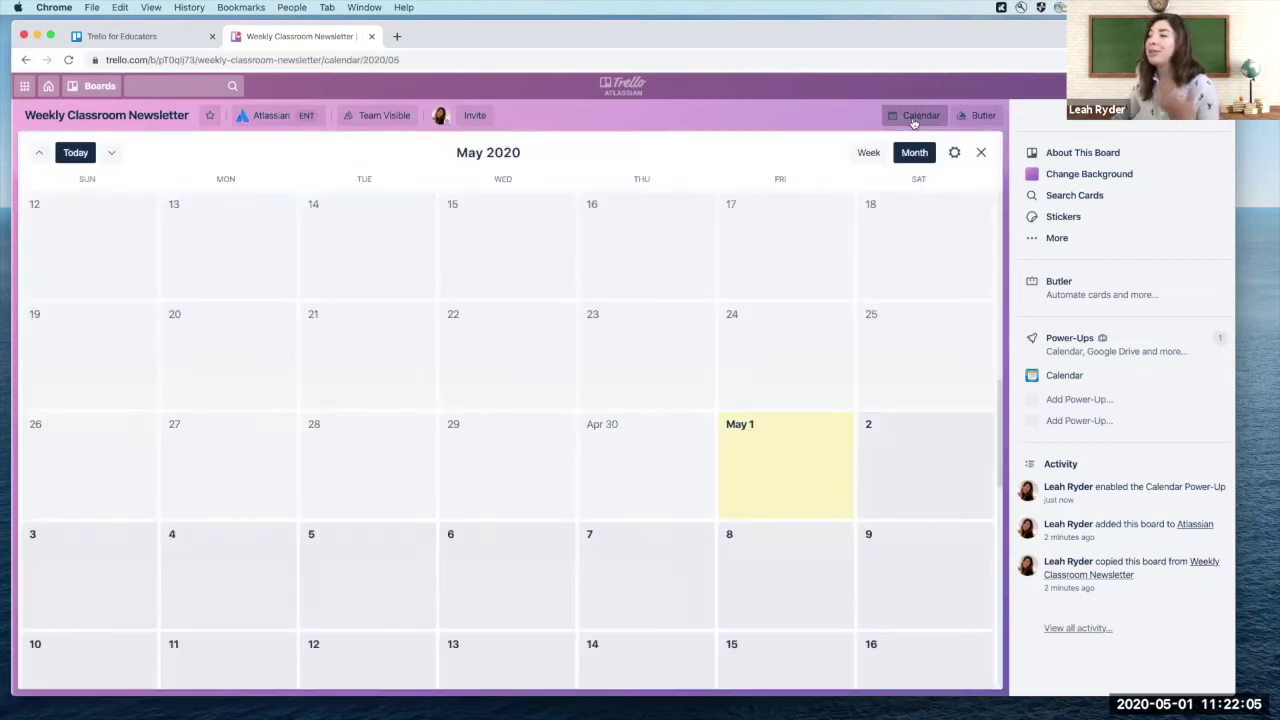
left_click(40, 156)
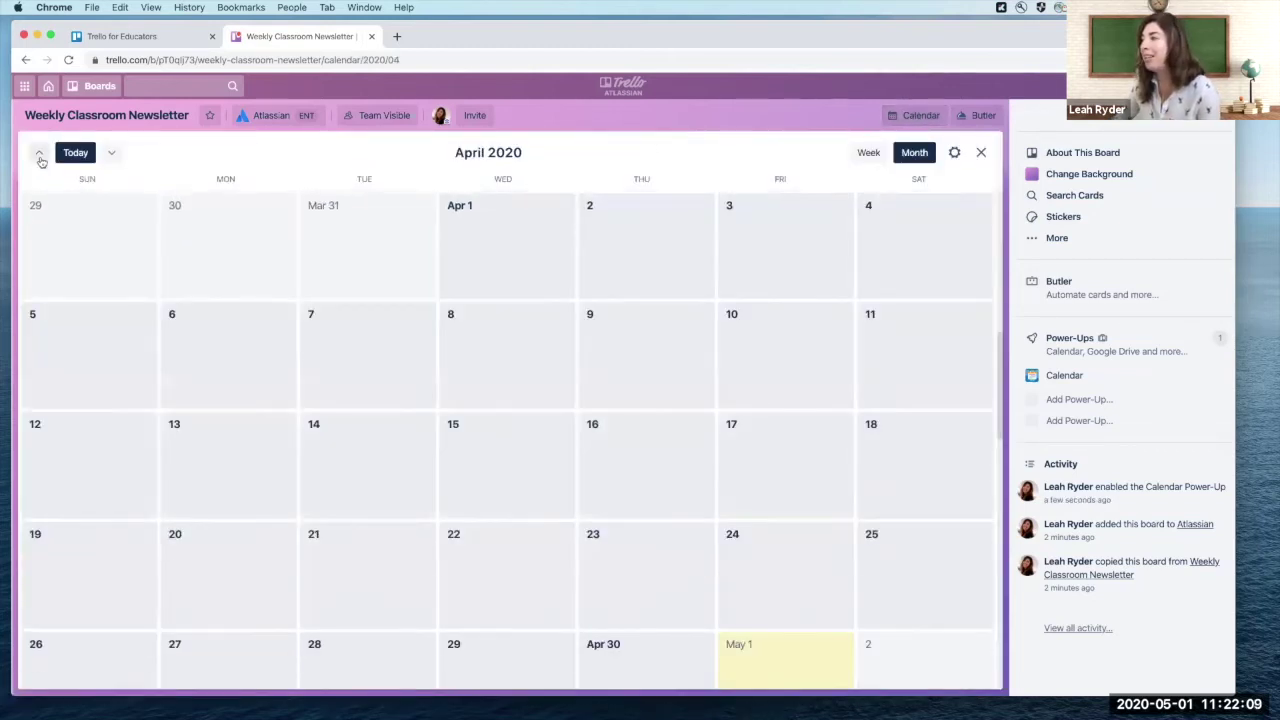
left_click(40, 156)
left_click(40, 156)
left_click(40, 156)
left_click(40, 156)
left_click(40, 156)
left_click(40, 156)
left_click(40, 156)
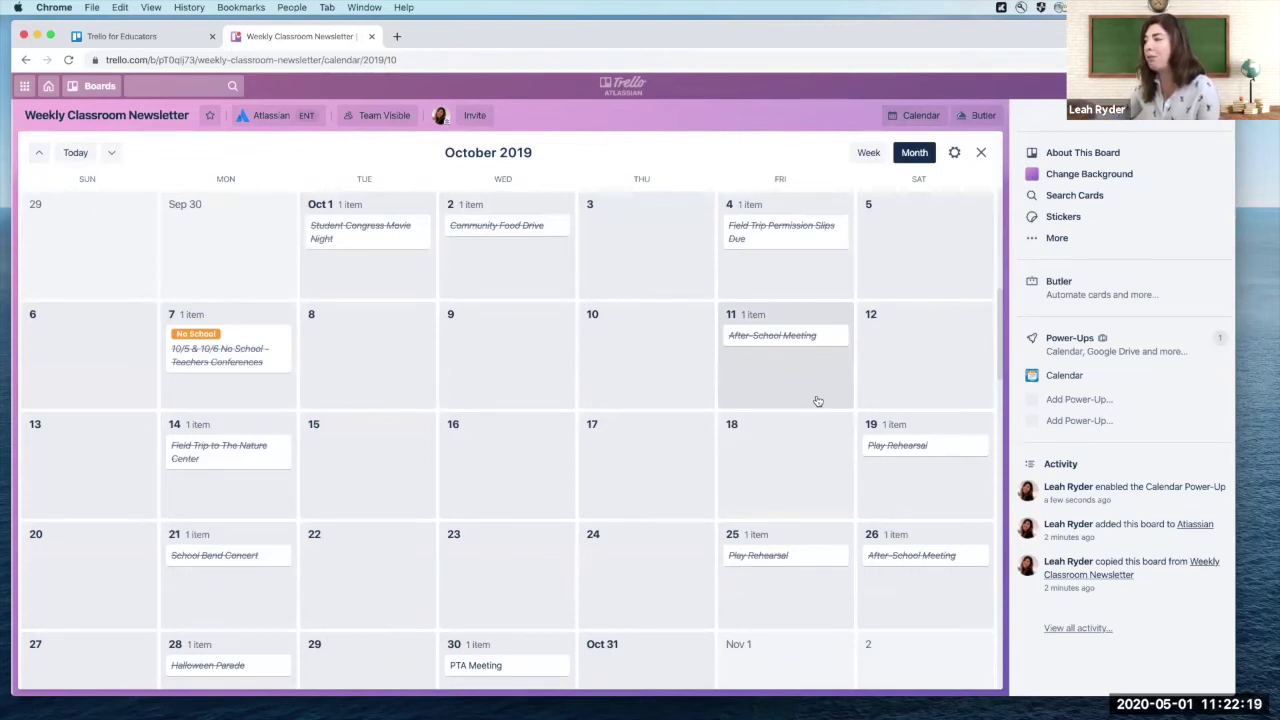
Switch the calendar to the week view, examine the Field Trip to The Nature Center card, and close it.
left_click(868, 155)
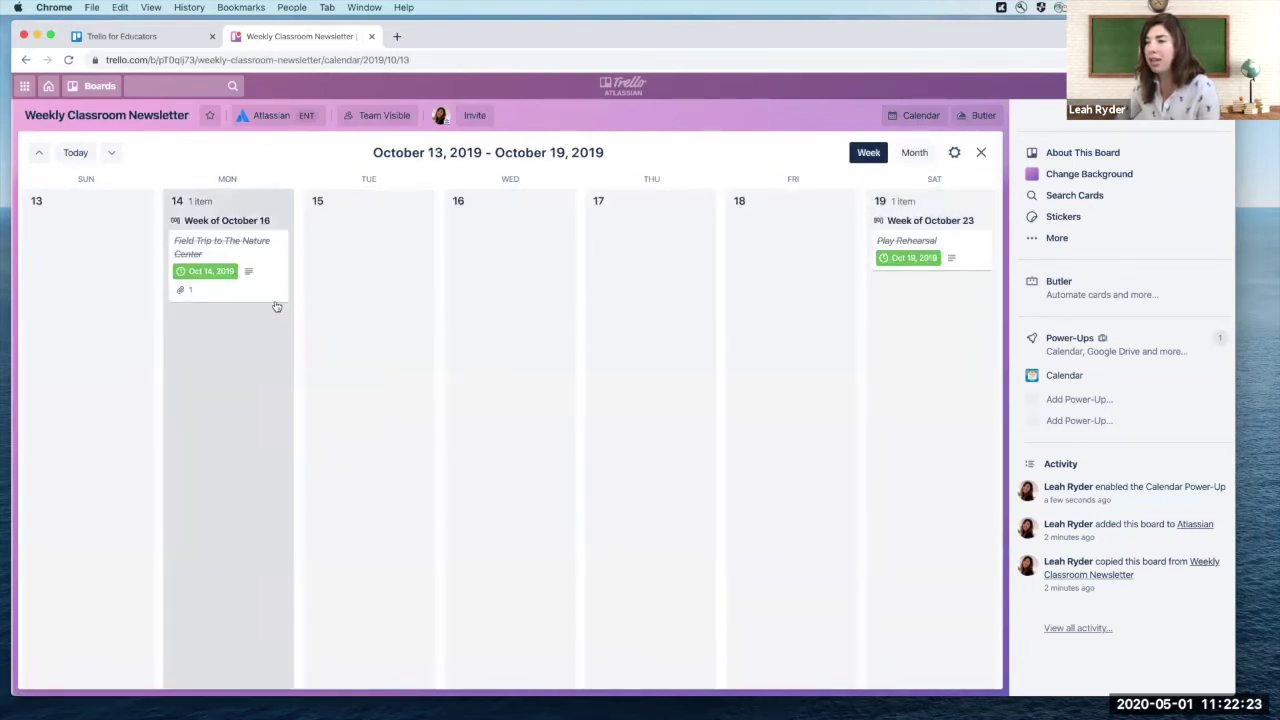
left_click(270, 296)
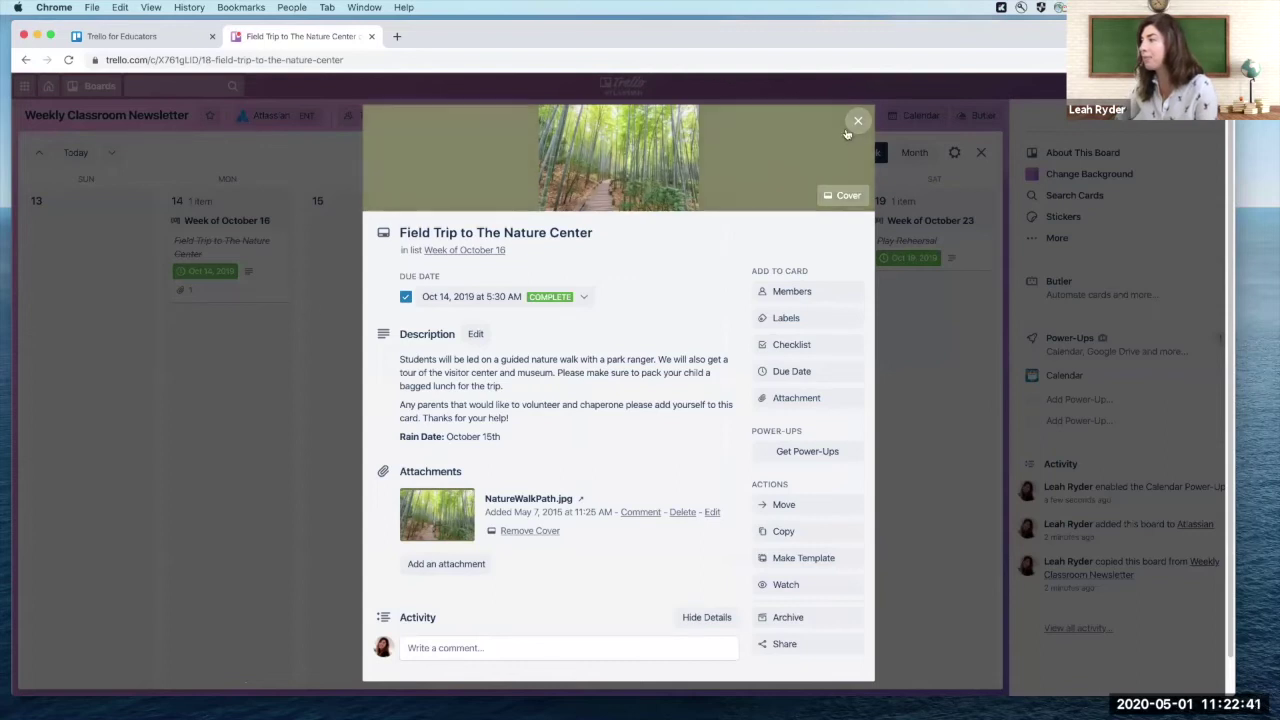
left_click(268, 647)
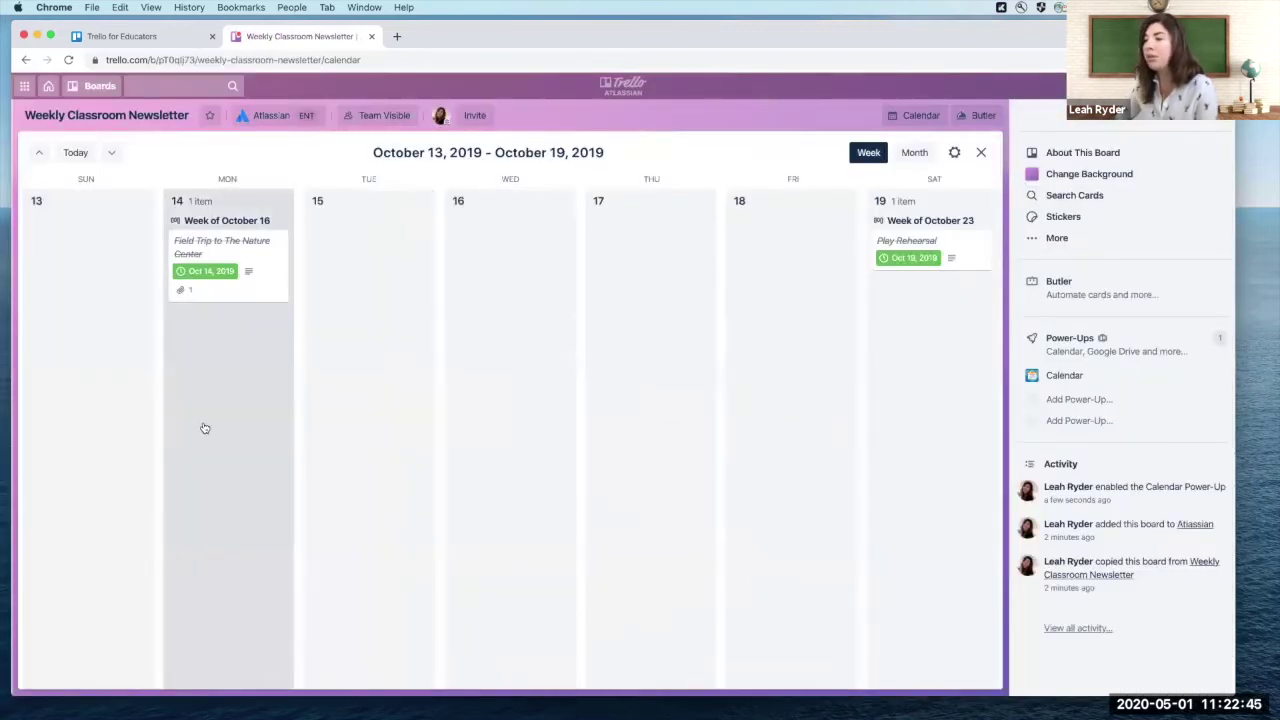
Open the form for adding a card on October 14, dismiss it, and close the calendar.
left_click(203, 427)
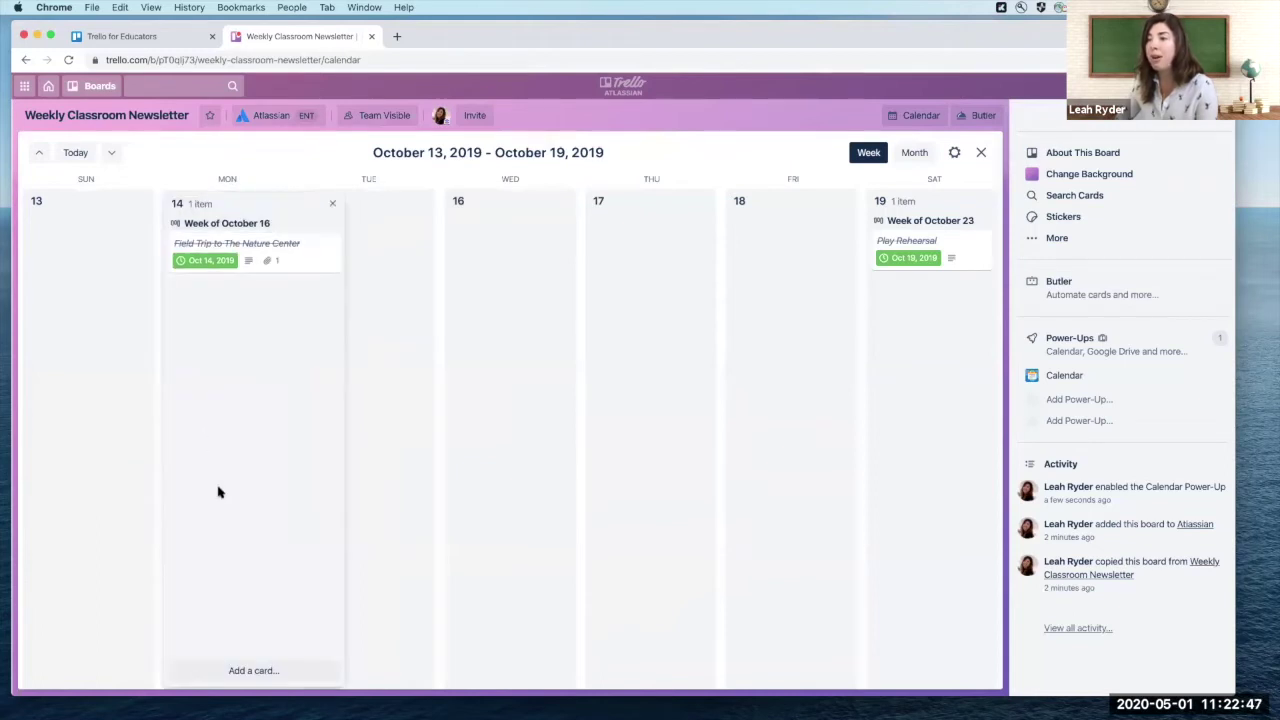
left_click(250, 672)
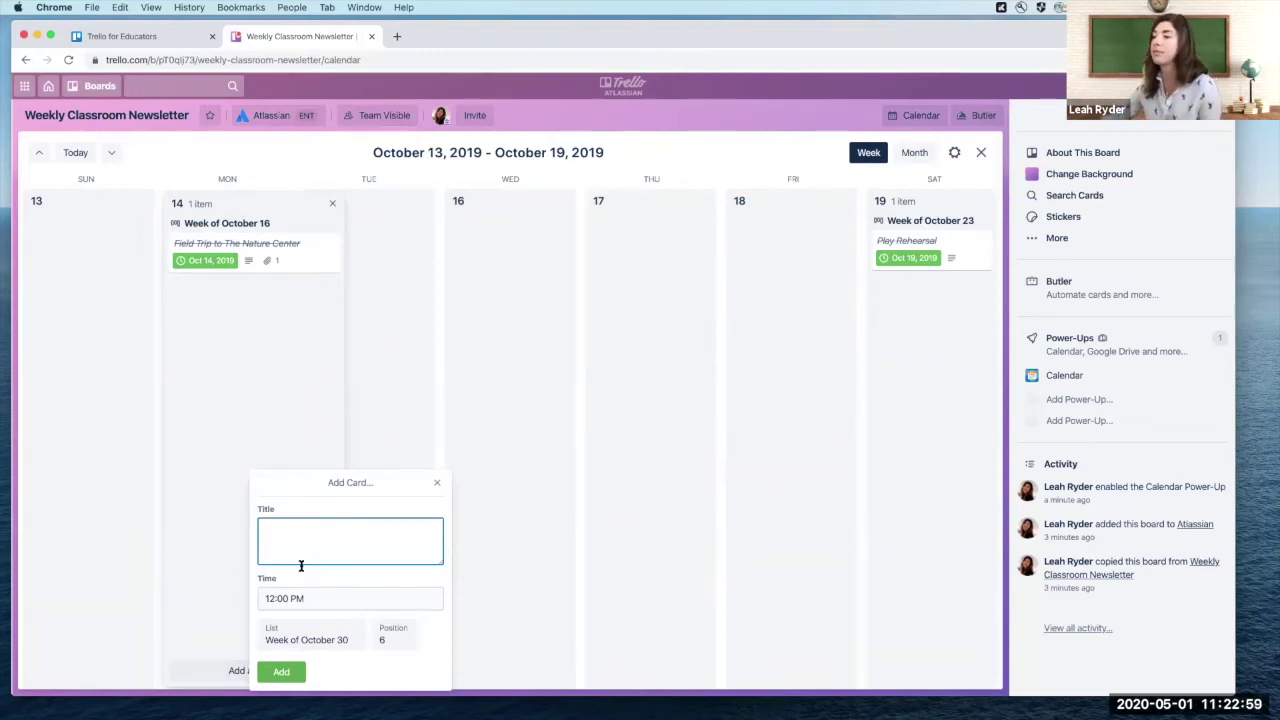
left_click(438, 483)
left_click(977, 152)
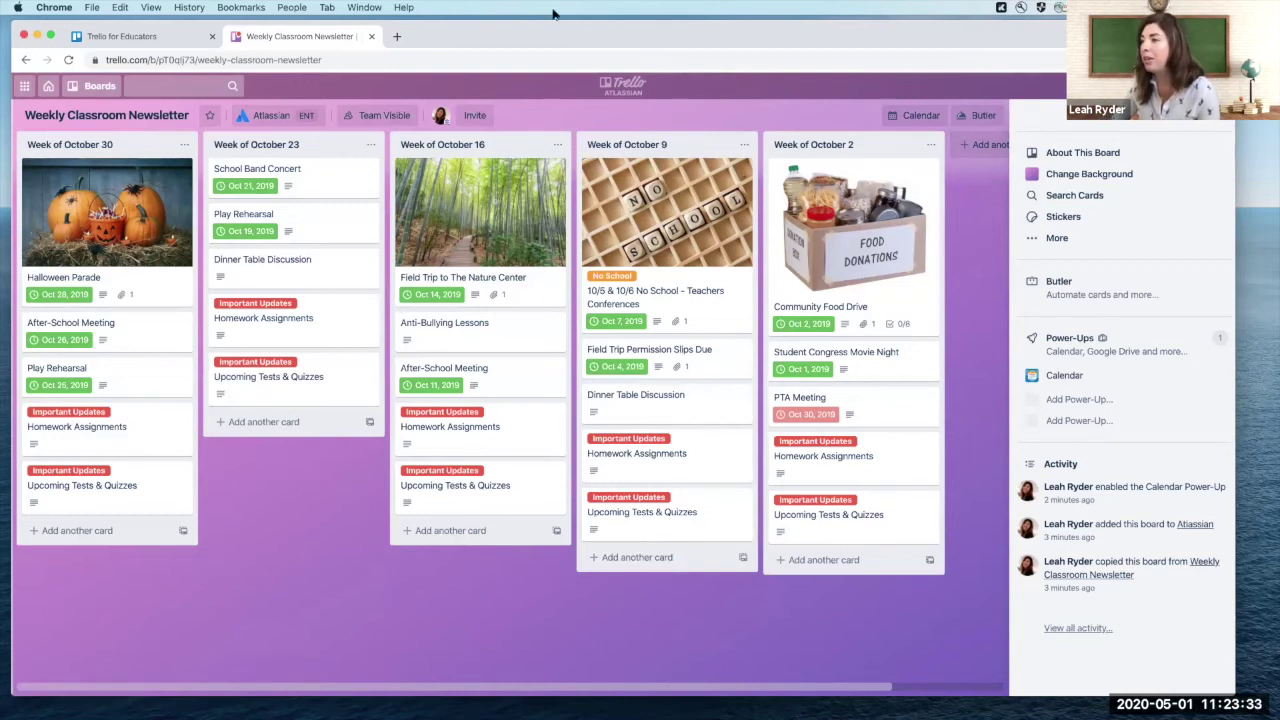
Invite a colleague from the Atlassian team to the Weekly Classroom Newsletter board as an observer.
left_click(476, 117)
type("rani")
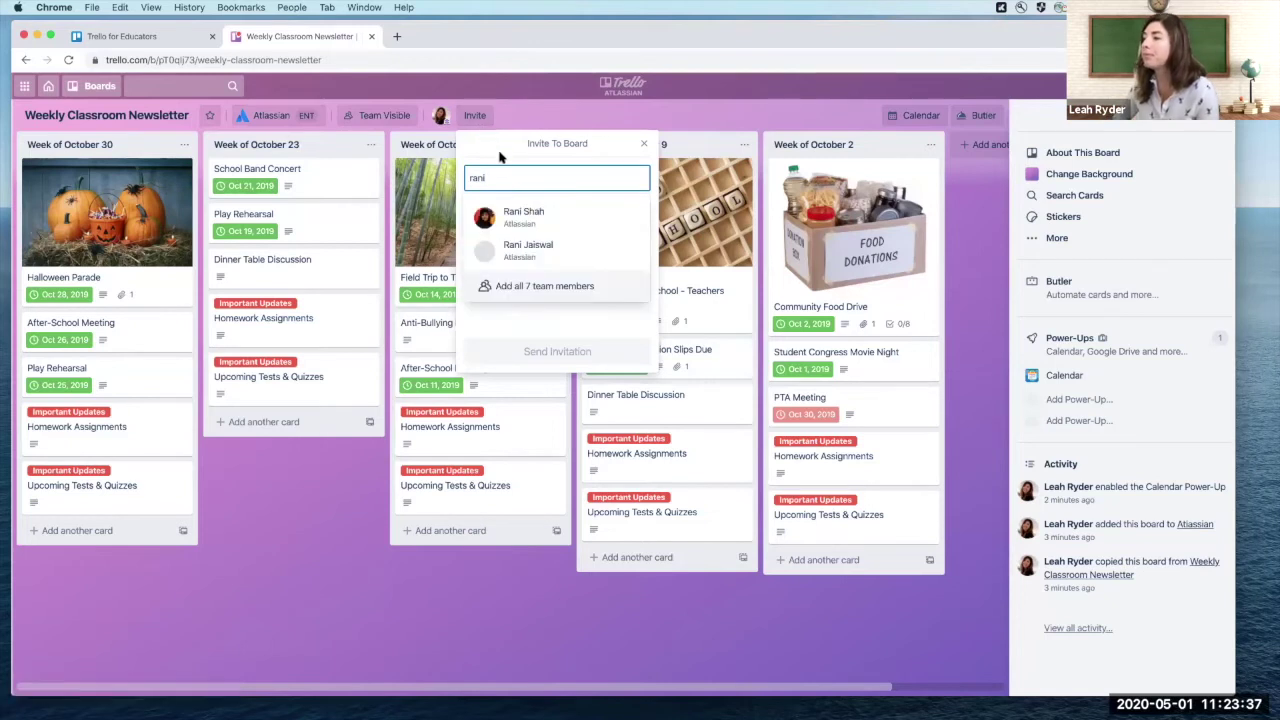
left_click(502, 216)
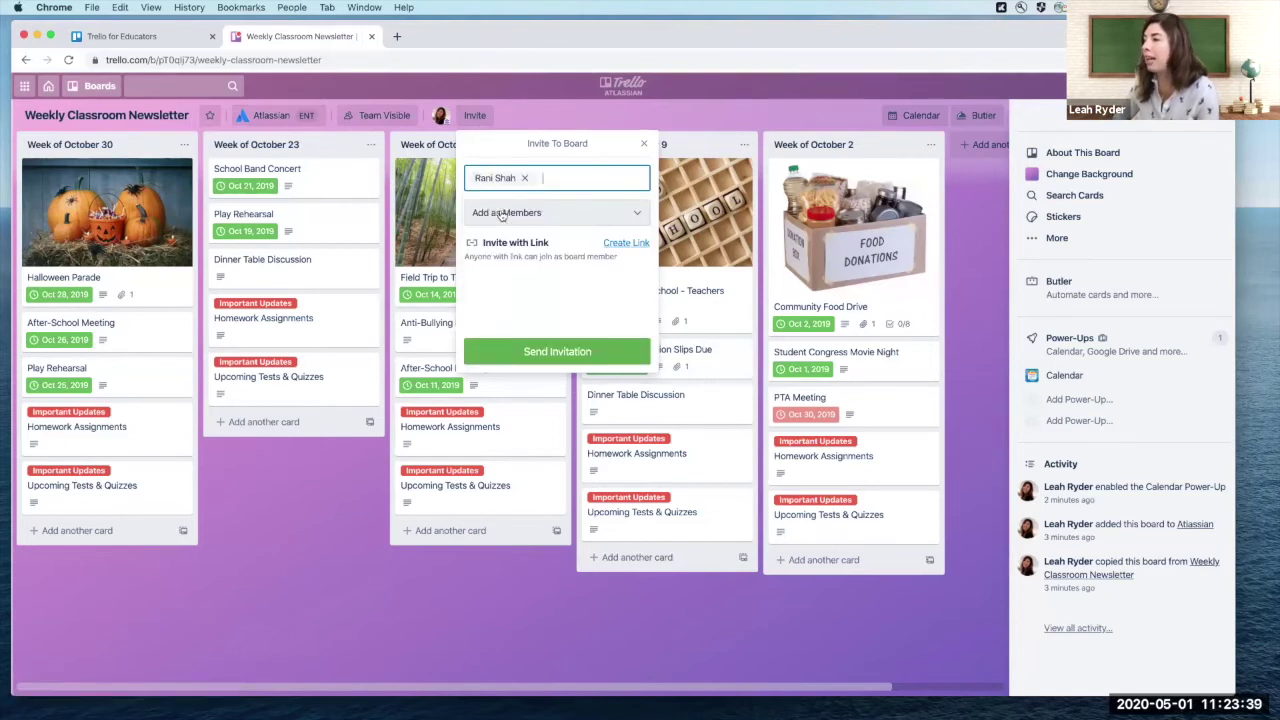
left_click(563, 217)
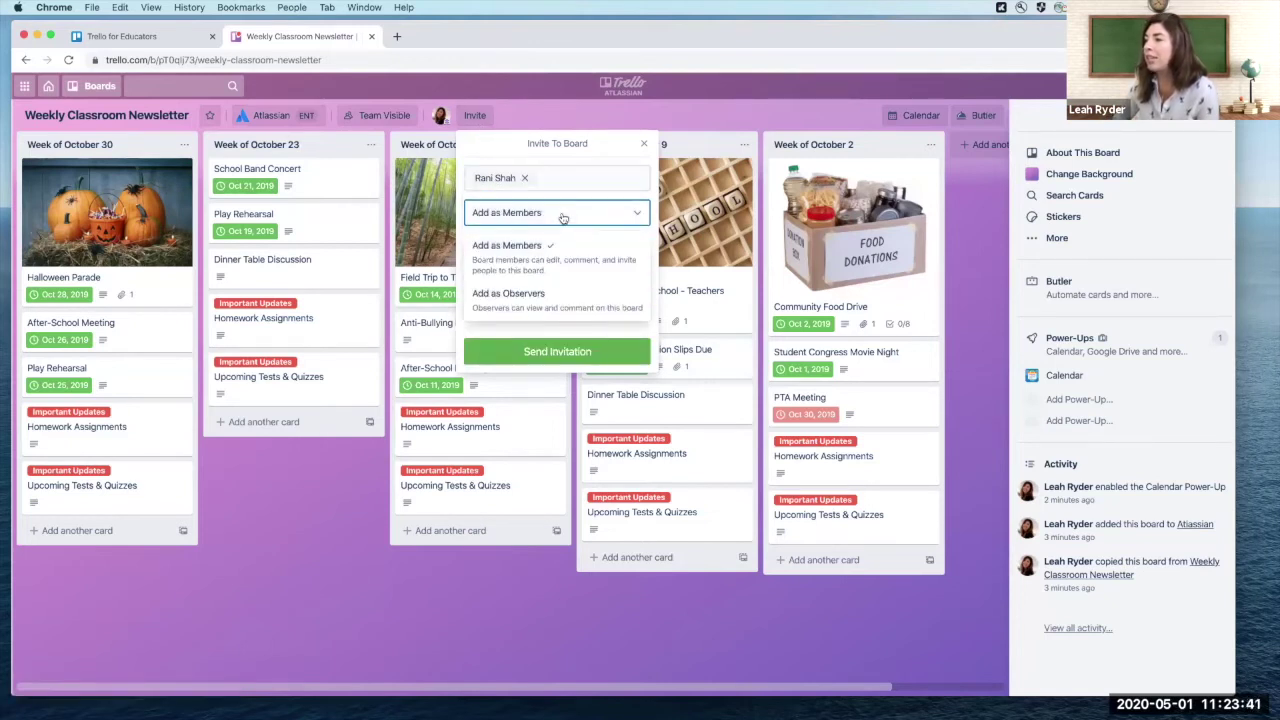
left_click(566, 270)
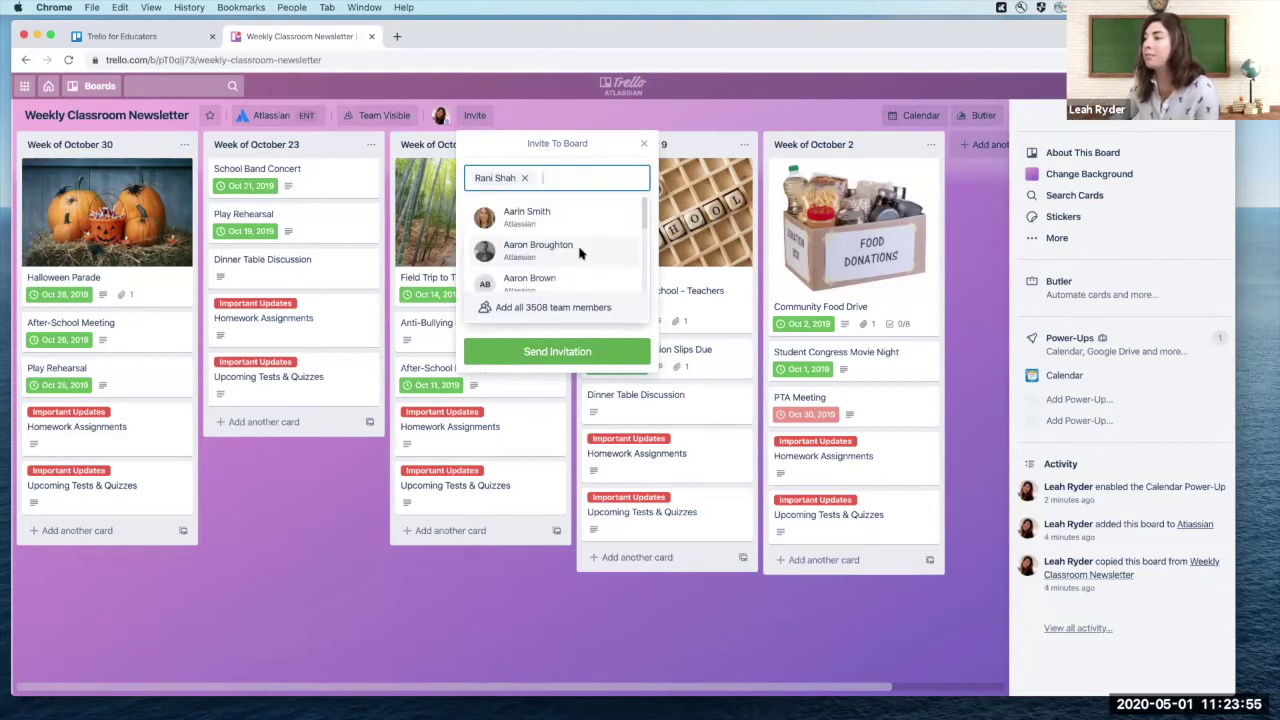
left_click(560, 212)
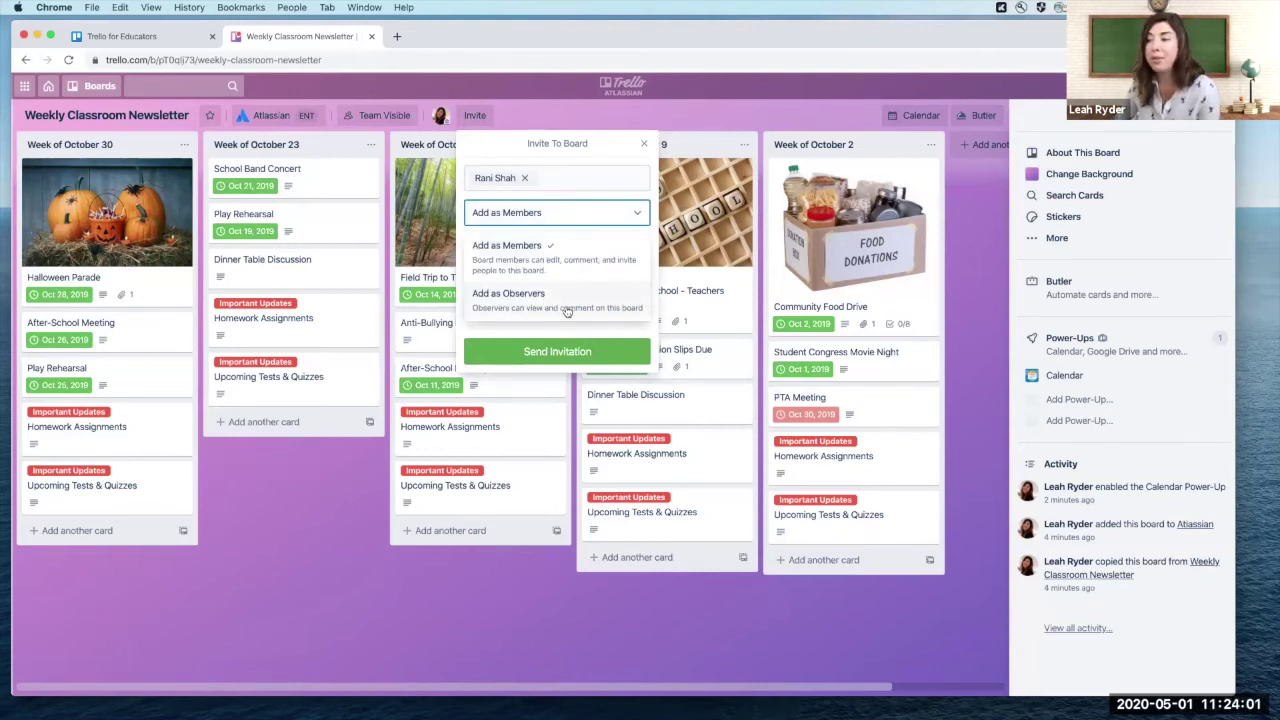
left_click(566, 311)
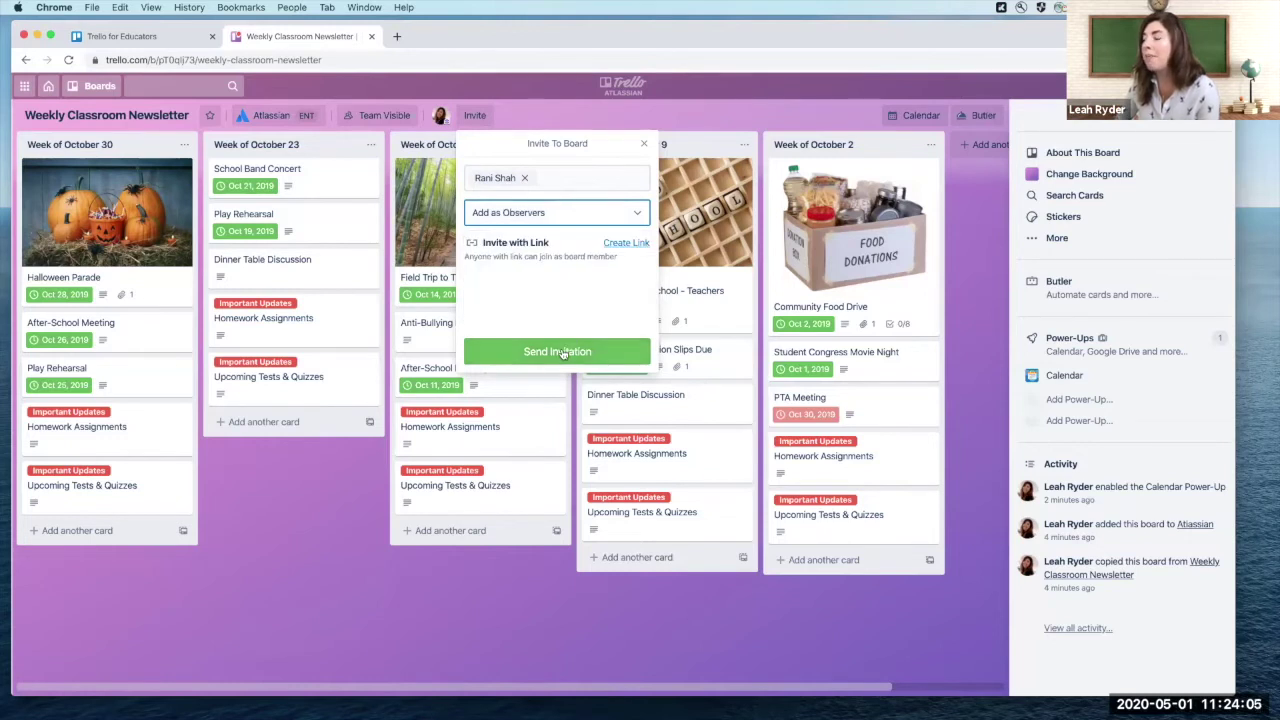
left_click(562, 352)
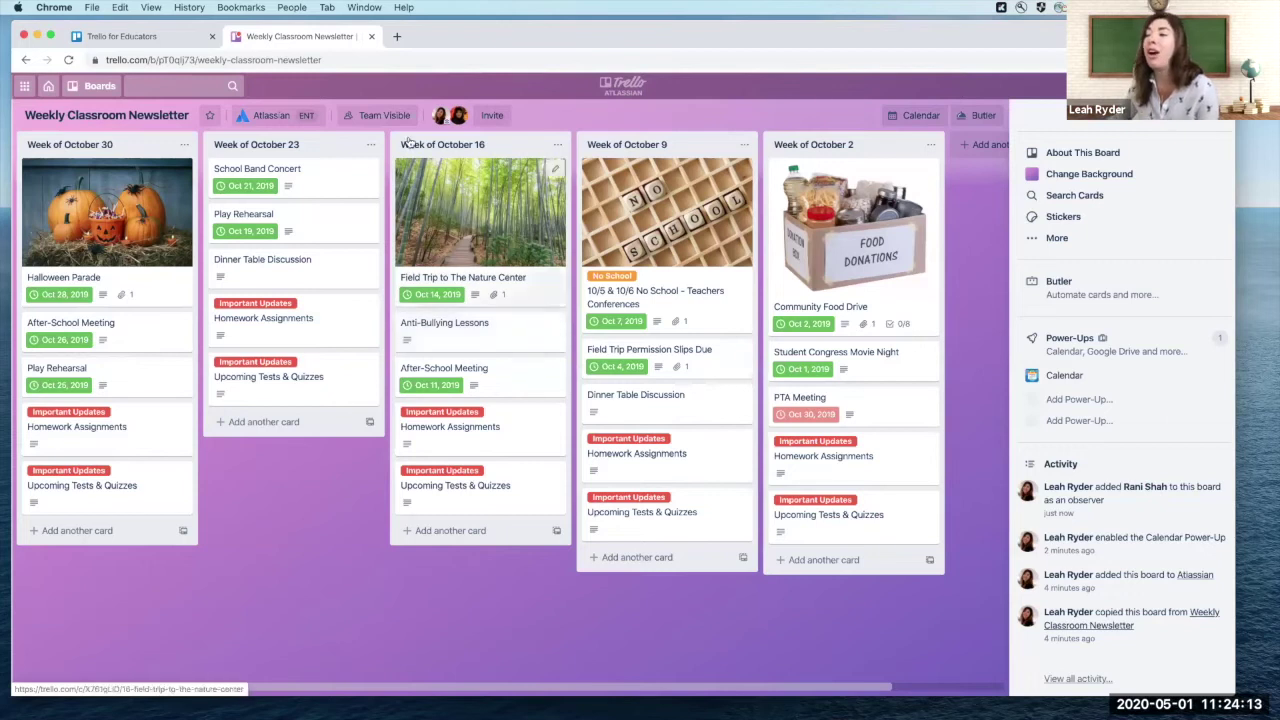
Post a comment on the School Band Concert card asking whether a student needs to bring his own sheet music, and watch the card.
left_click(330, 174)
left_click(428, 410)
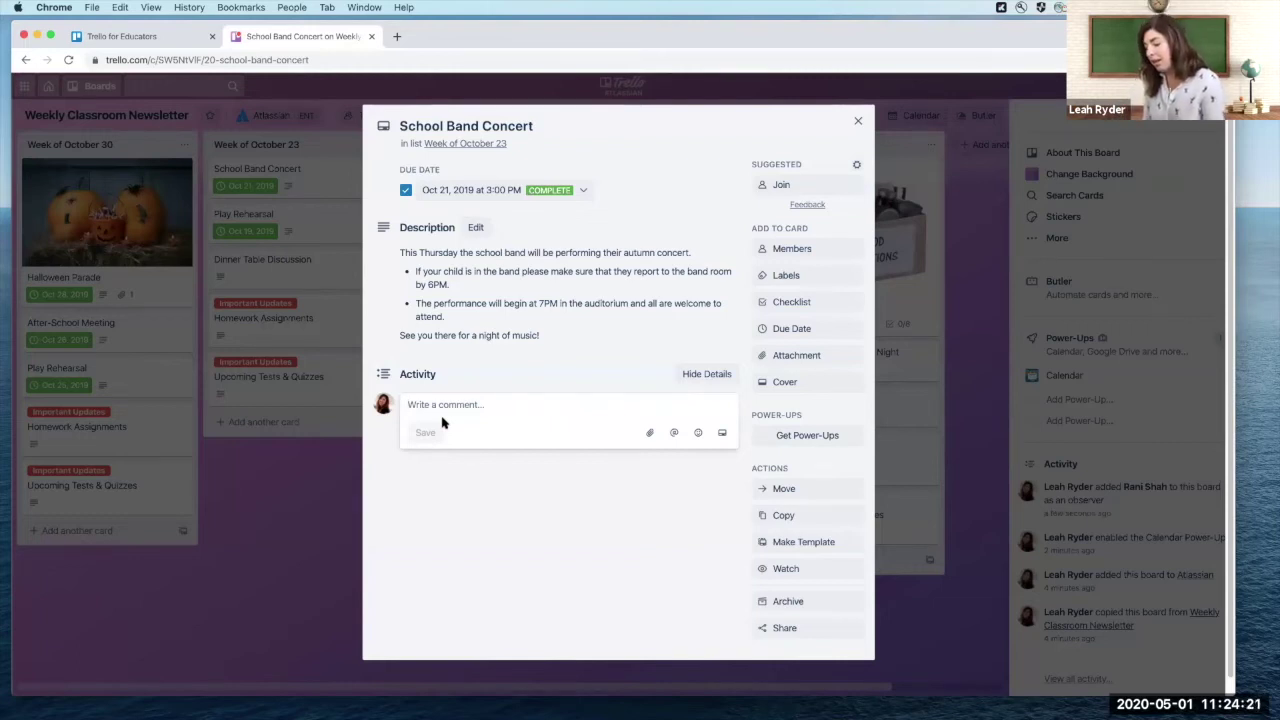
type("Does Bi")
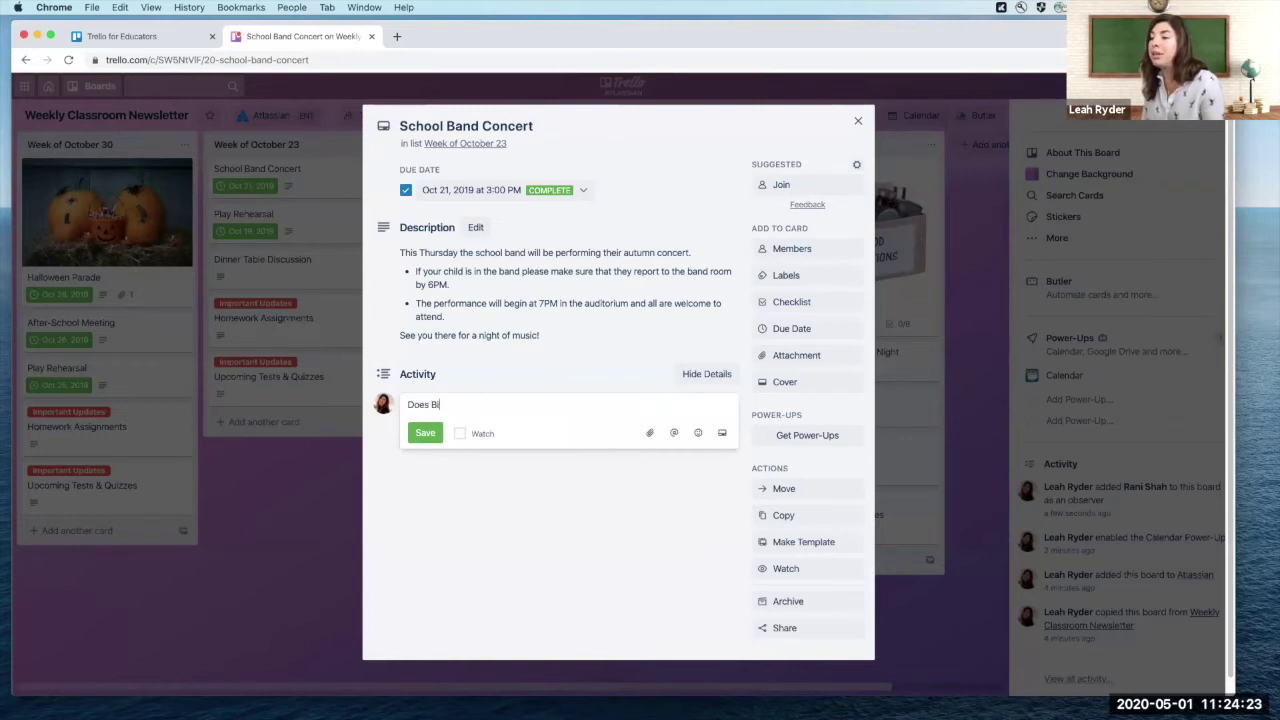
type("lly need to bring his own sheet music?")
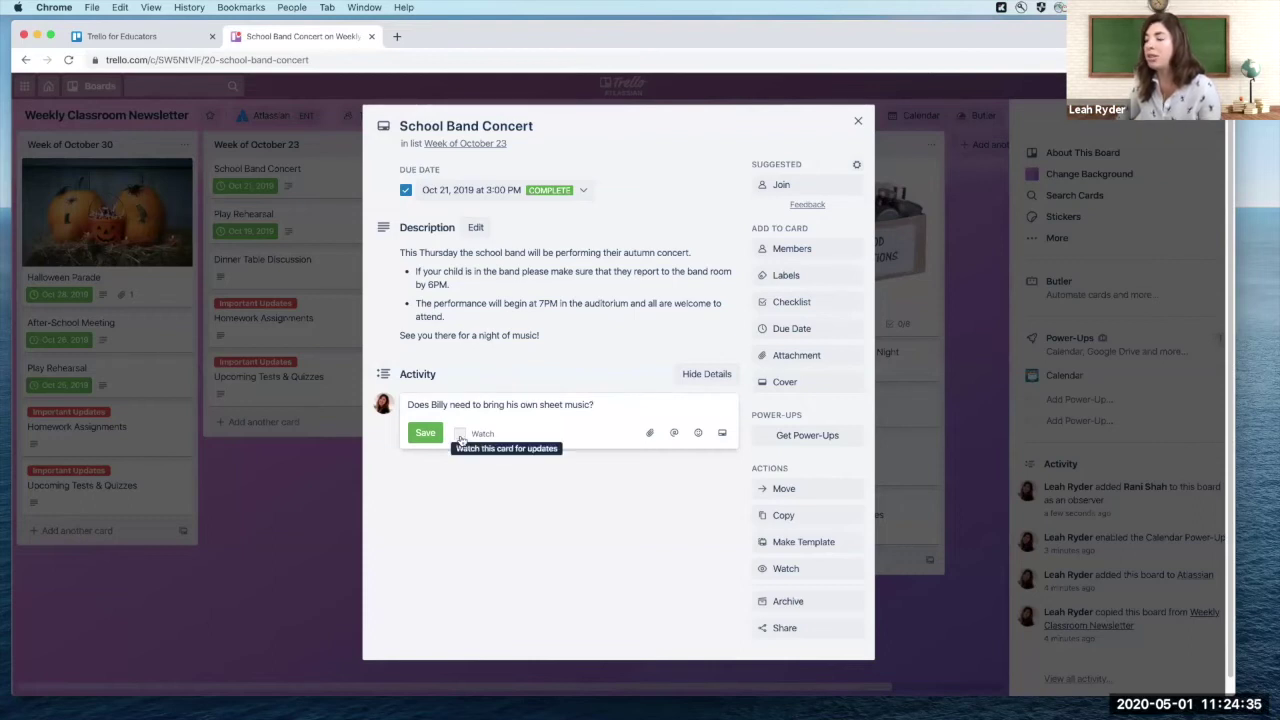
left_click(430, 437)
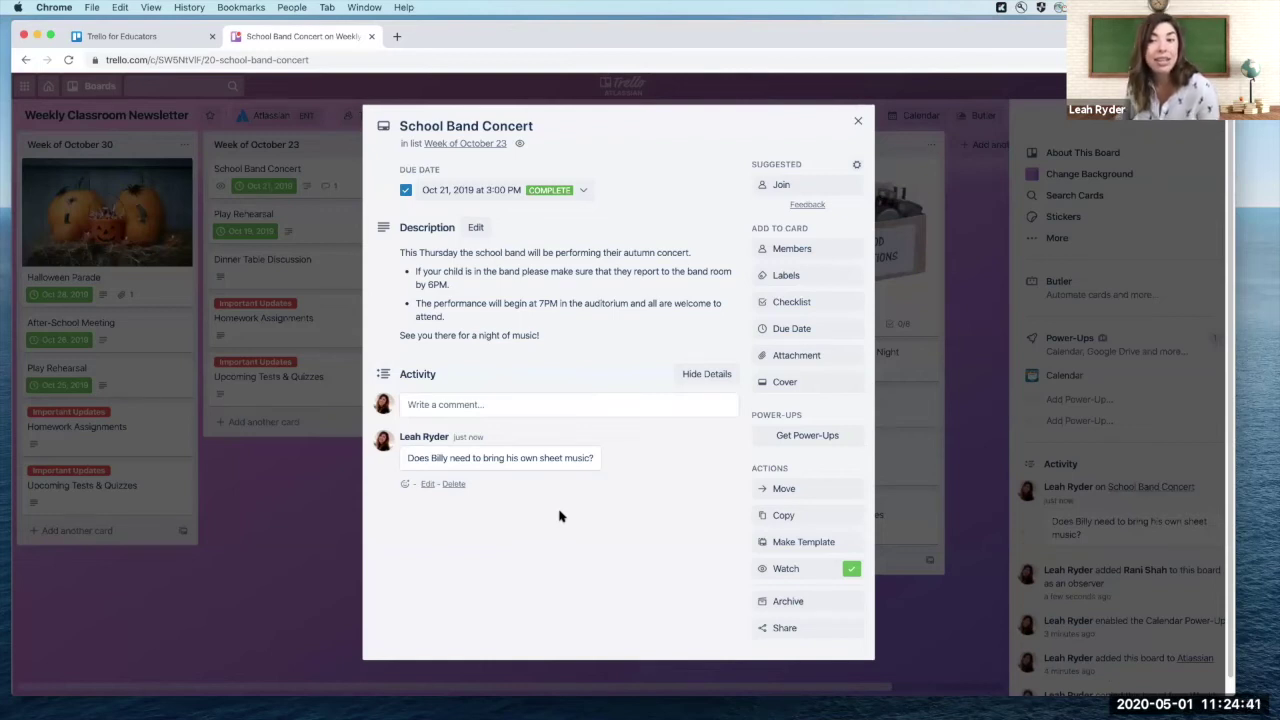
Reply on the School Band Concert card with a comment that mentions the original commenter and says "Yes", and close the card.
left_click(455, 406)
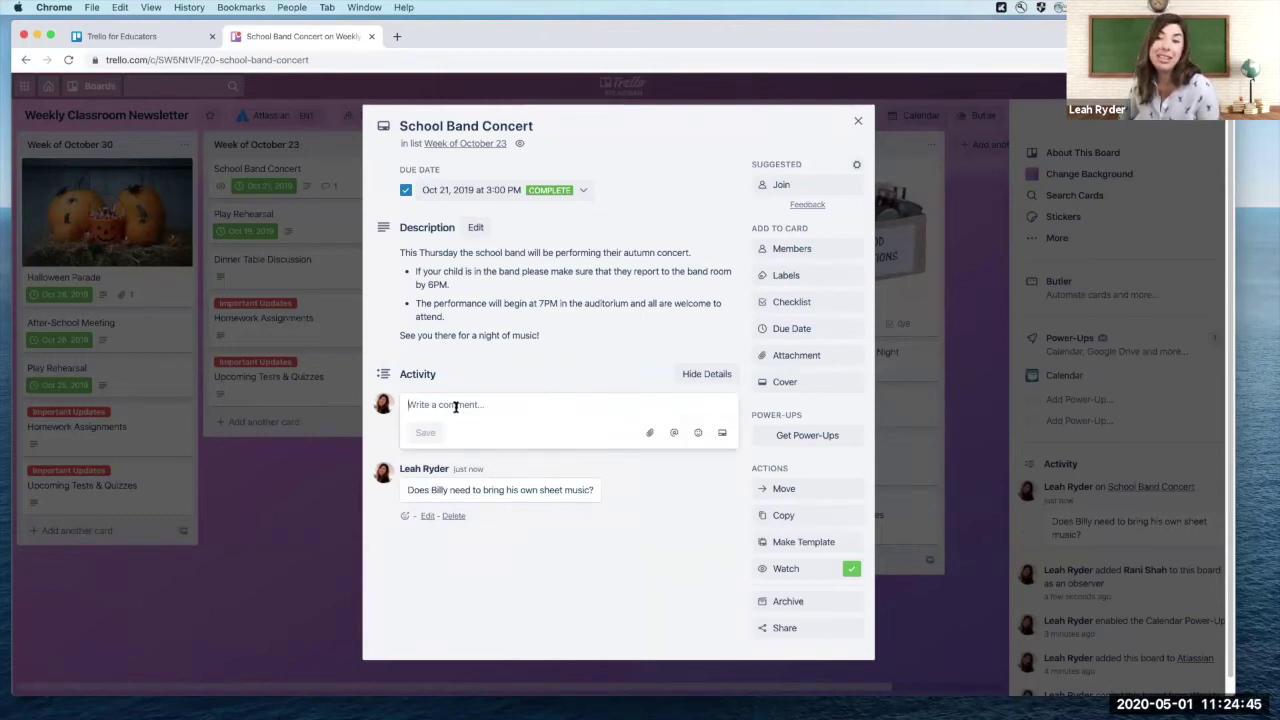
type("@")
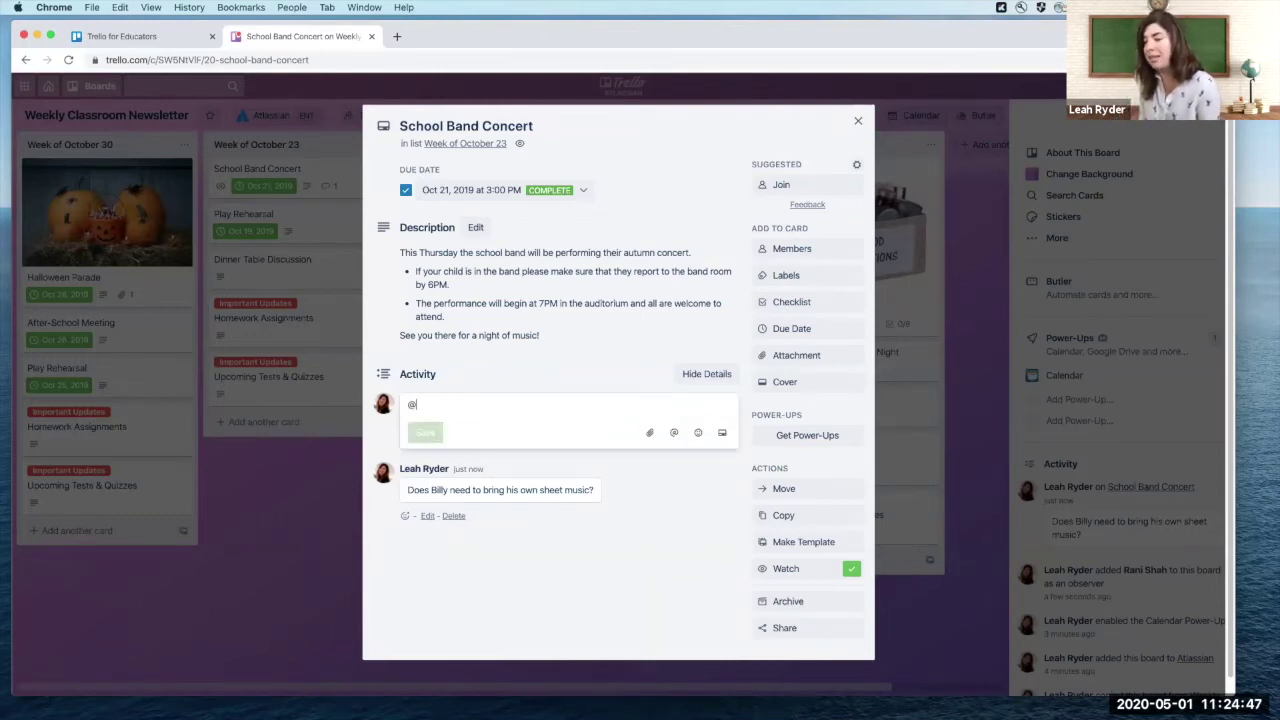
type("leah ")
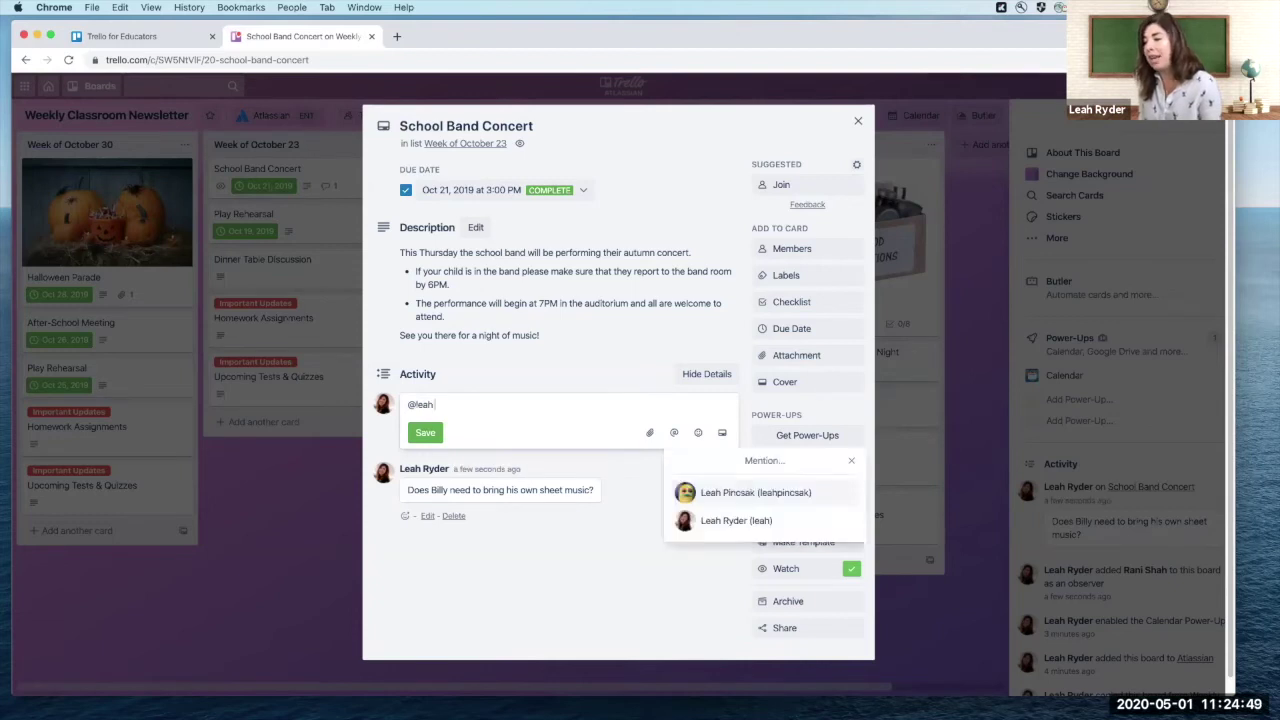
type("Yes")
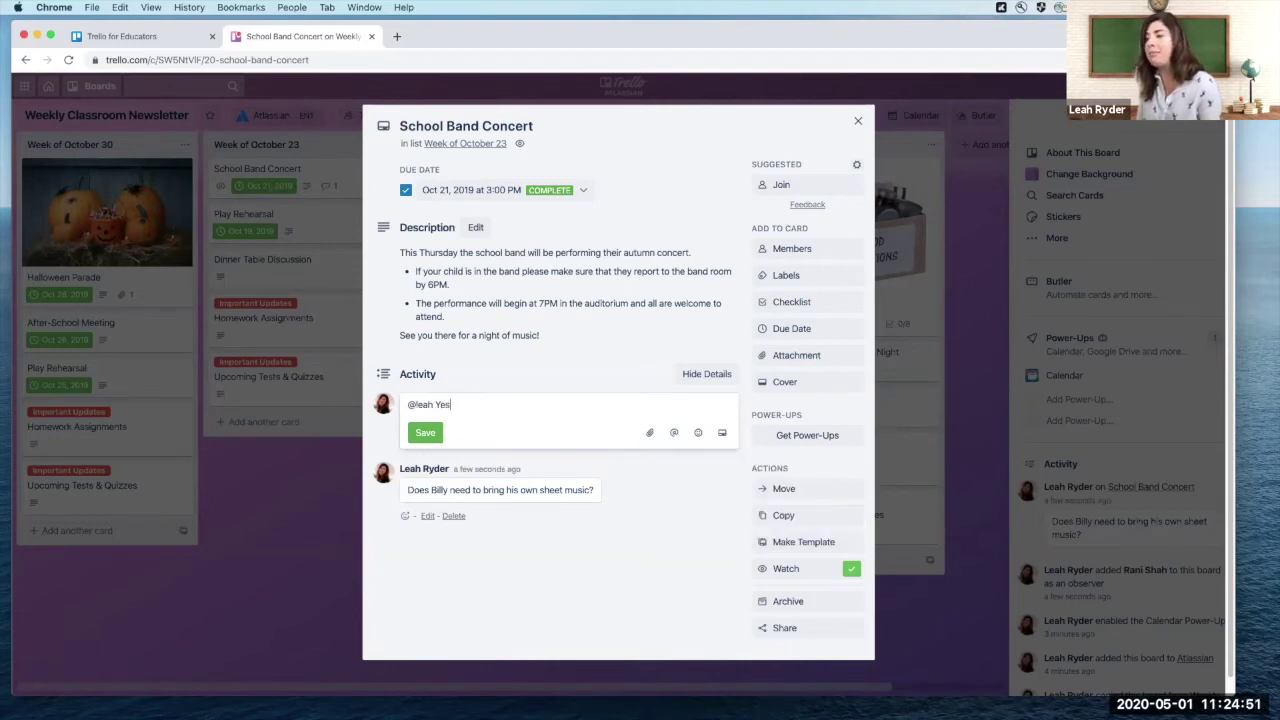
left_click(427, 432)
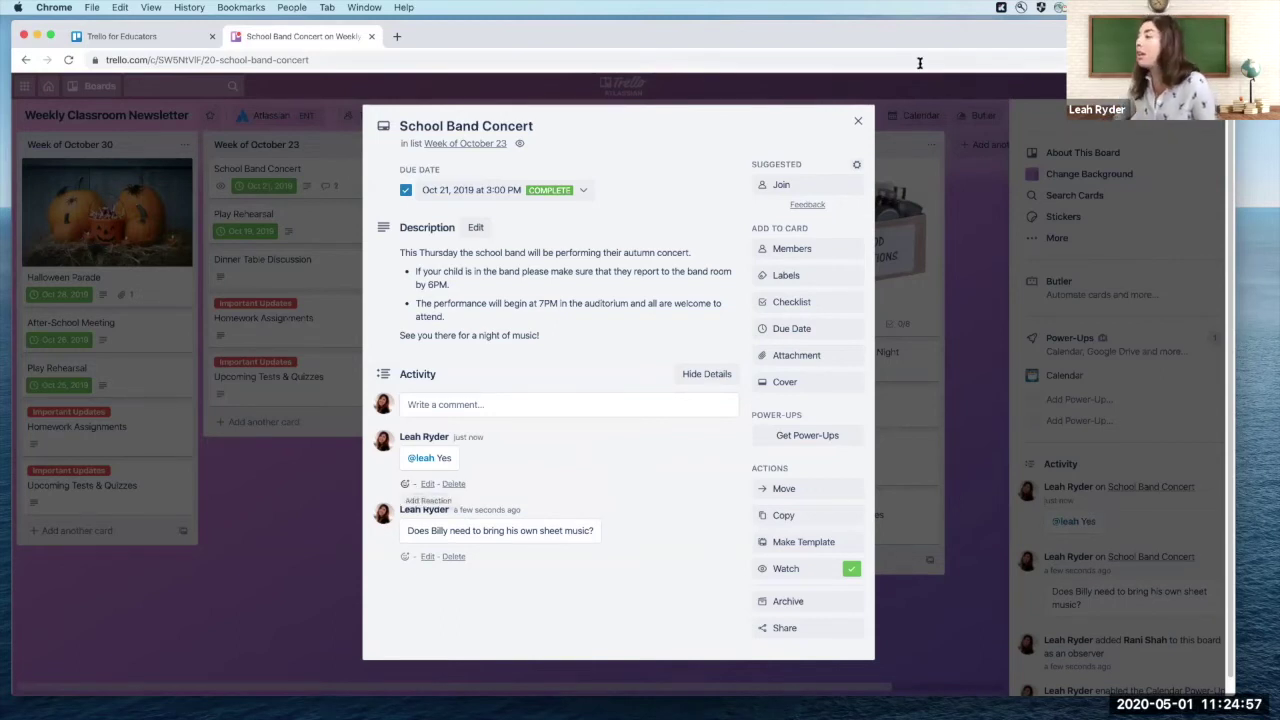
left_click(860, 121)
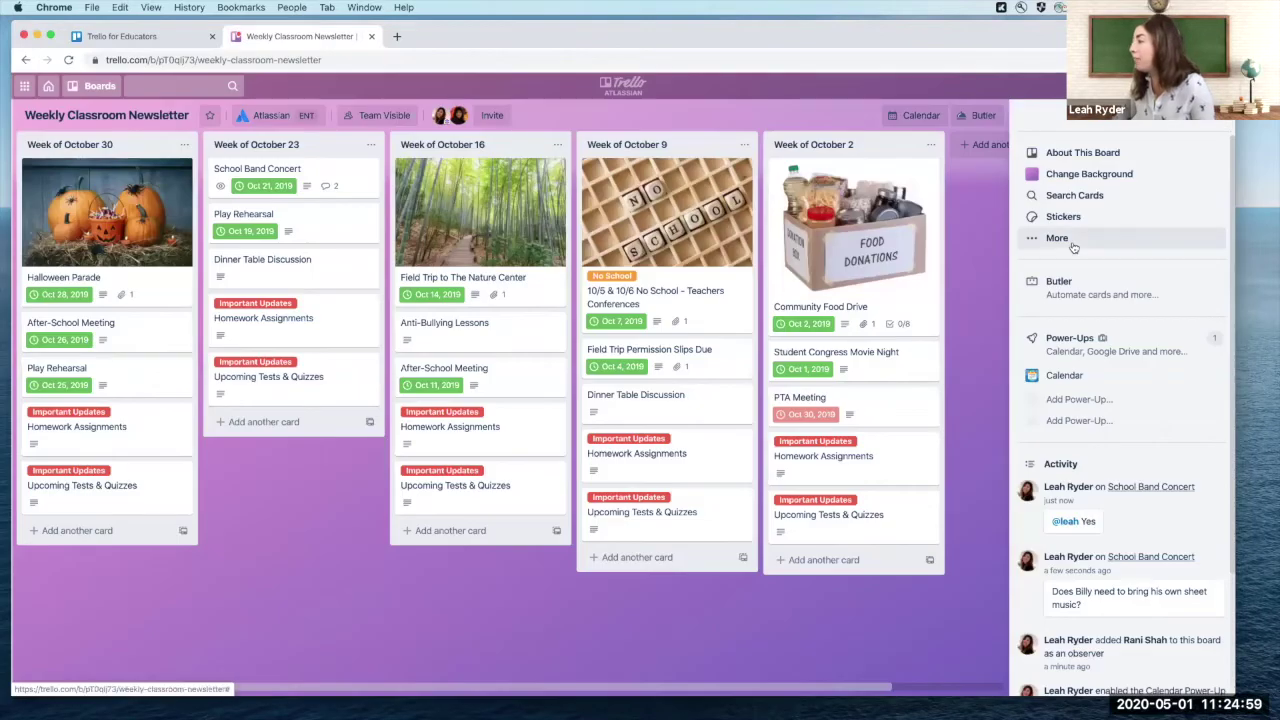
Examine the board's settings for commenting and add/remove permissions, and hide the board menu.
left_click(1073, 246)
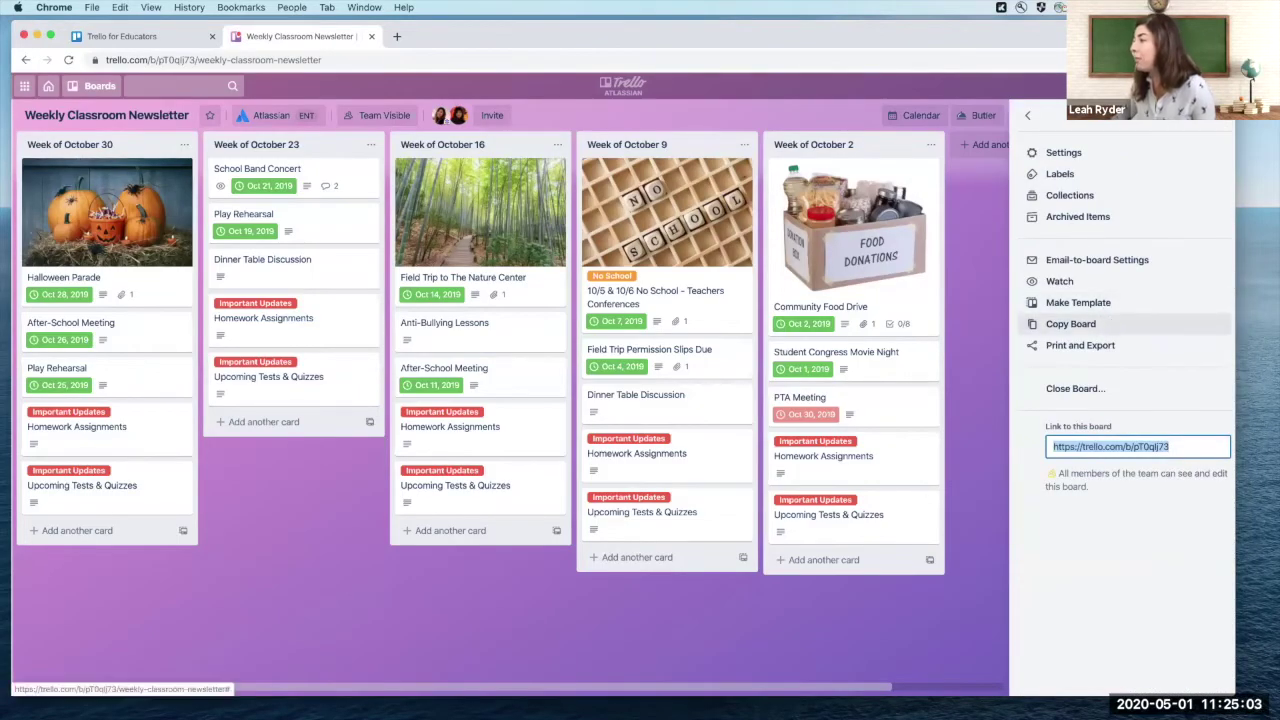
left_click(1054, 156)
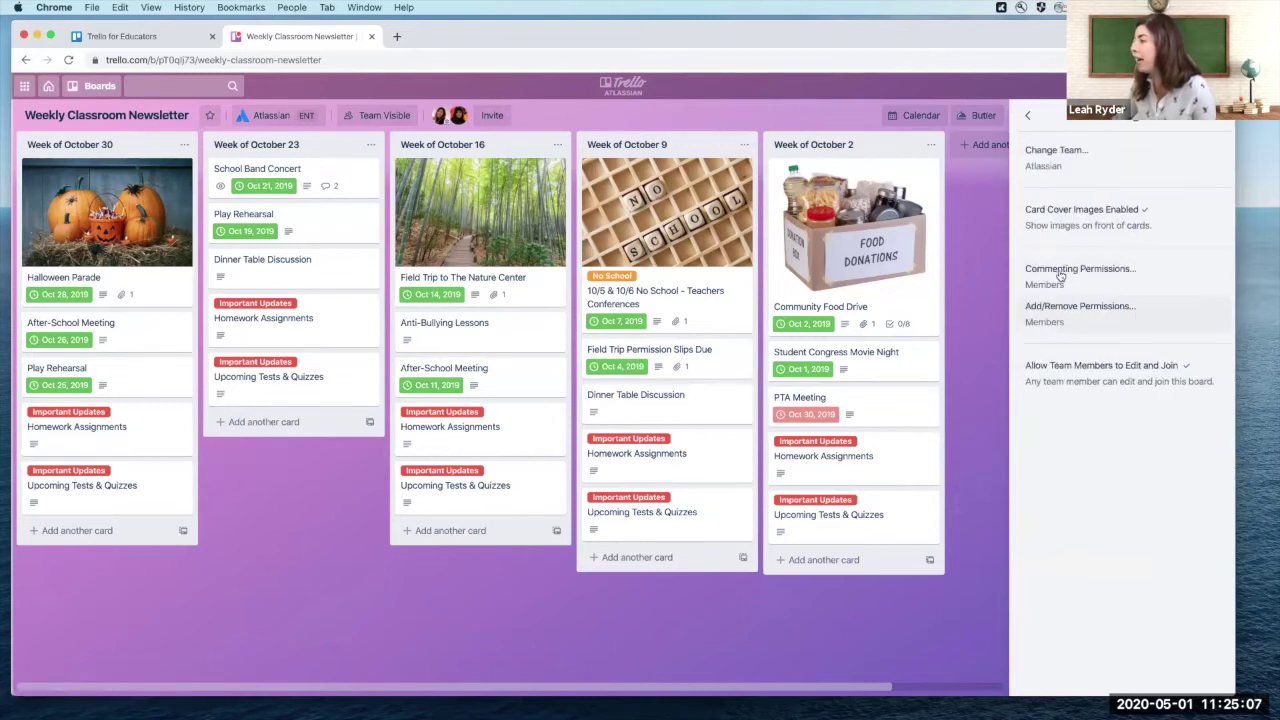
left_click(1224, 119)
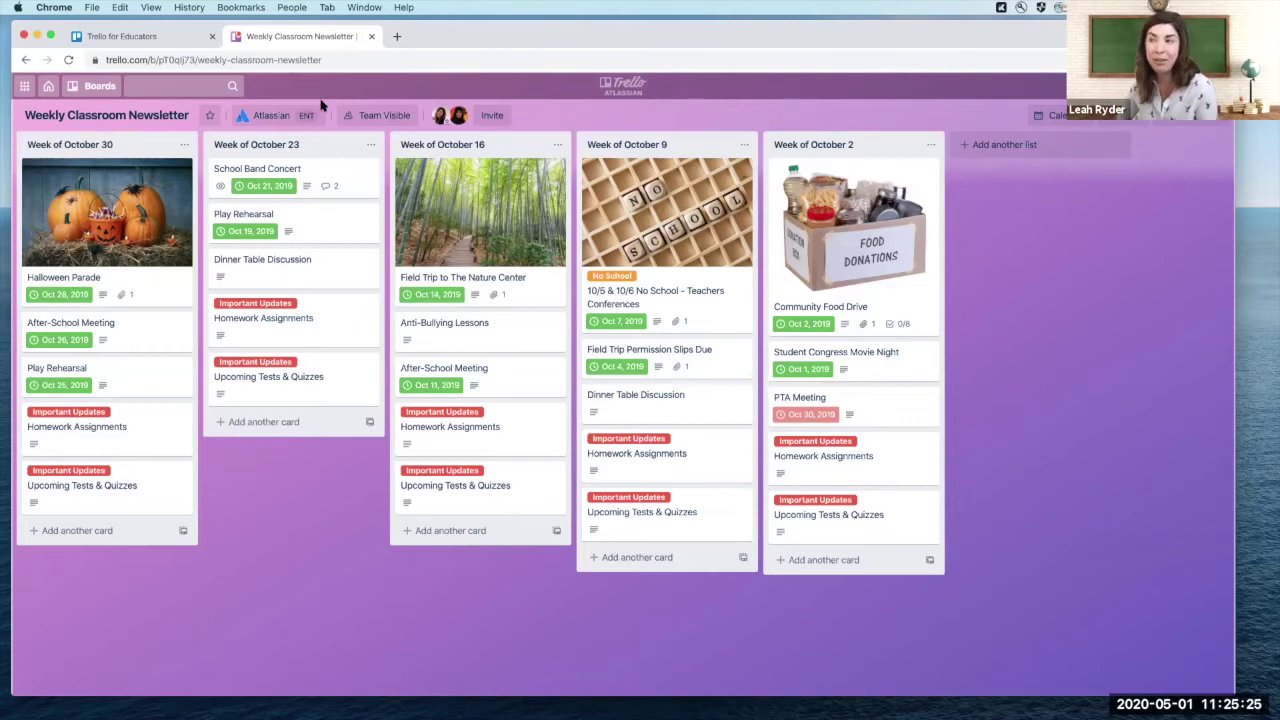
Switch to the slide presentation.
key("super+Tab")
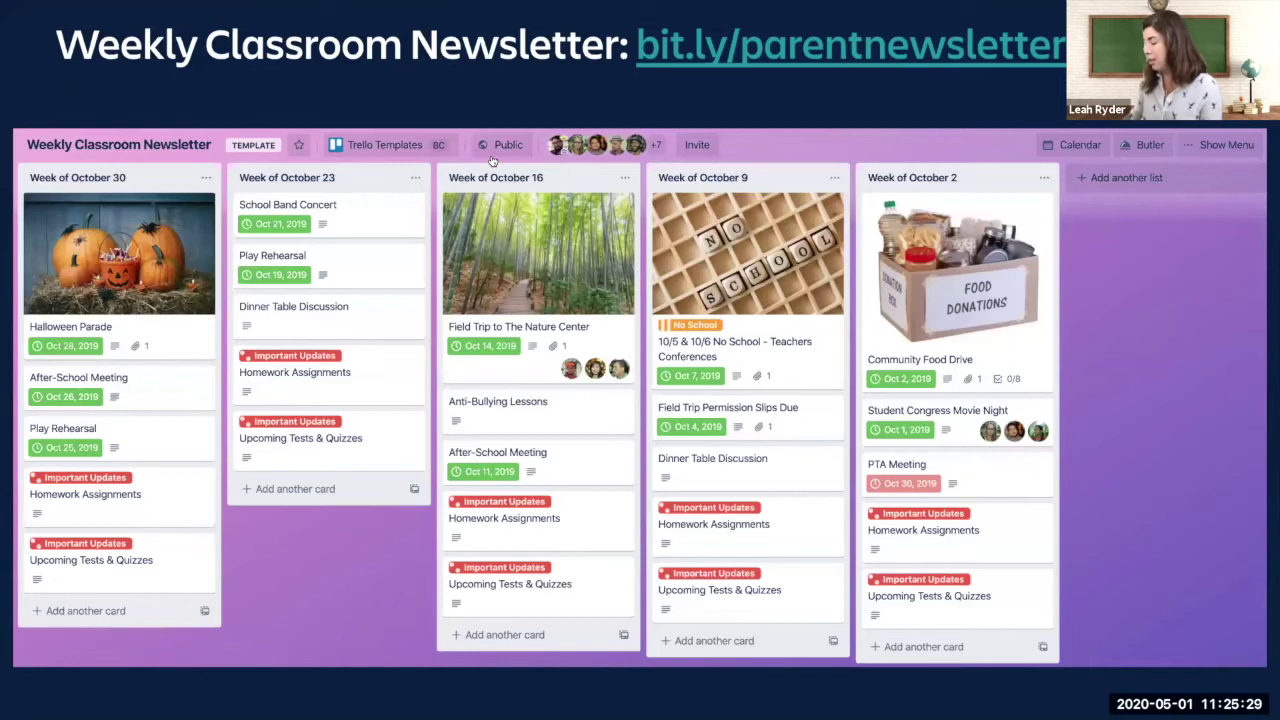
Open the Team Organization Central template from its slide link and view the Growth Marketing team member's card.
key("Right")
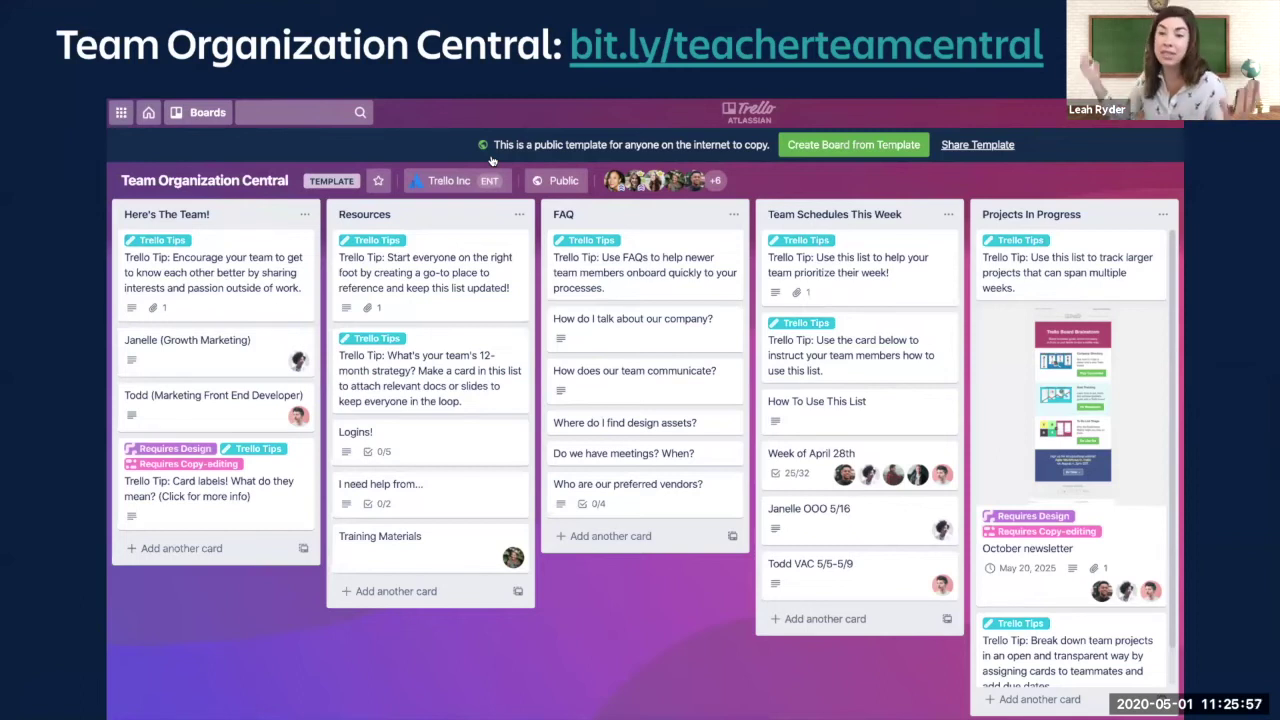
left_click(760, 55)
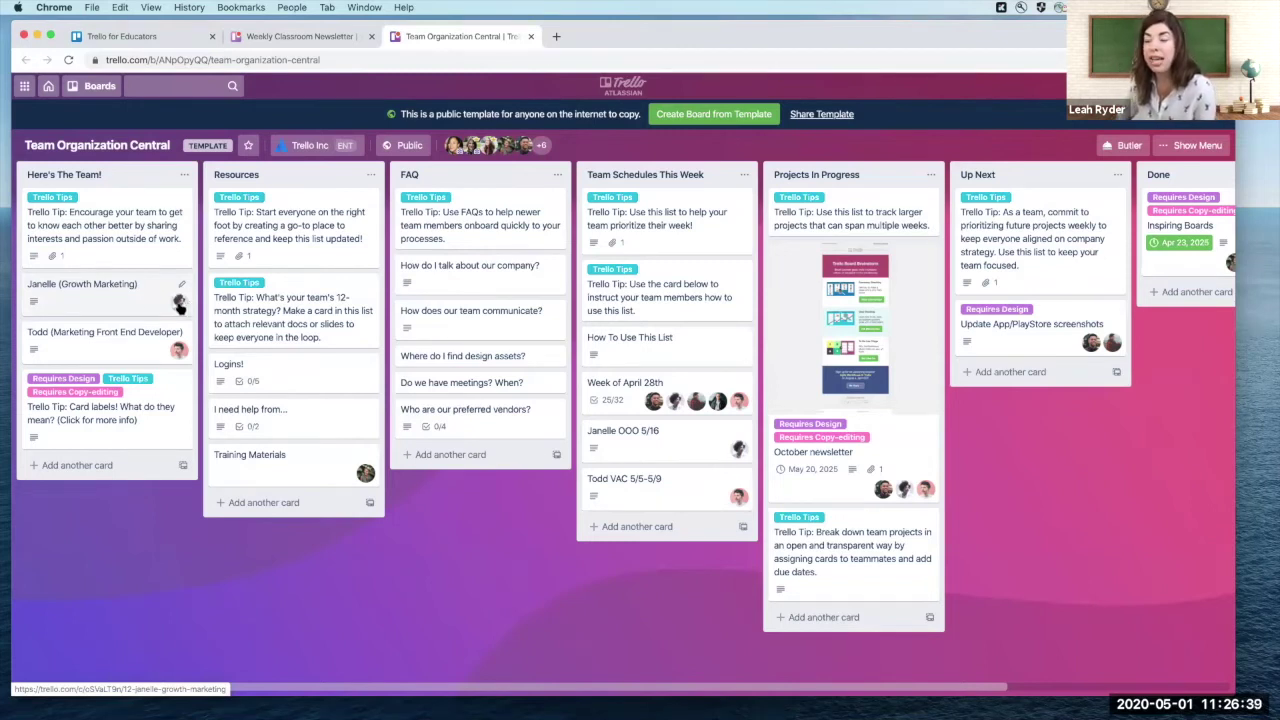
left_click(140, 309)
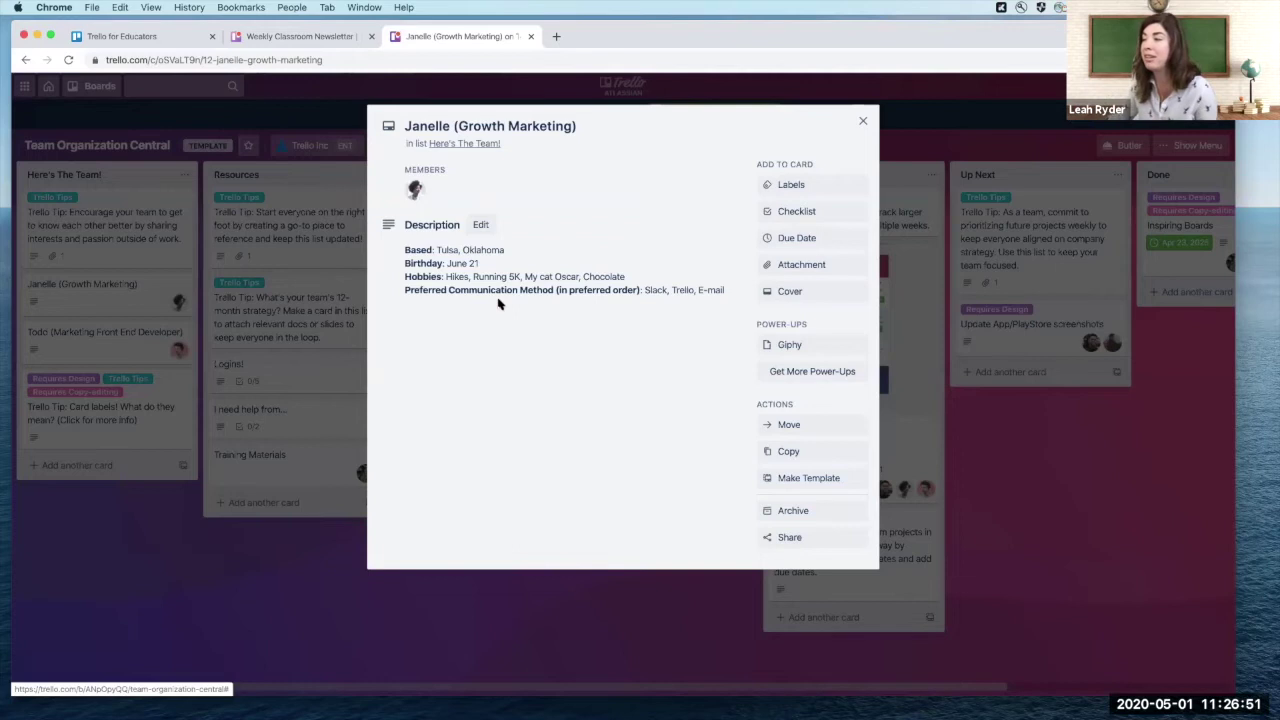
left_click(863, 121)
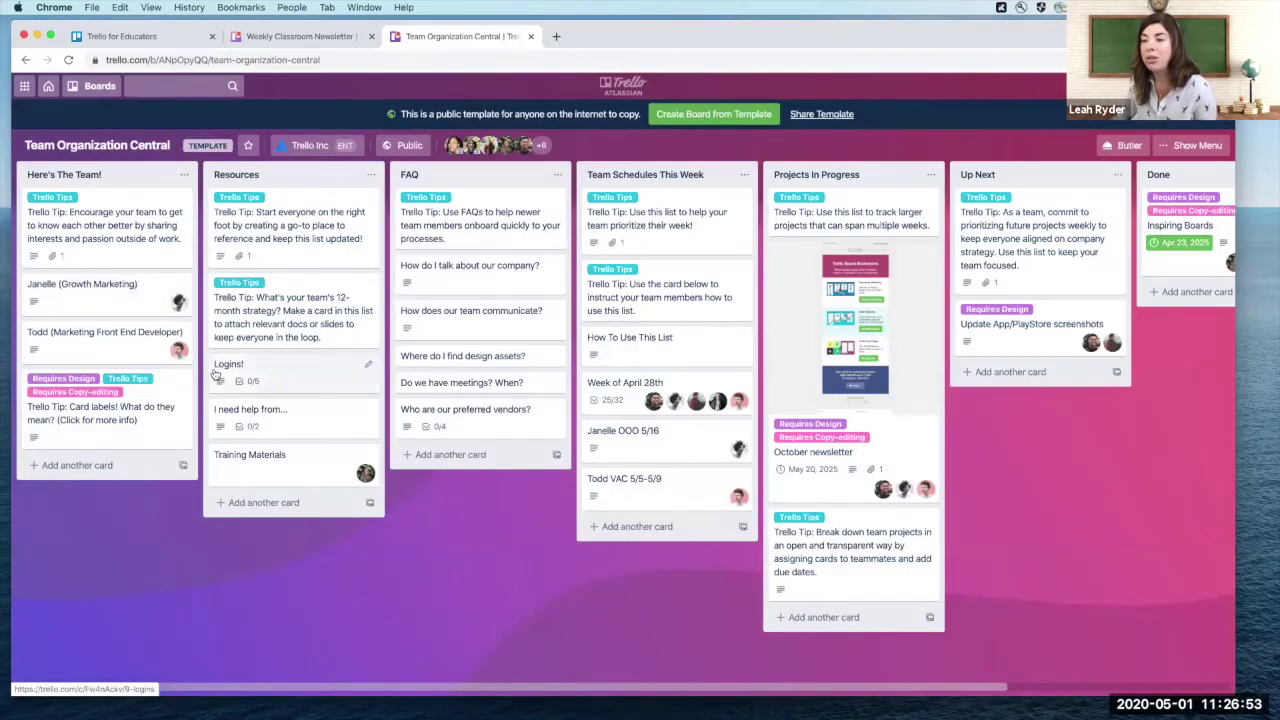
Try to add a card with a team member's name and "(Social Media Manager)" to the template's Here's The Team! list.
key("n")
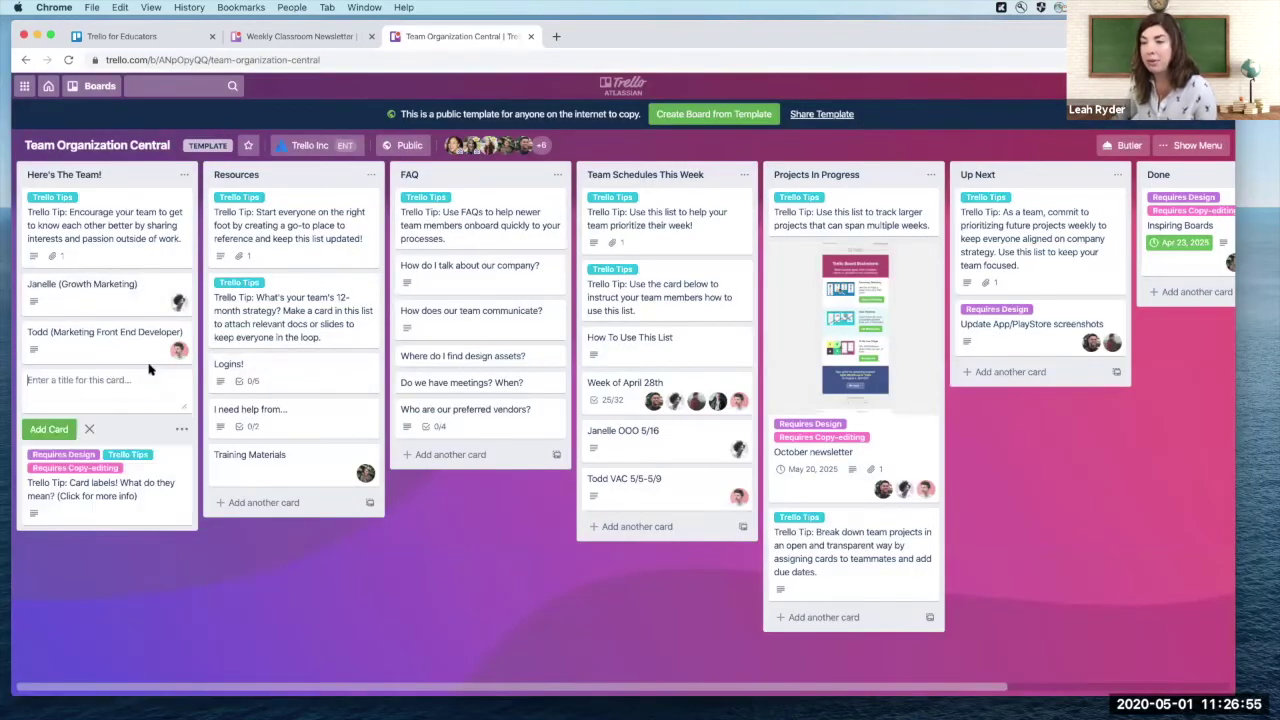
type("Rani (Social Media")
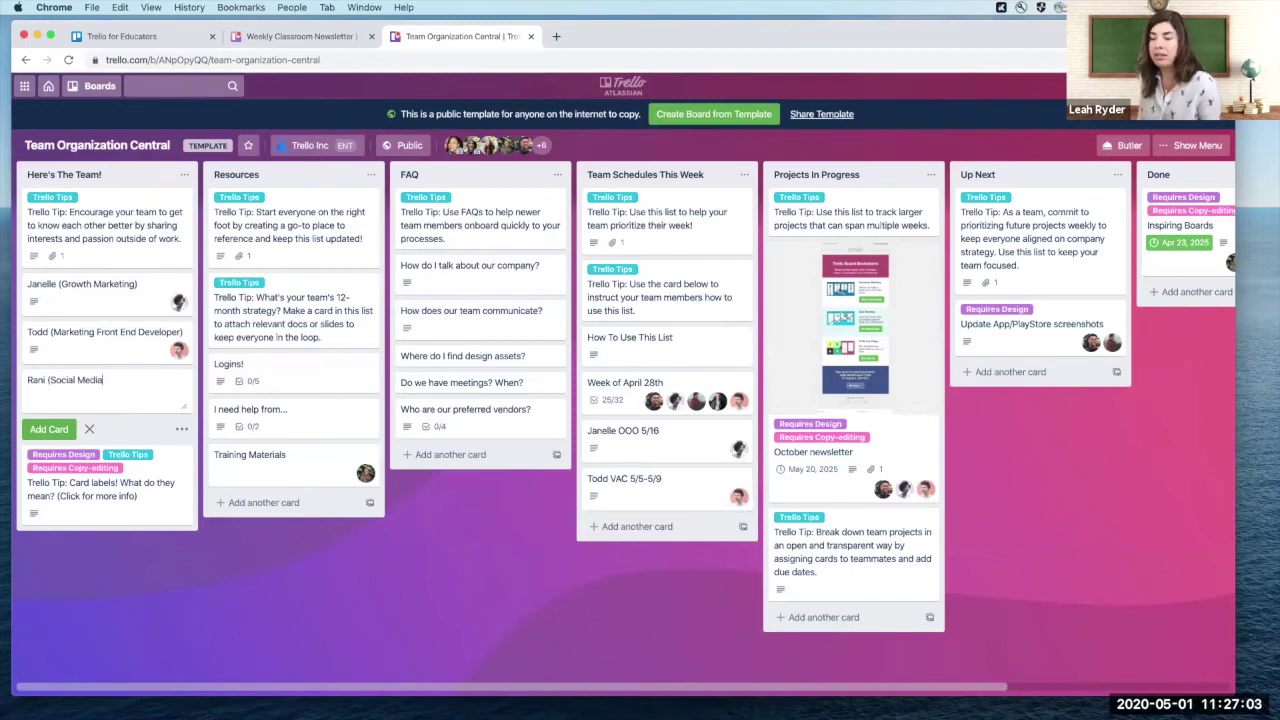
type(" Manager)")
key("Return")
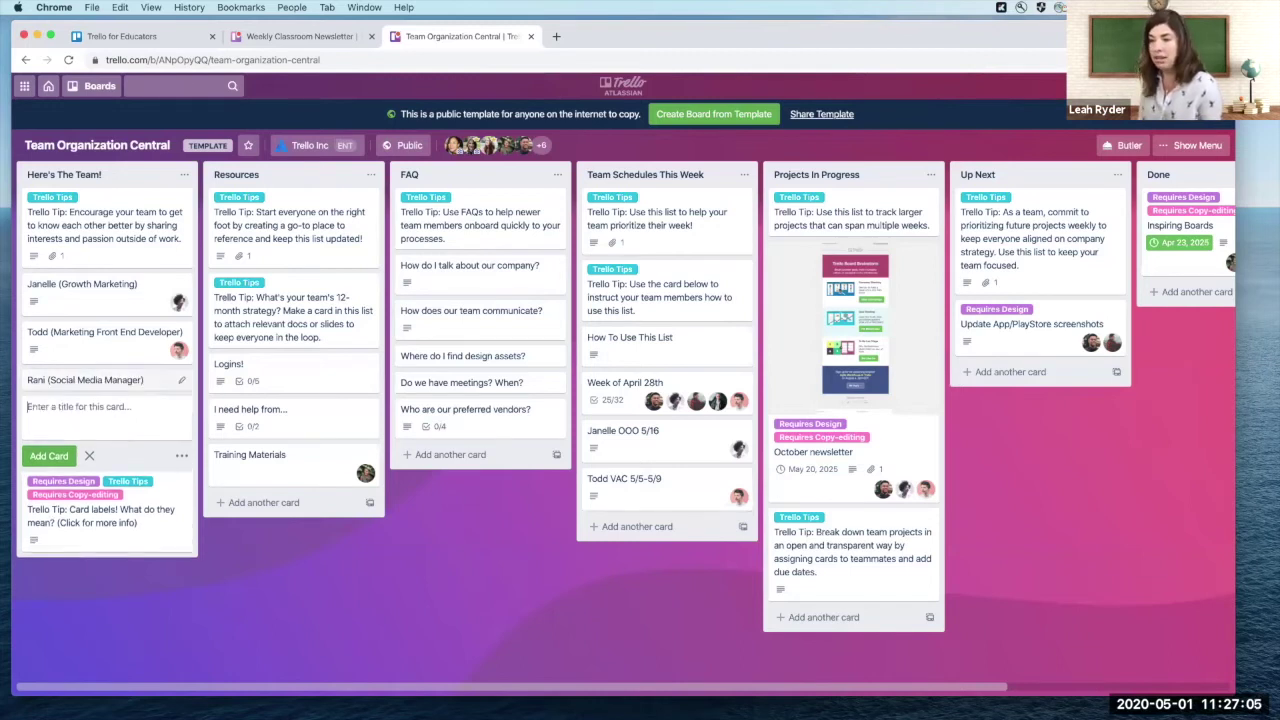
left_click(90, 427)
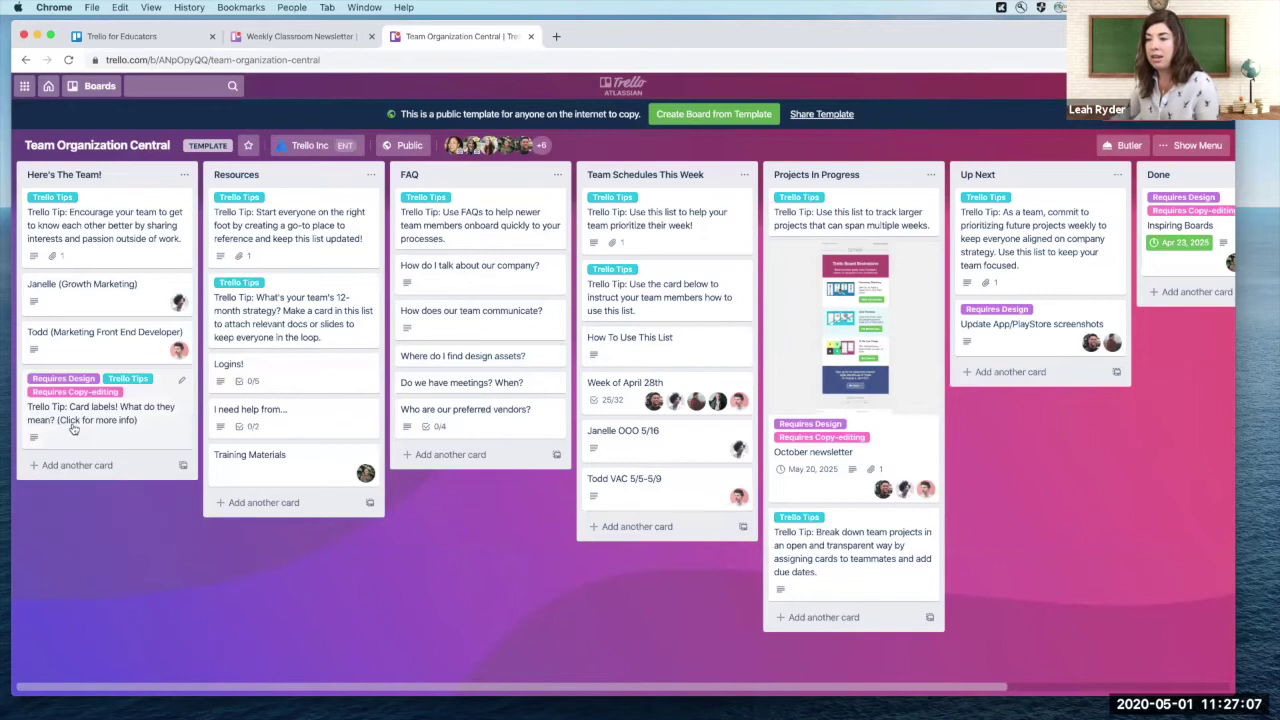
Create a Team Organization Central board from the template for the Trello Marketing Team, keeping cards and template cards.
left_click(738, 122)
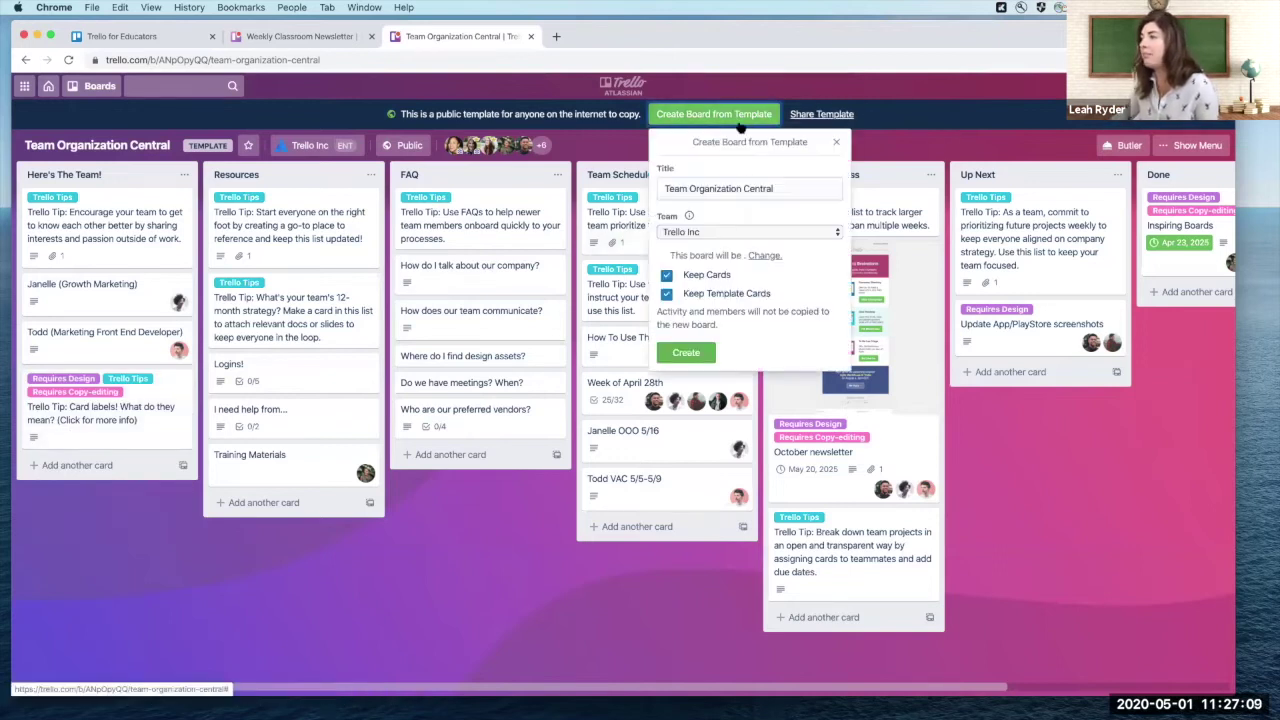
left_click(698, 235)
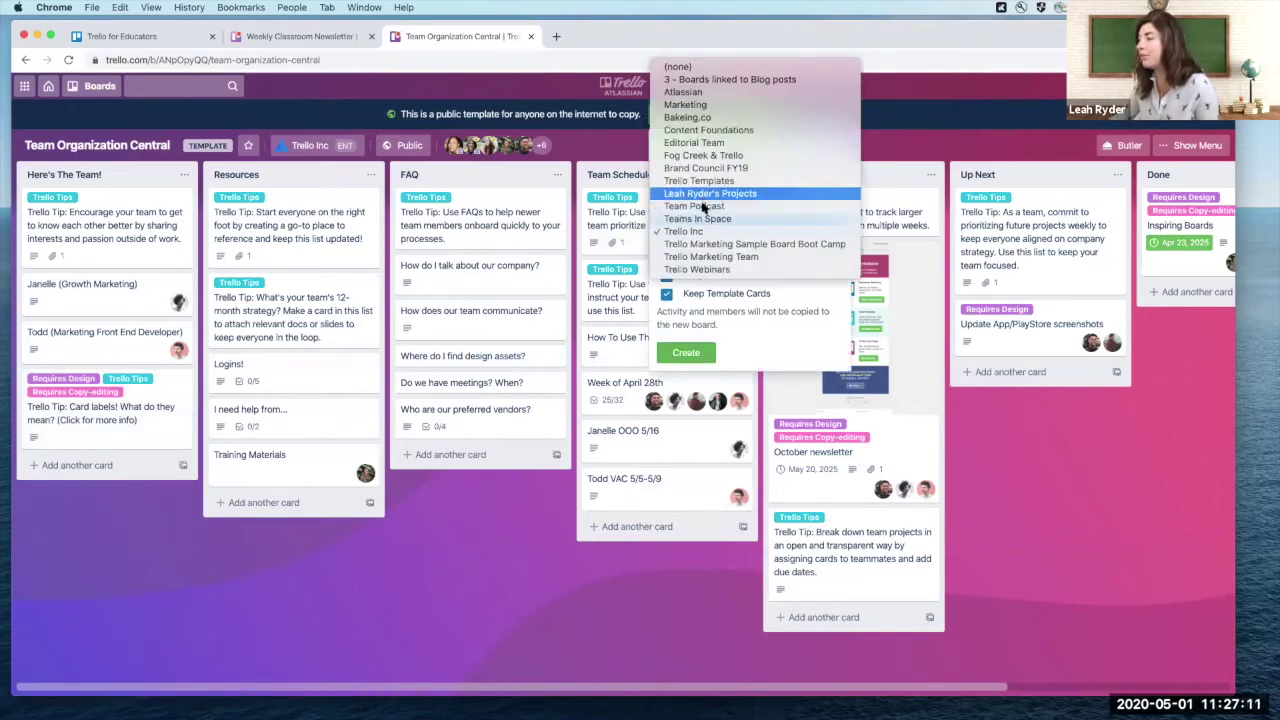
left_click(702, 258)
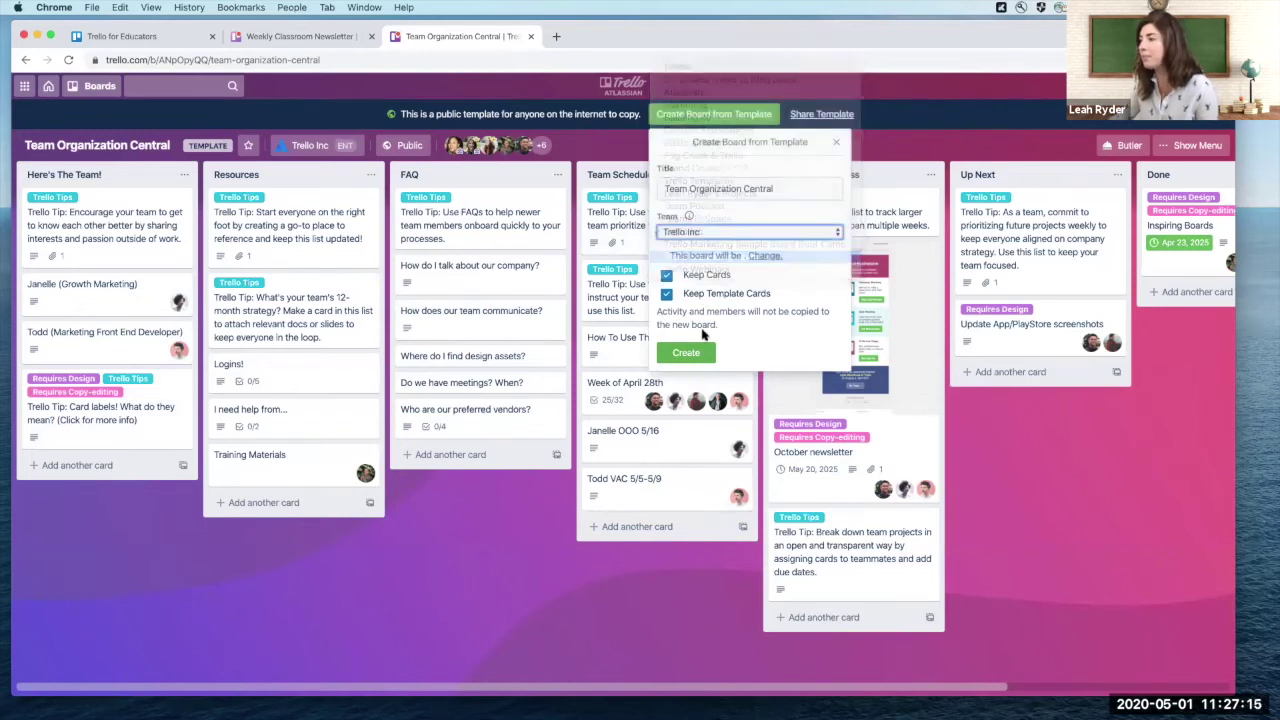
left_click(550, 245)
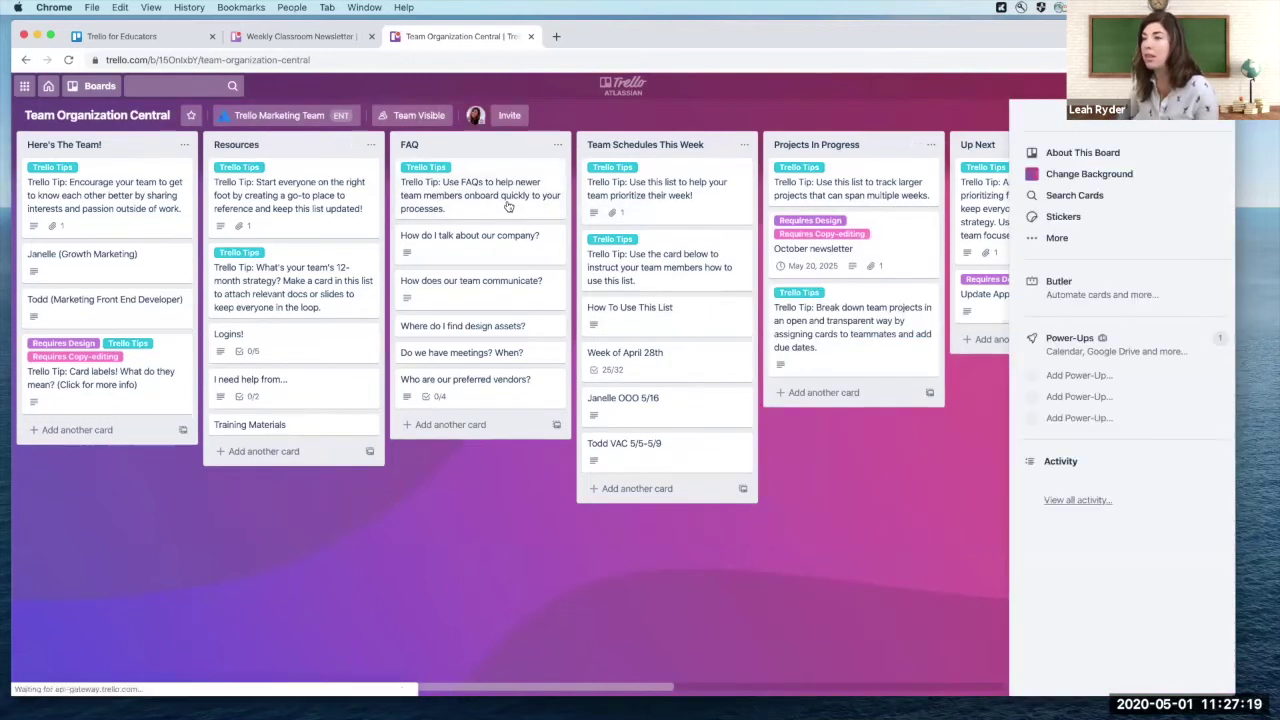
Add a card with the team member's first name and "(Social Media Manager)" to the new board's Here's The Team! list.
type("n")
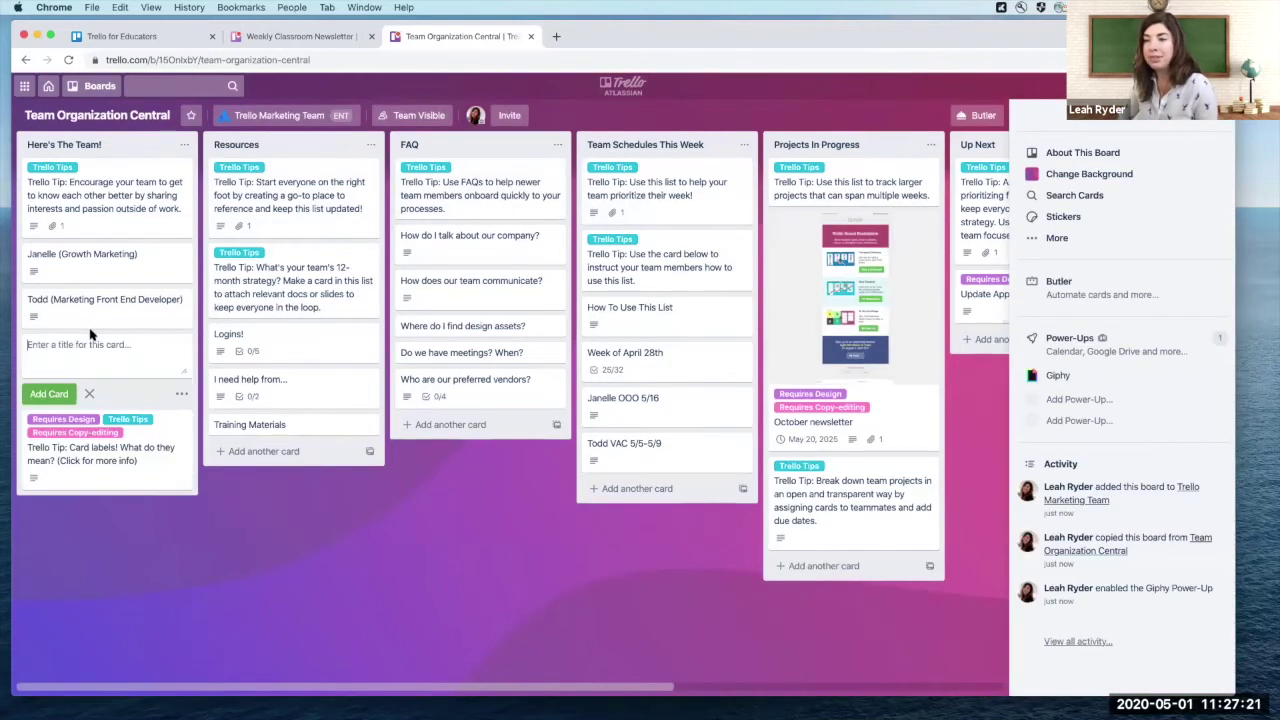
type("Rani (so")
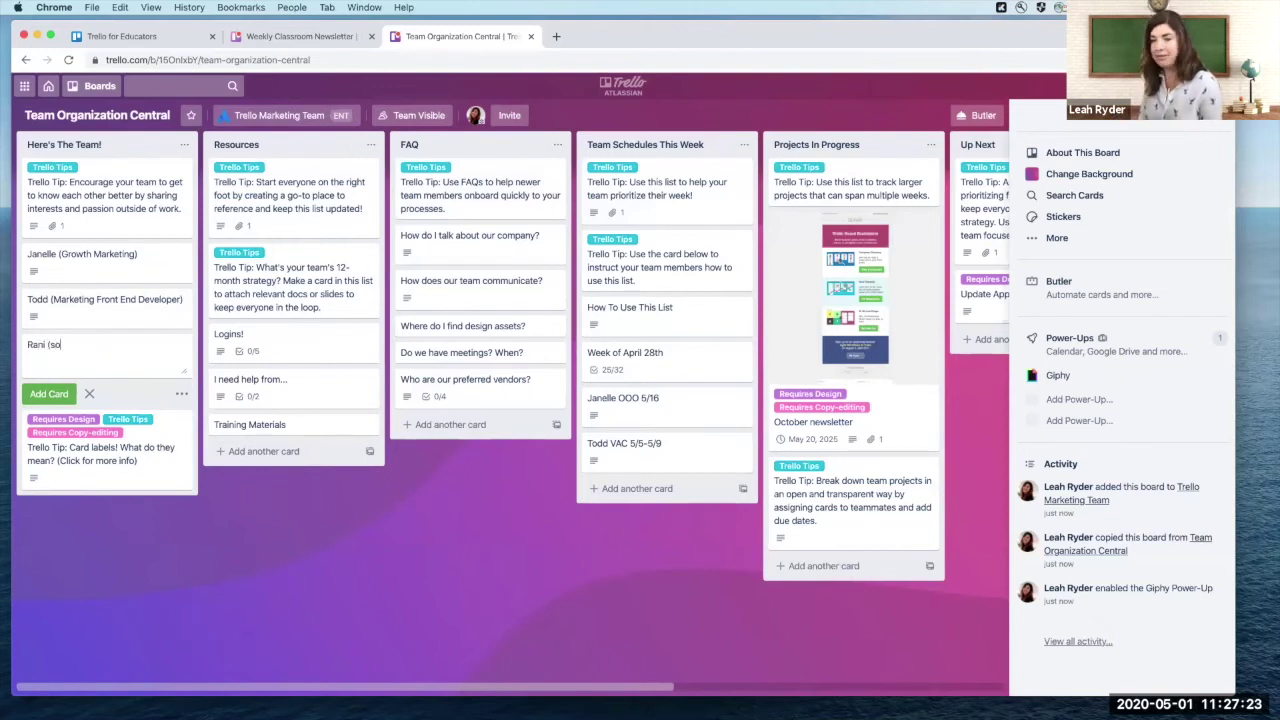
type("cial Media Manager)")
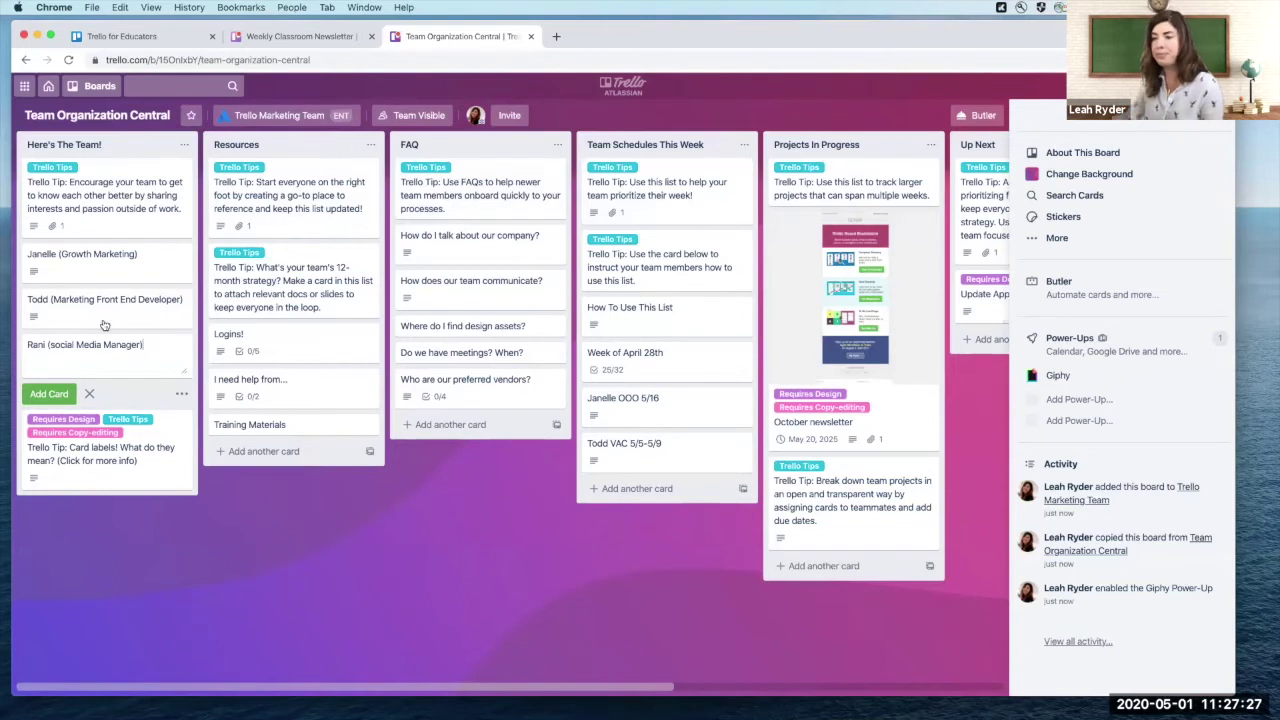
key("Return")
Assign the matching team member to the Social Media Manager card and close the card.
left_click(57, 346)
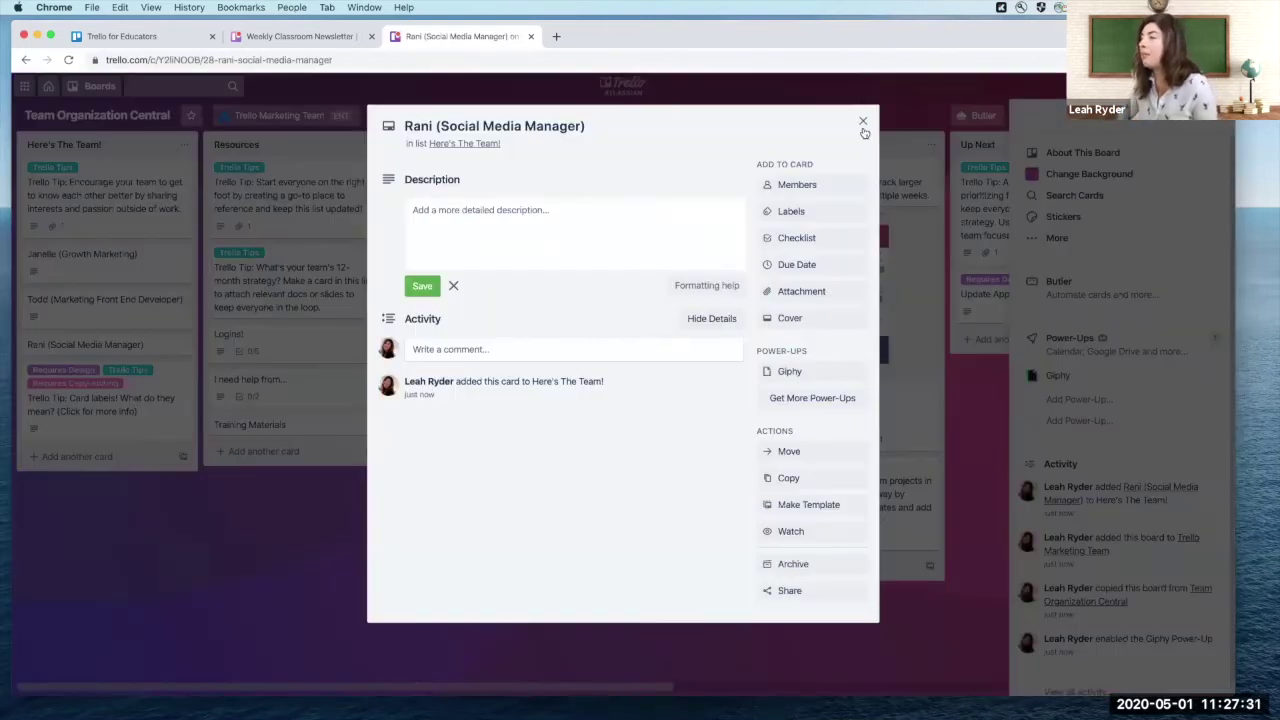
left_click(802, 185)
type("rani")
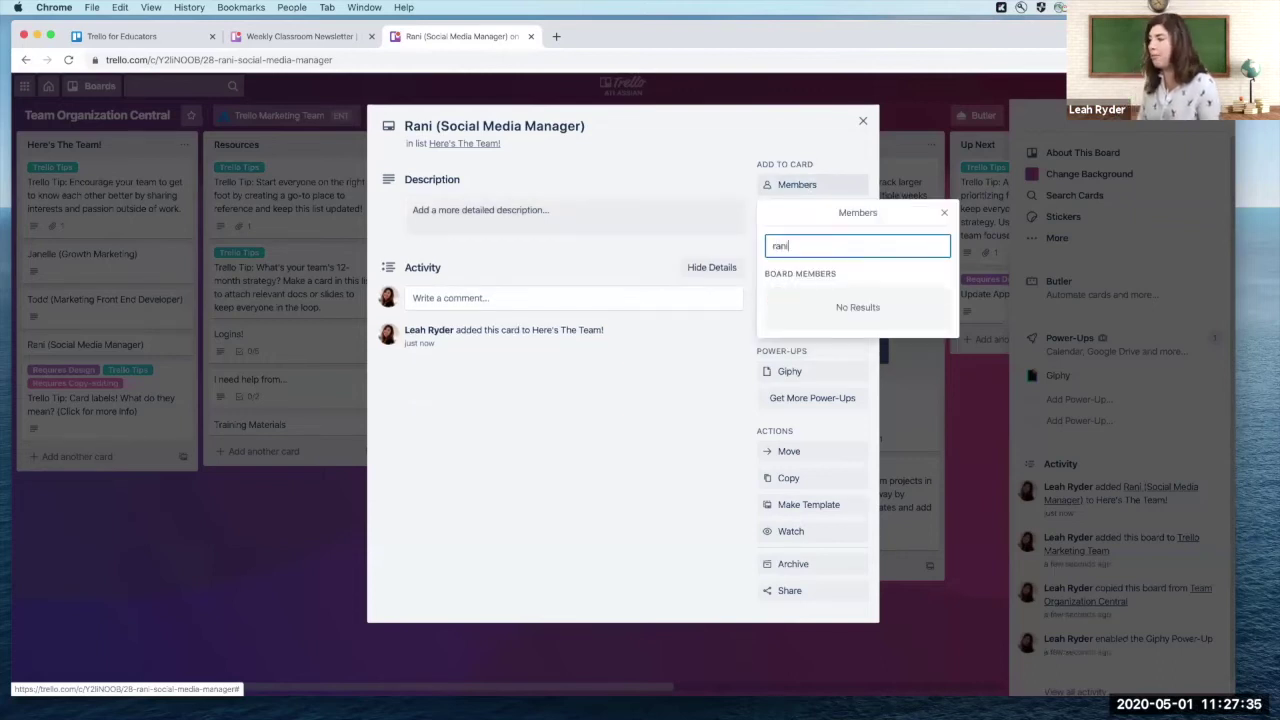
left_click(825, 369)
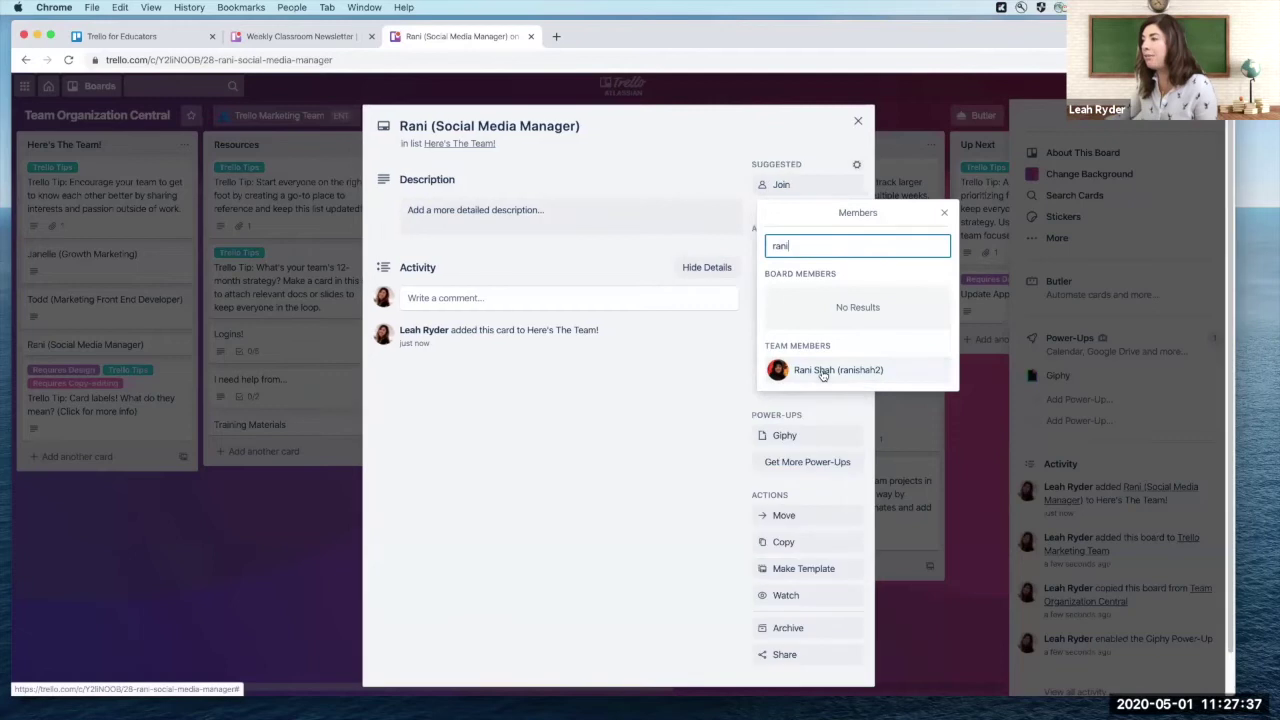
left_click(945, 216)
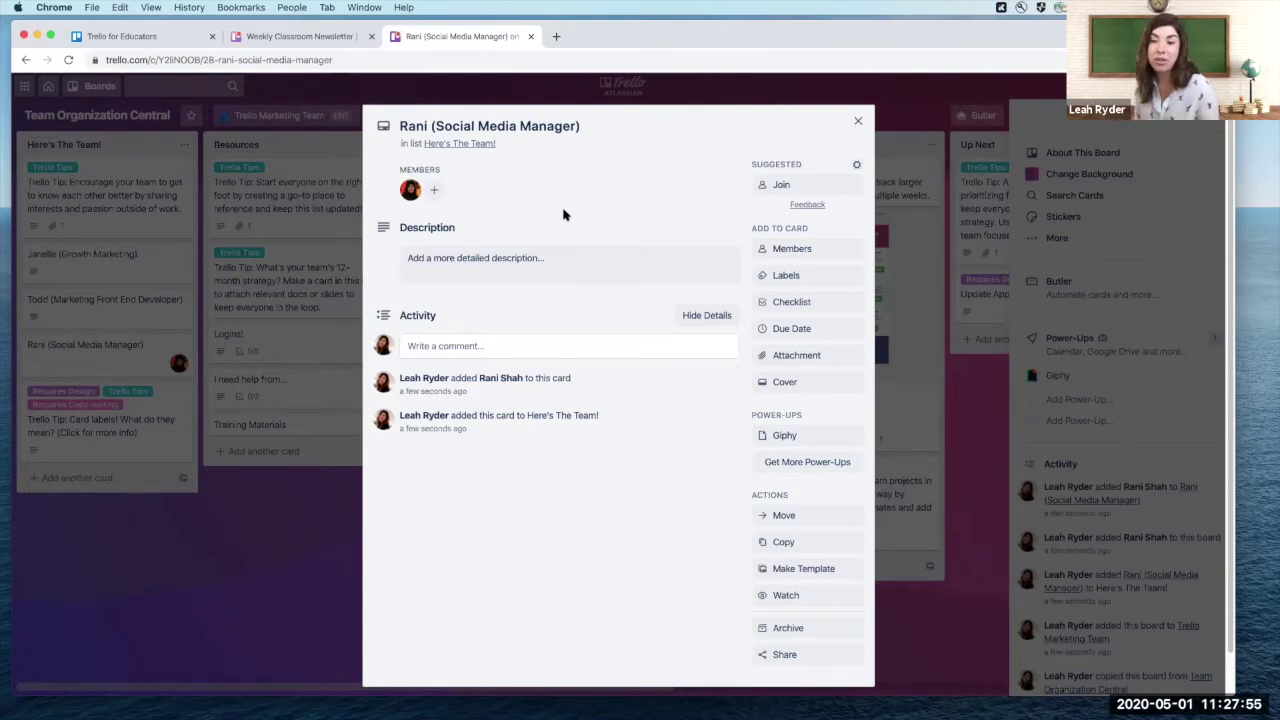
left_click(858, 121)
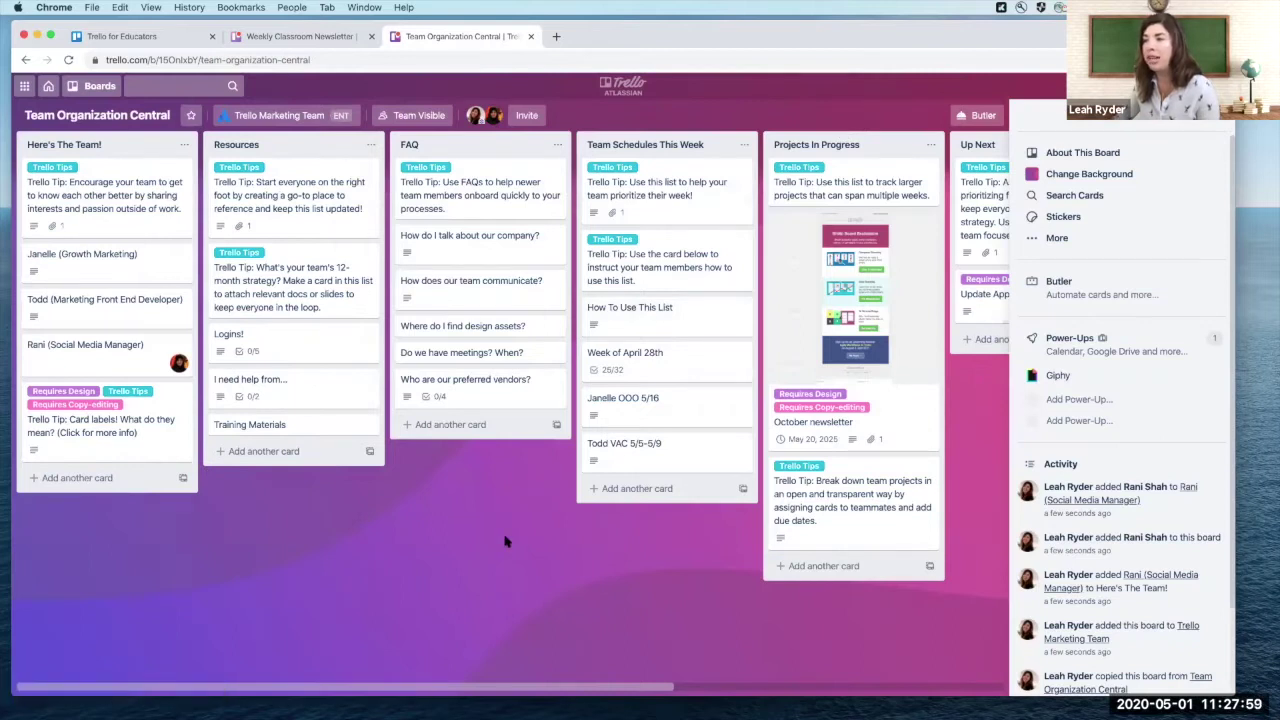
Examine each team member's checklist on the Week of April 28th card in Team Schedules This Week.
left_click_drag(505, 541, 450, 538)
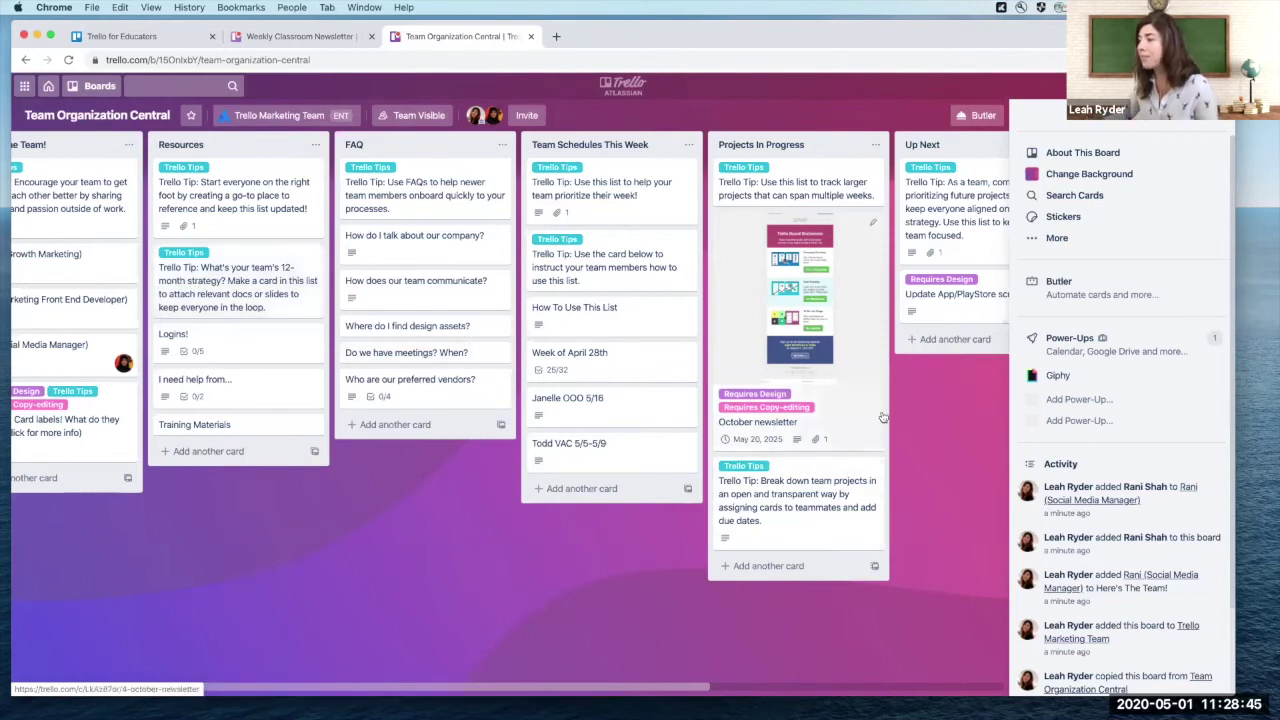
left_click_drag(966, 429, 854, 437)
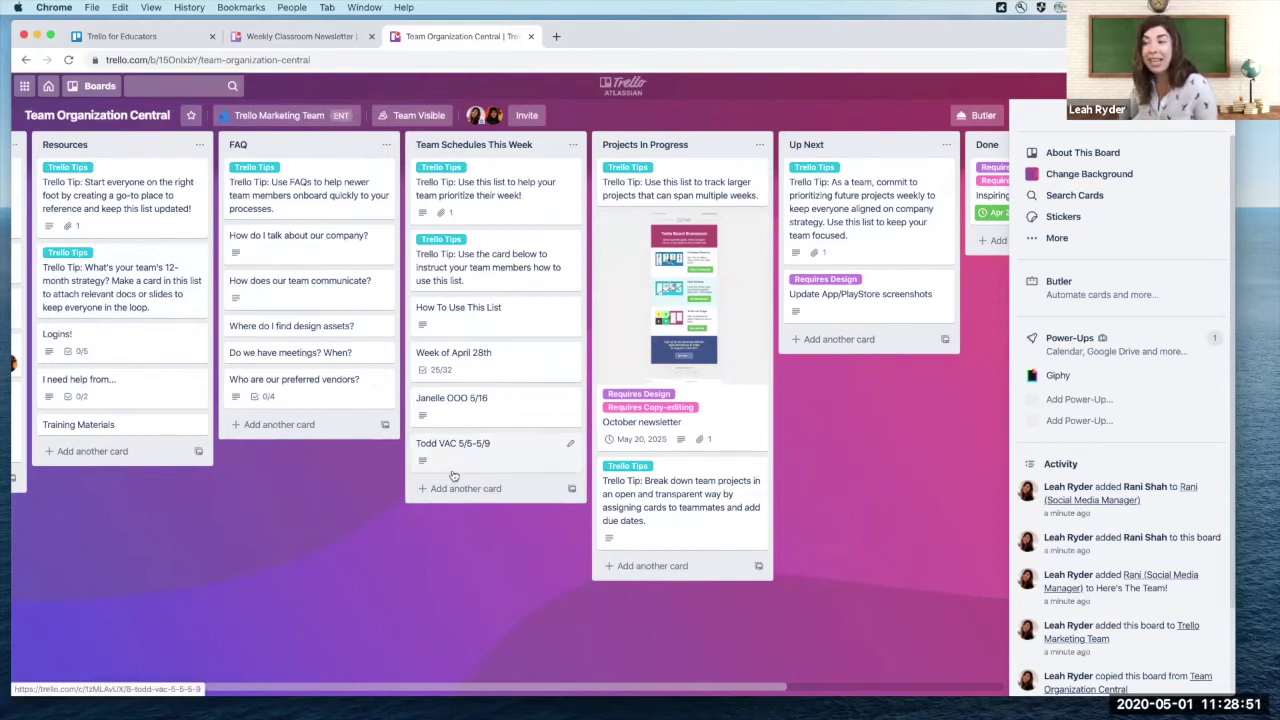
left_click(490, 375)
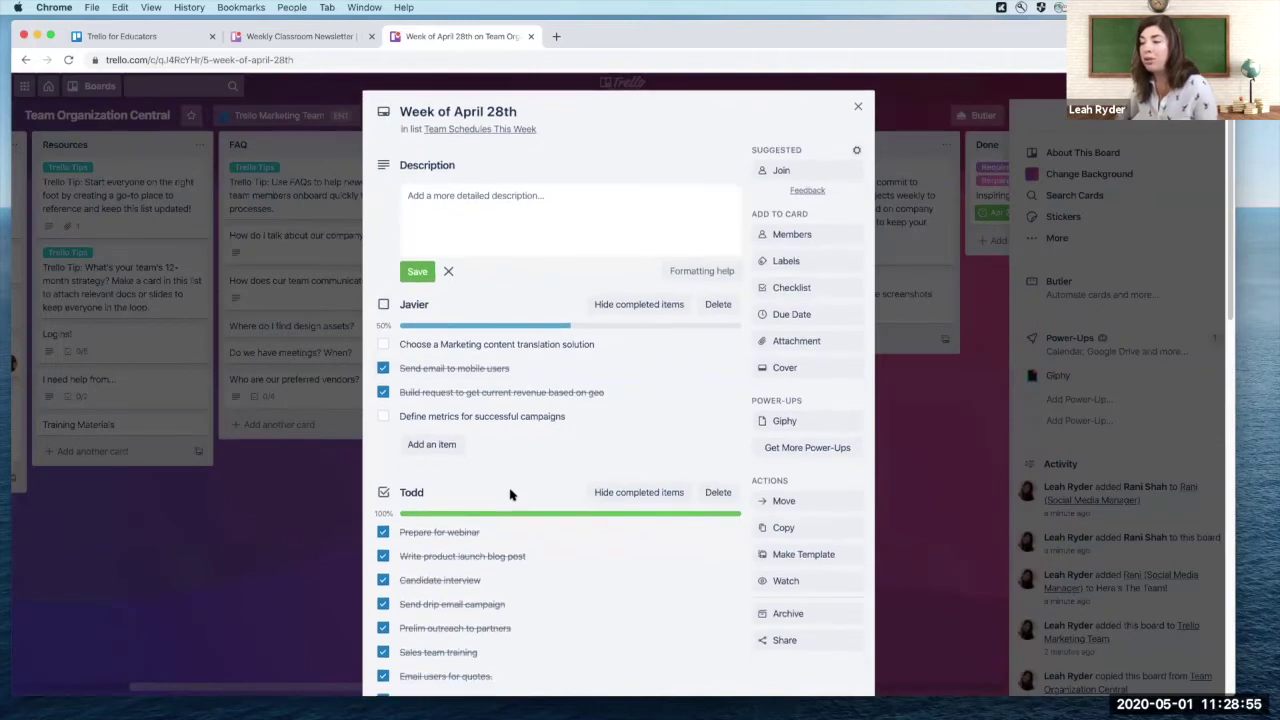
scroll(510, 494, "down", 5)
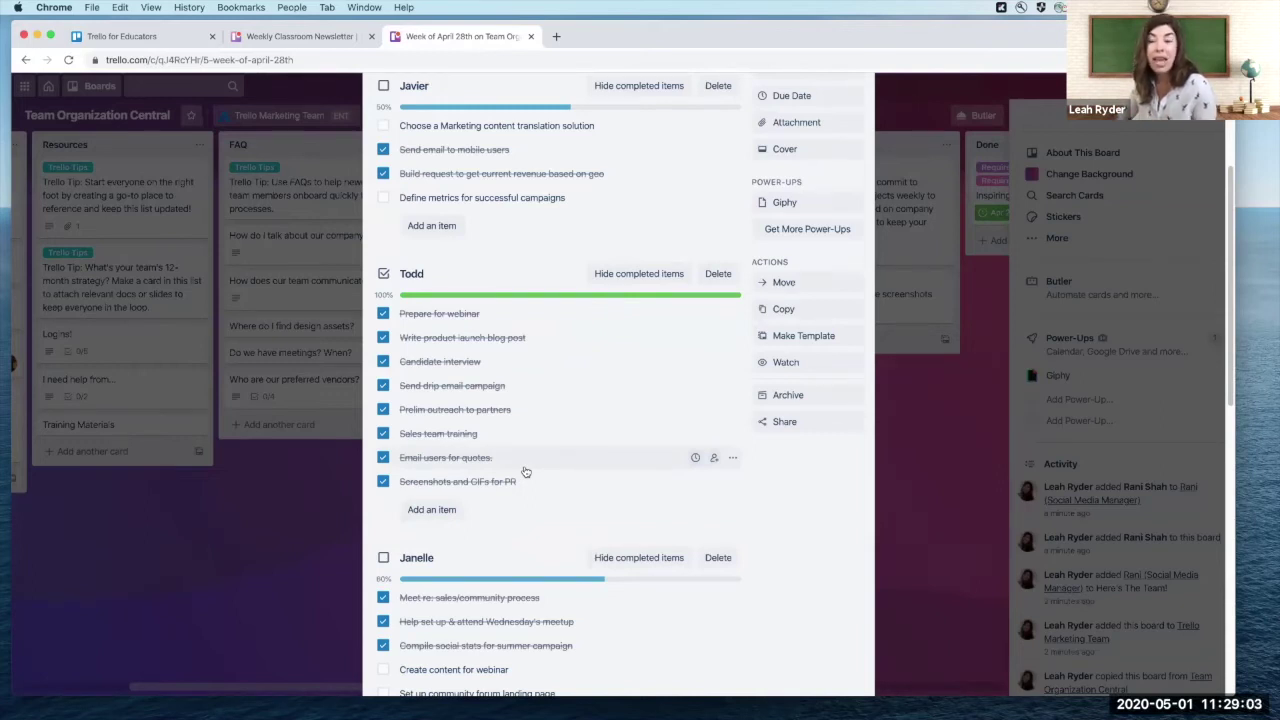
left_click(255, 484)
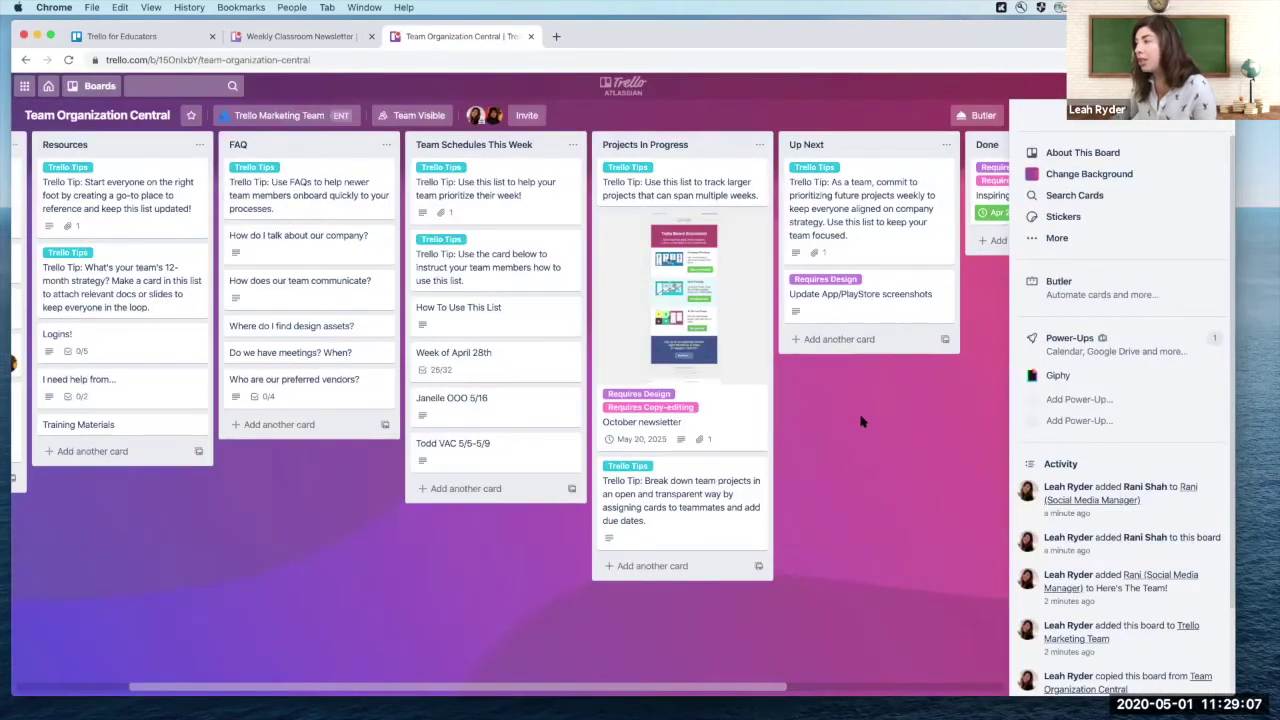
Add a card titled "Grade 6" followed by the teacher's name to the Projects In Progress list.
scroll(726, 397, "right", 4)
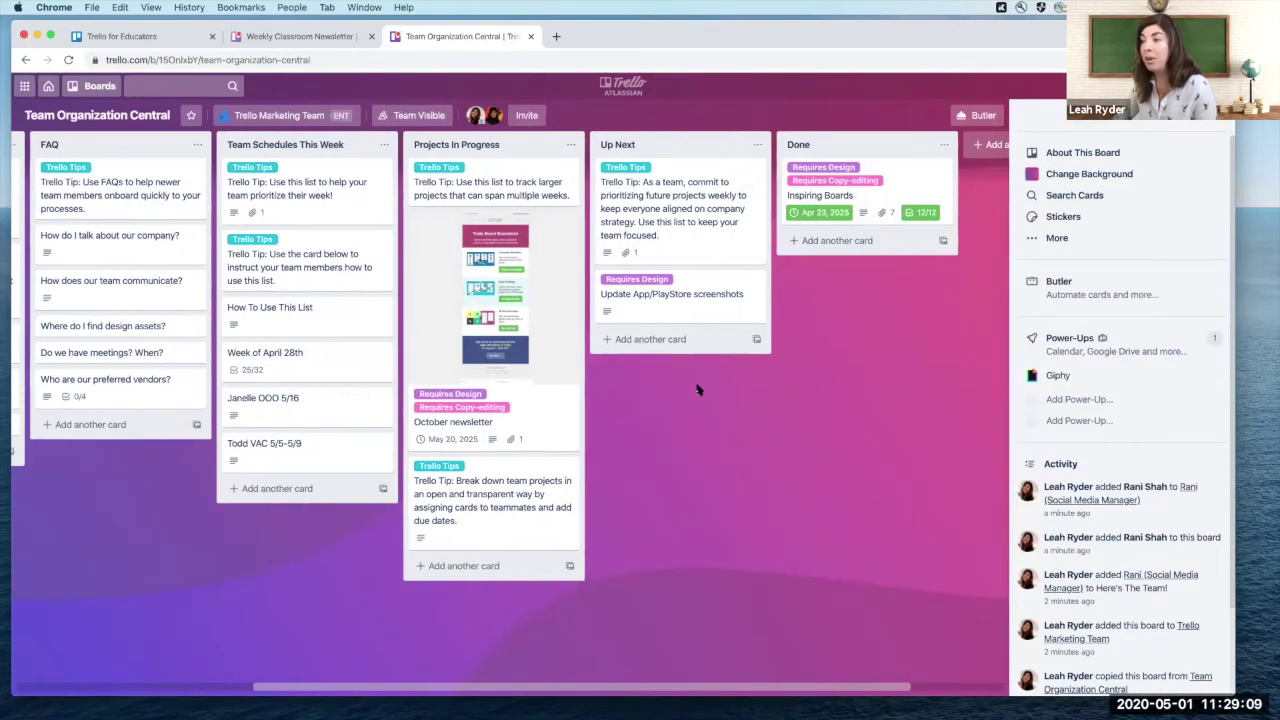
left_click(450, 566)
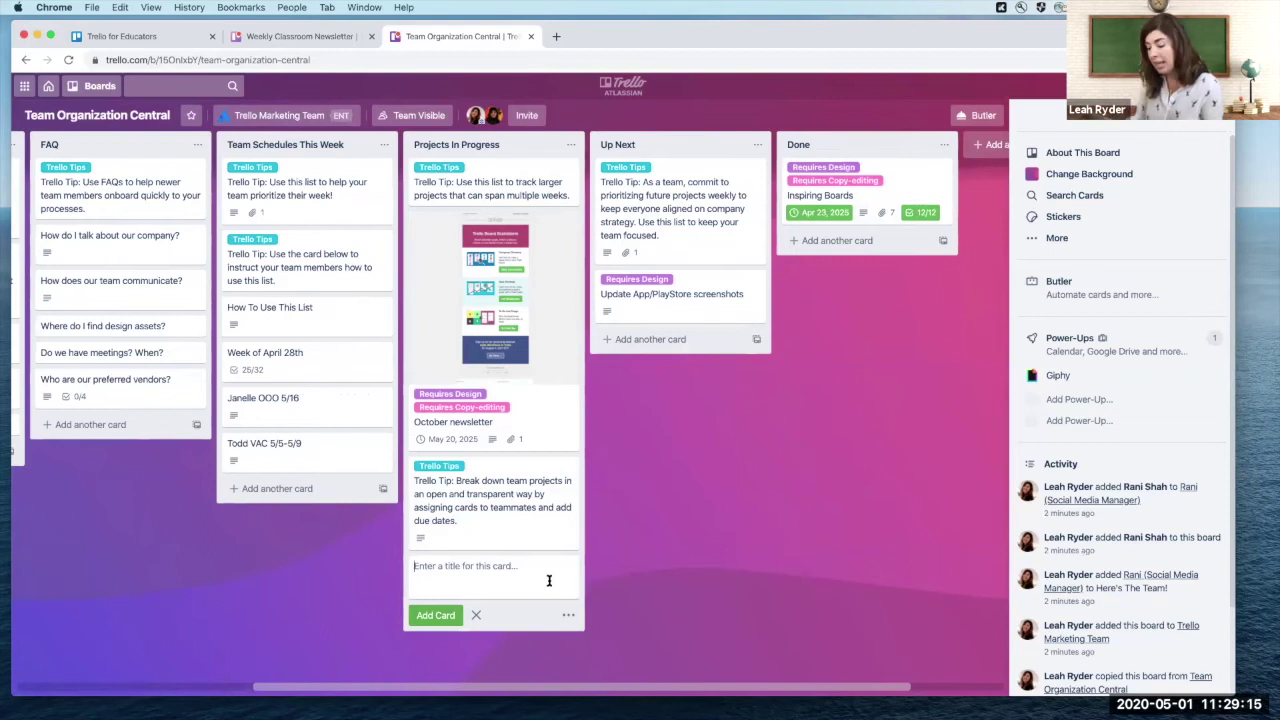
type("Grad")
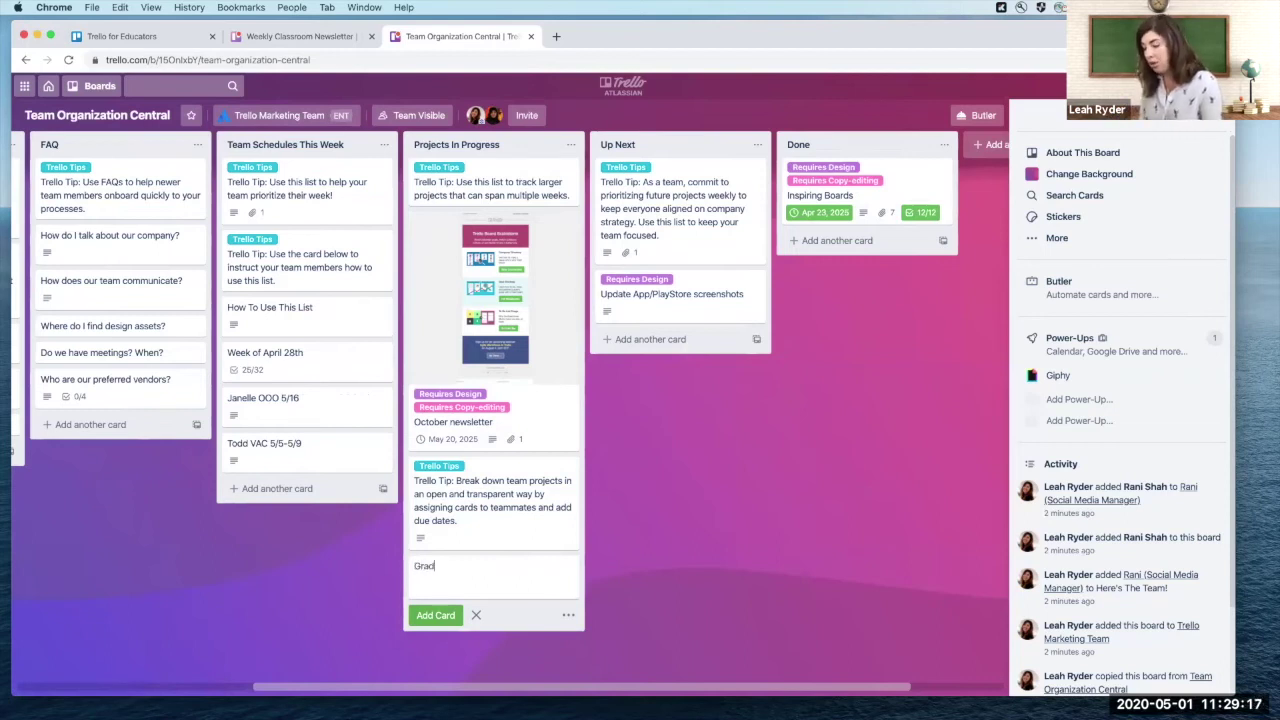
type("e 6, Mme")
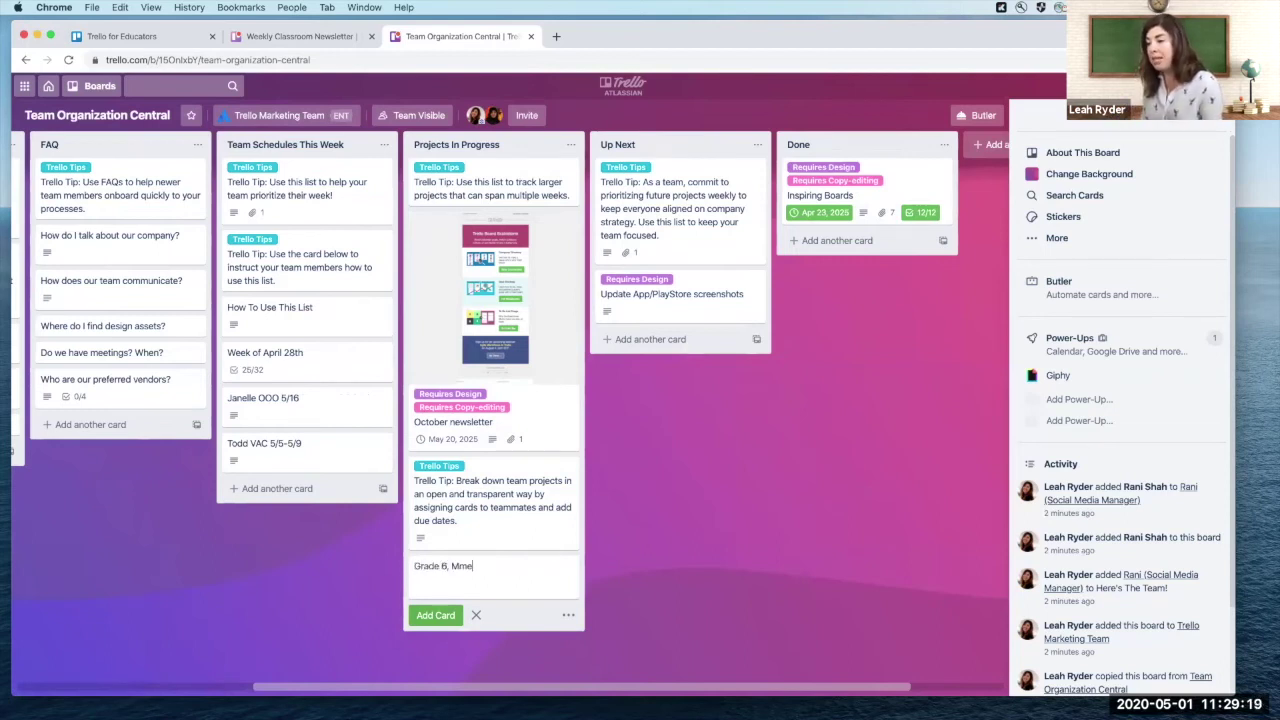
type(". Kell")
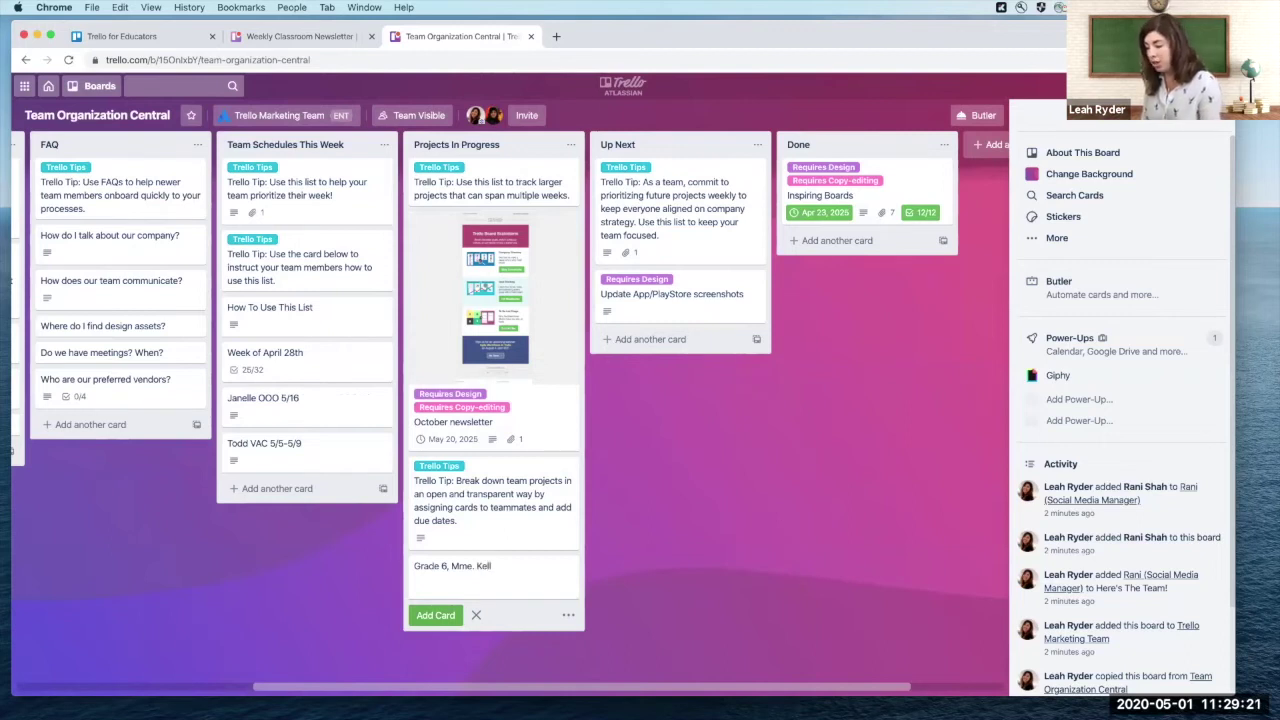
type("y")
key("Return")
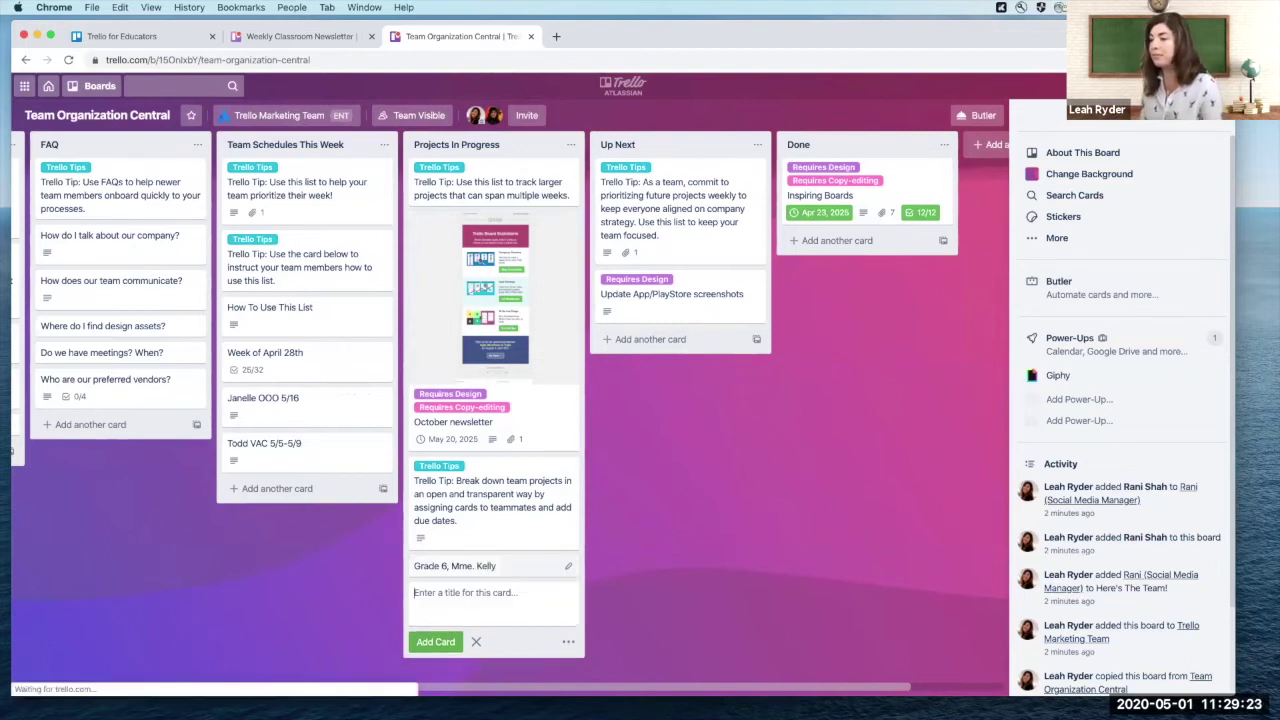
Attach the Weekly Classroom Newsletter board's link to the new Grade 6 card as a Trello attachment.
left_click(516, 566)
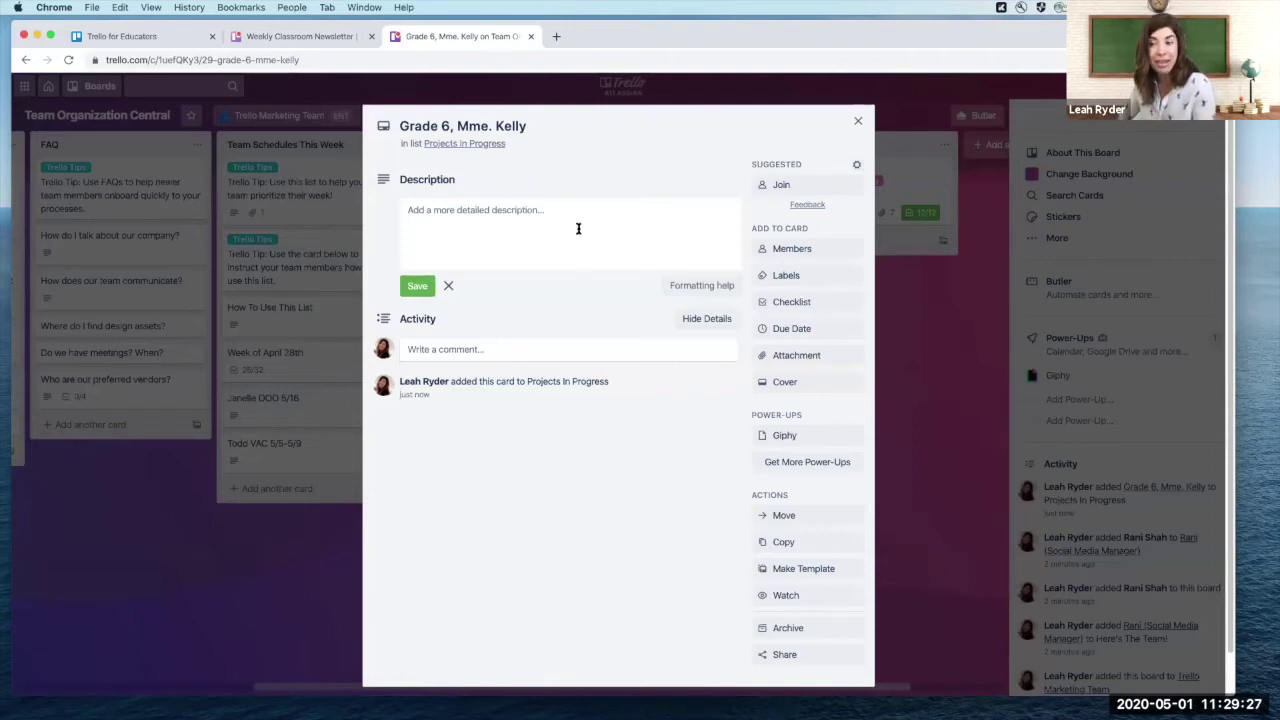
left_click(296, 37)
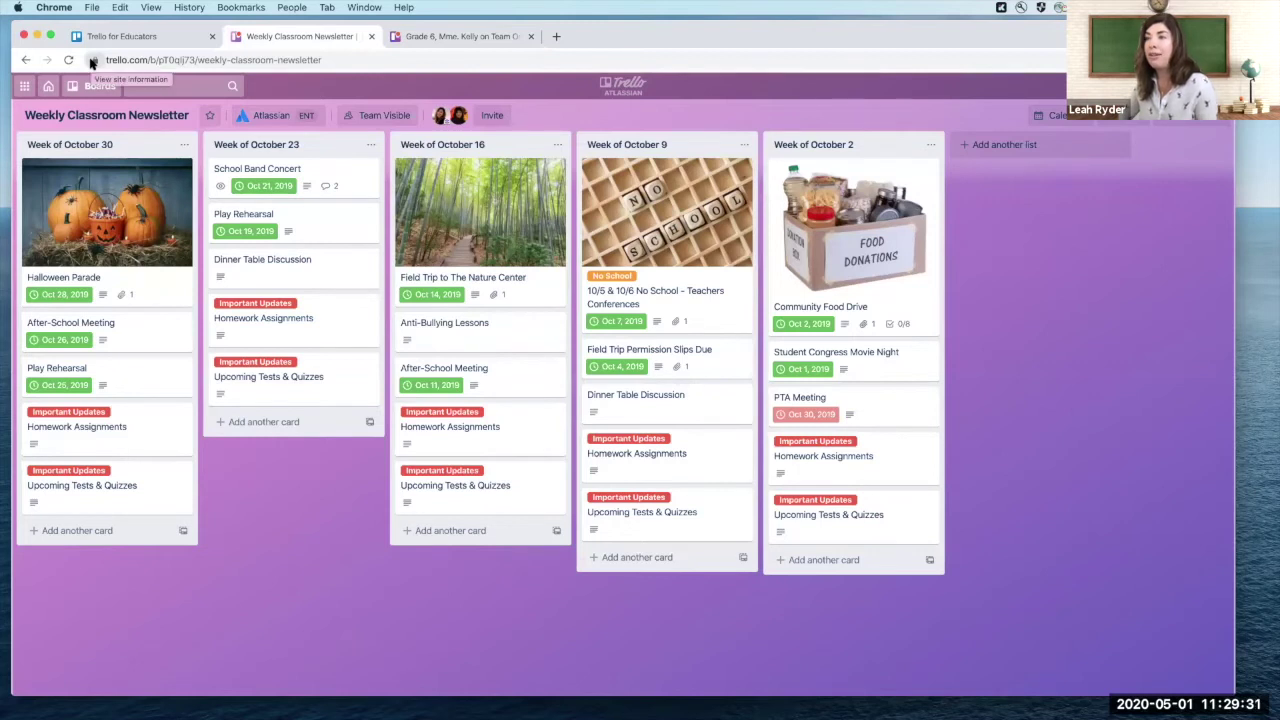
left_click_drag(93, 62, 541, 262)
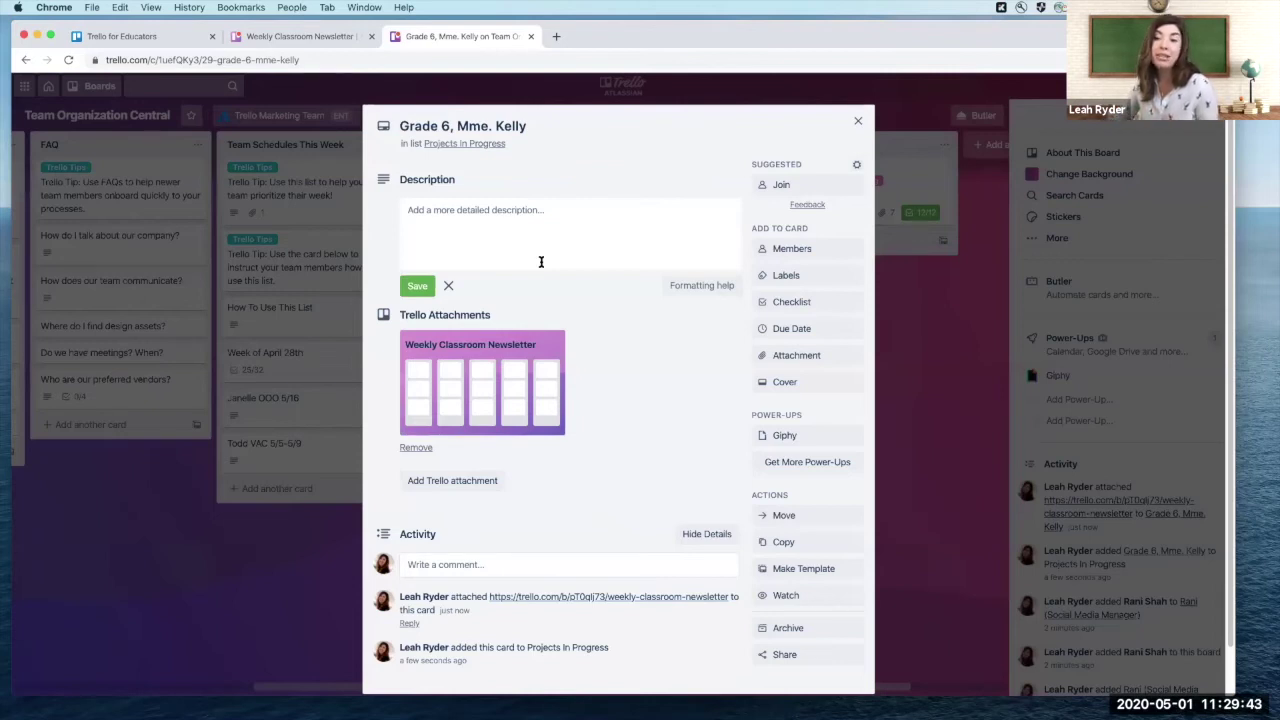
scroll(860, 124, "down", 1)
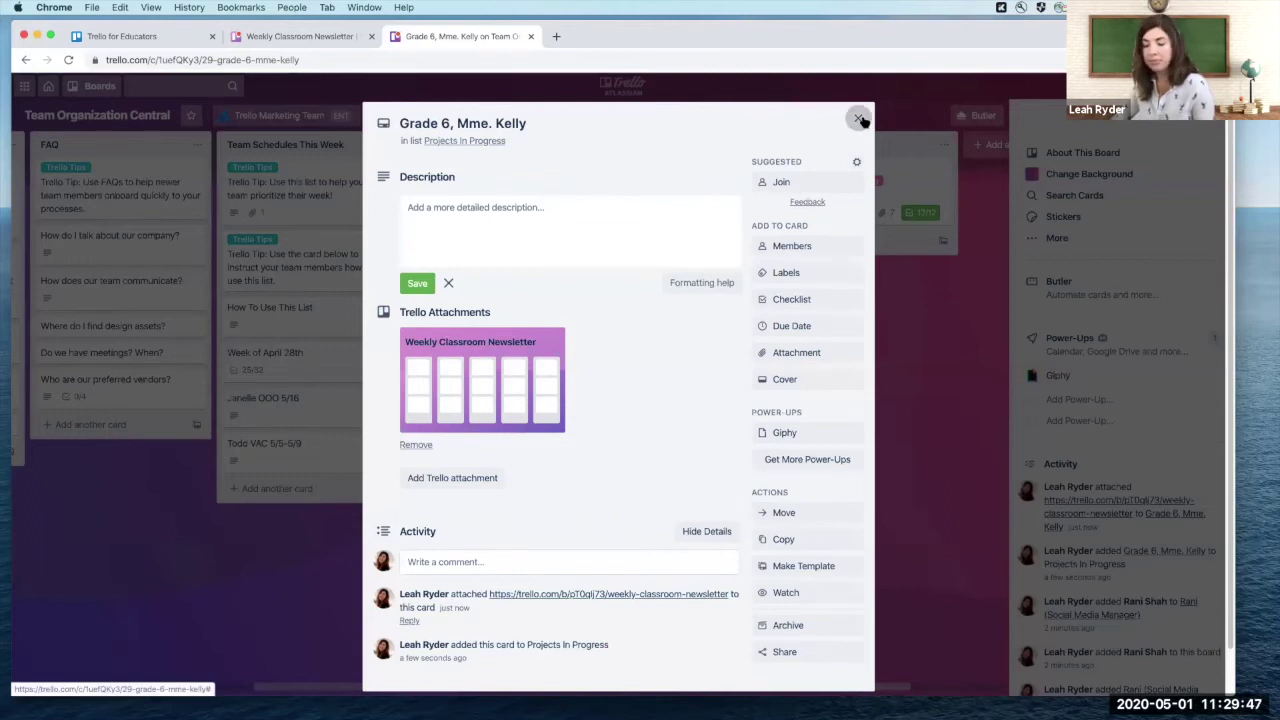
Close the Grade 6 card and enable the Google Drive Power-Up on the Team Organization Central board.
left_click(860, 121)
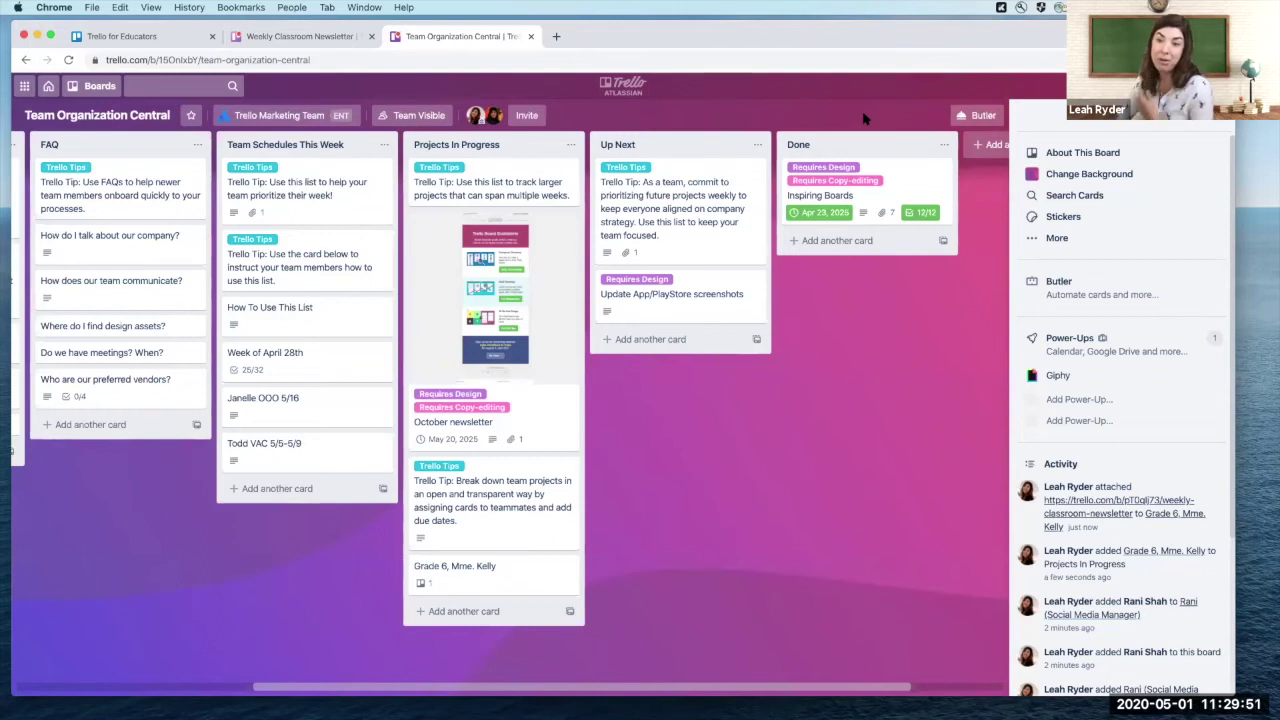
left_click(1073, 342)
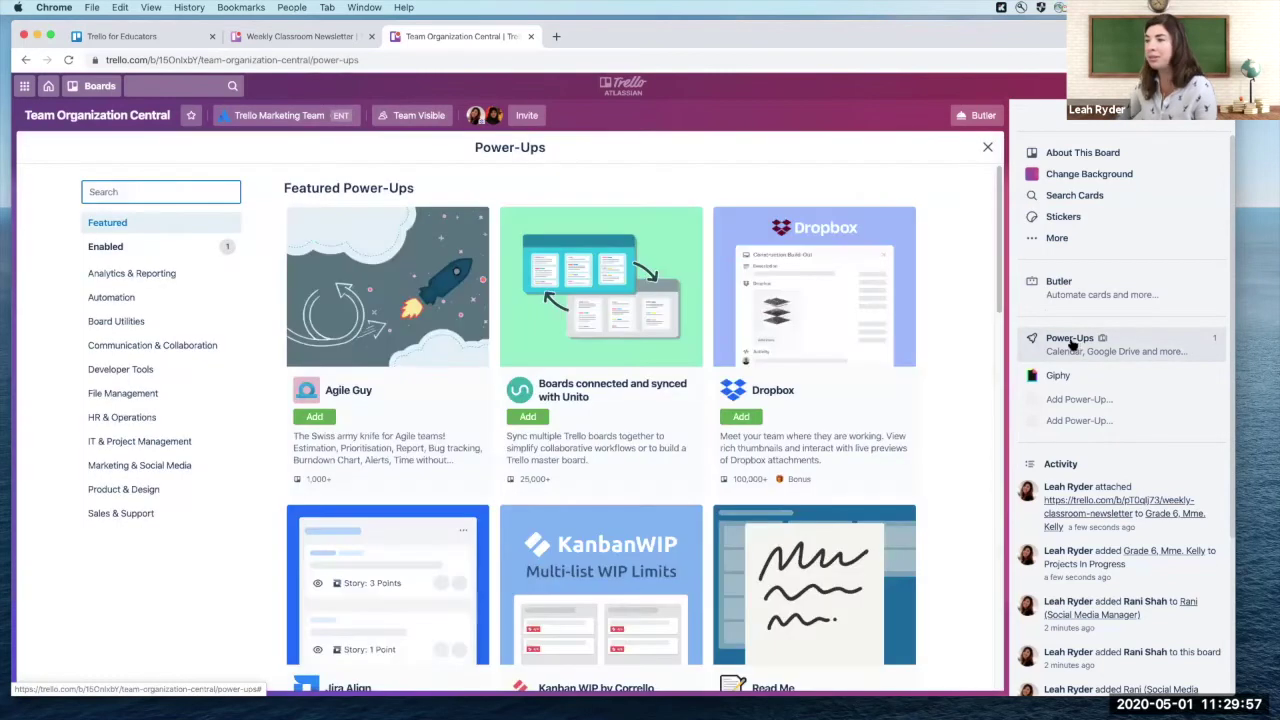
type("Google")
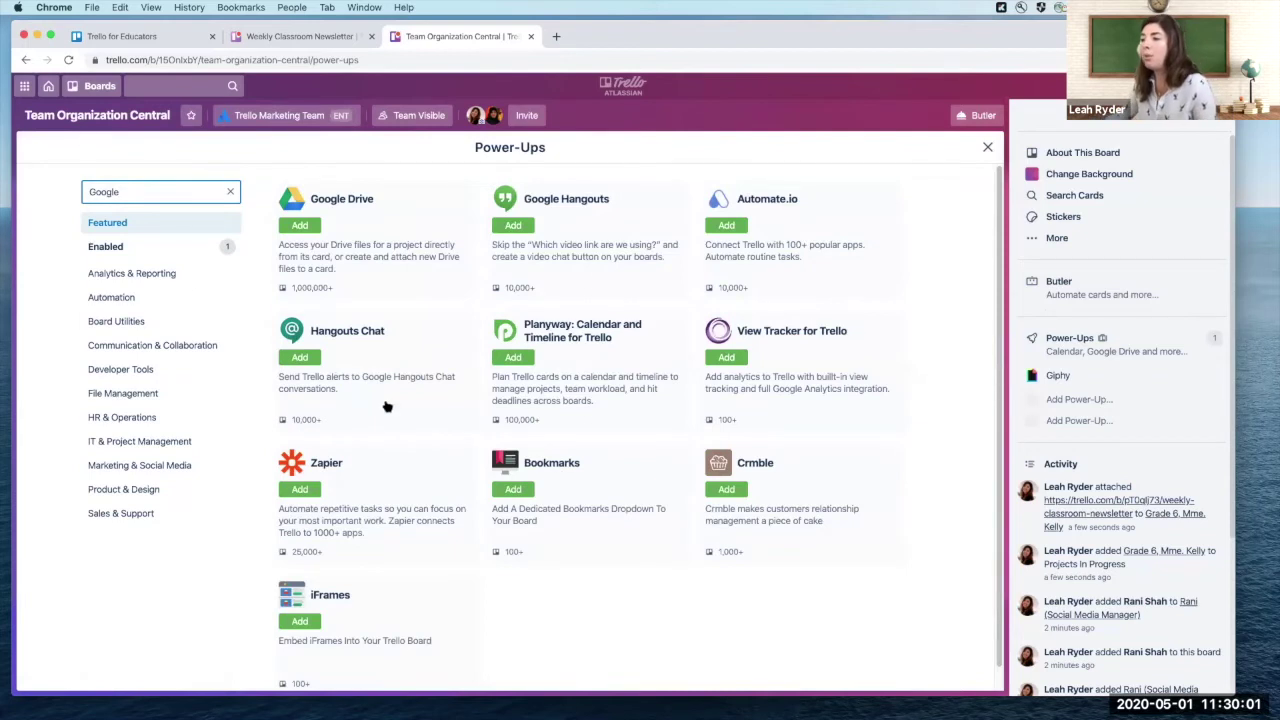
scroll(439, 440, "down", 1)
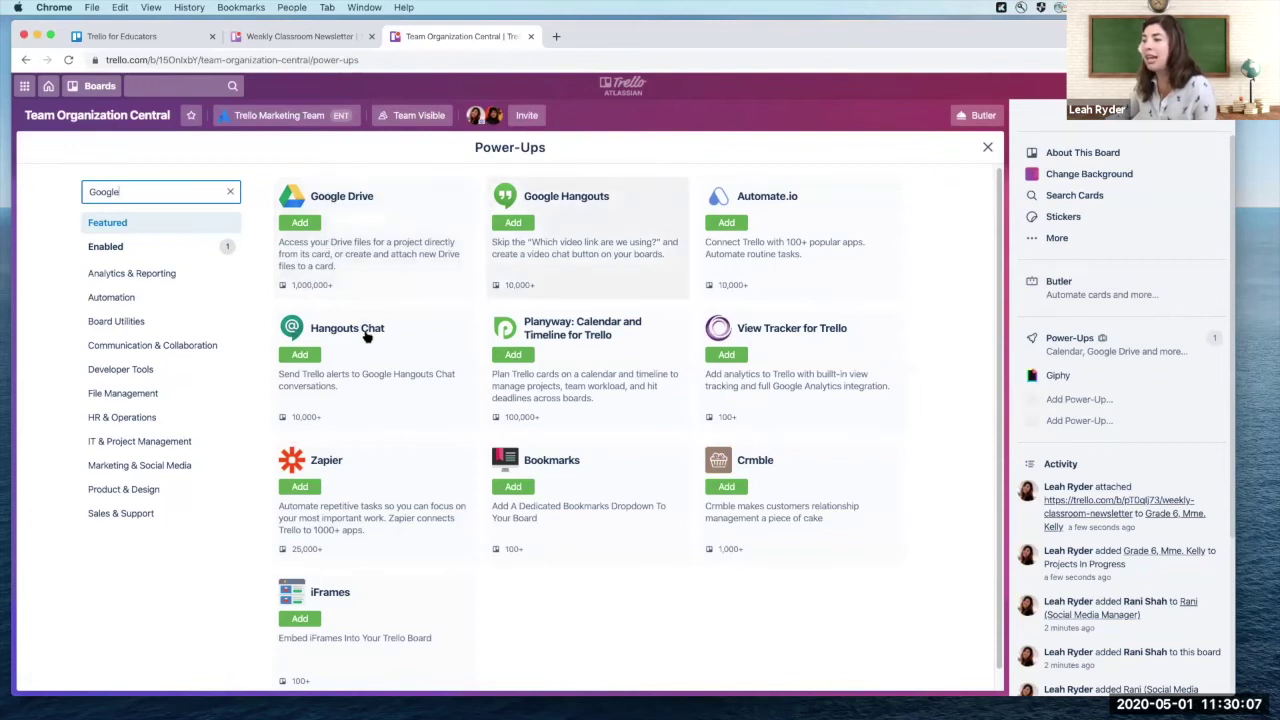
left_click(299, 223)
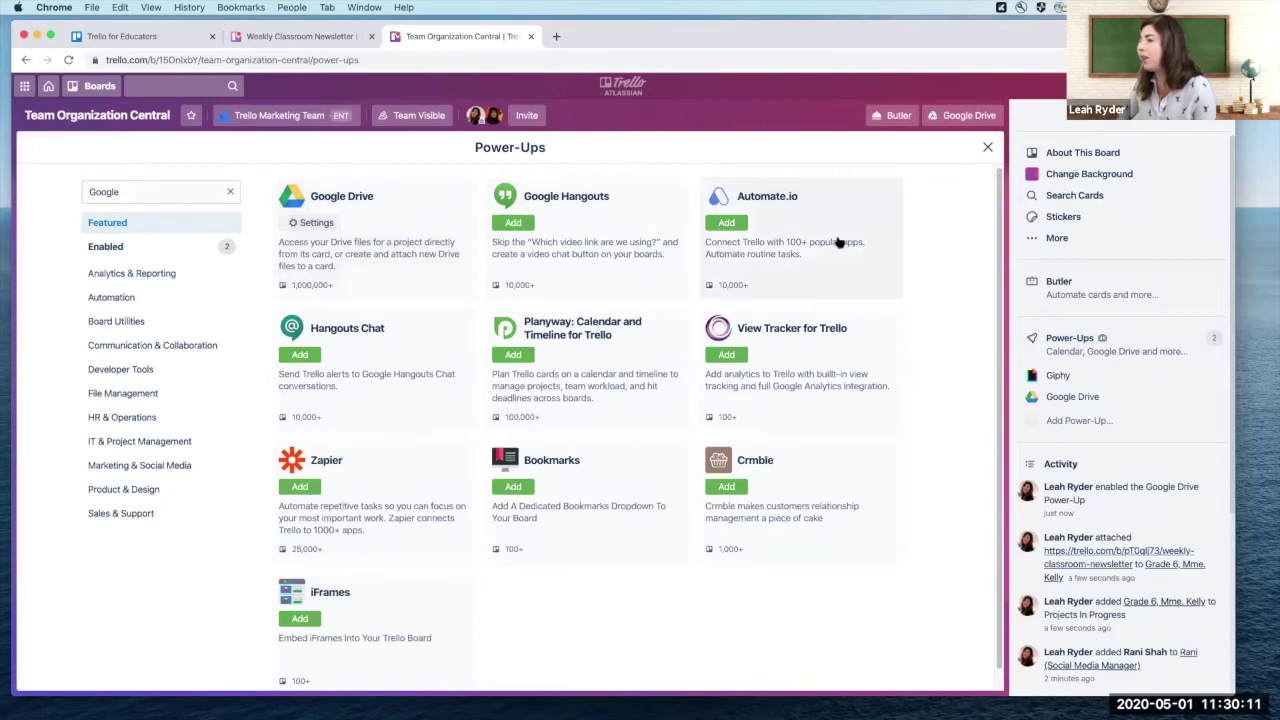
left_click(988, 148)
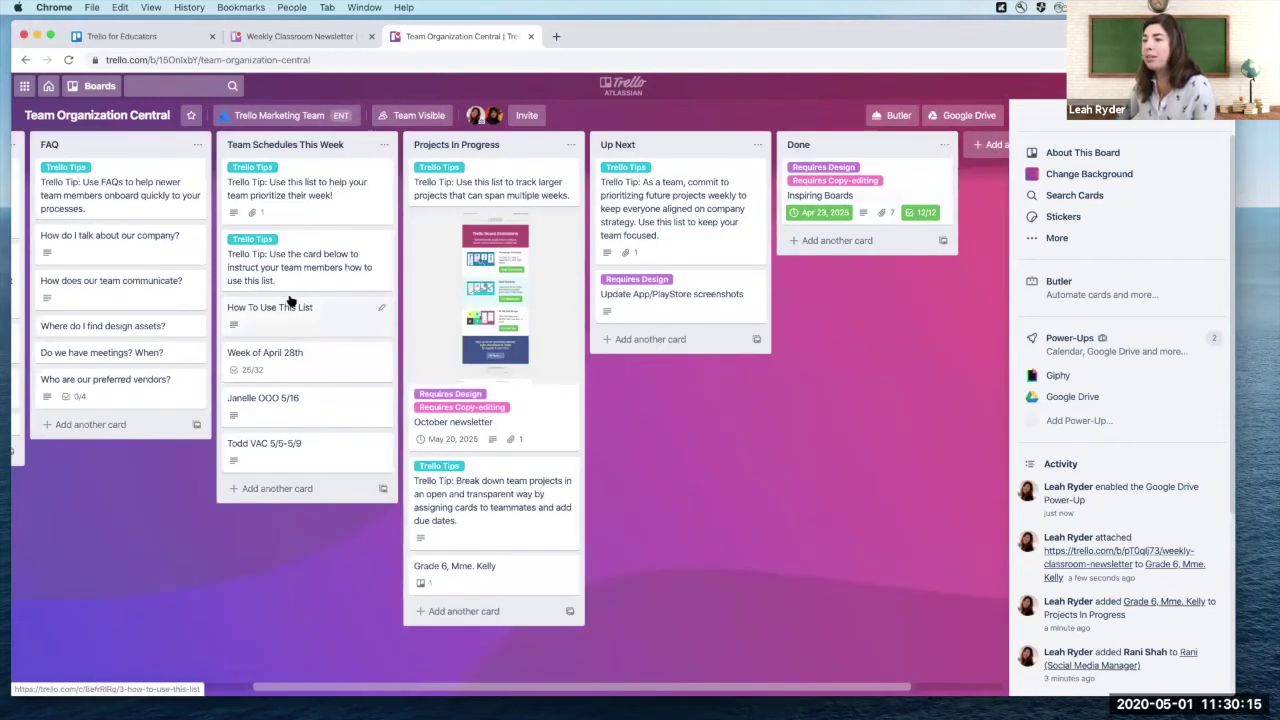
Examine the Google Drive attachment options on the Update App/PlayStore screenshots card in Up Next, and close the card.
left_click(625, 315)
scroll(711, 440, "down", 1)
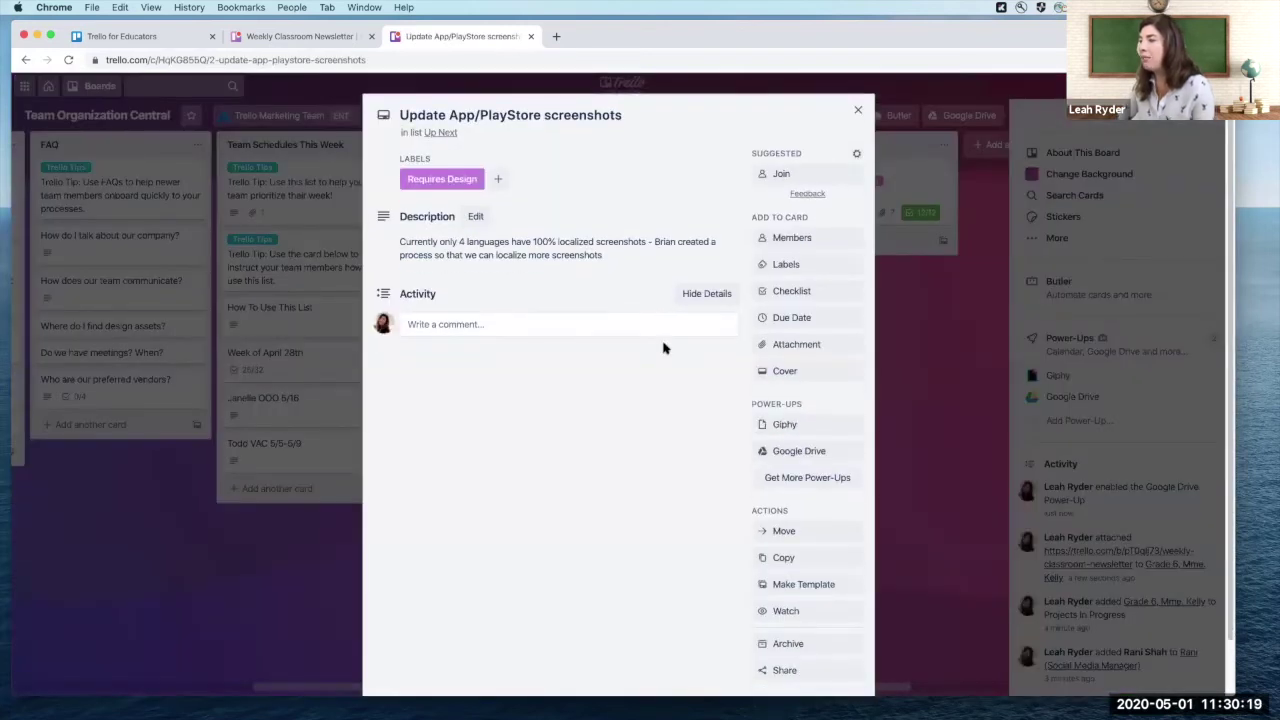
left_click(775, 453)
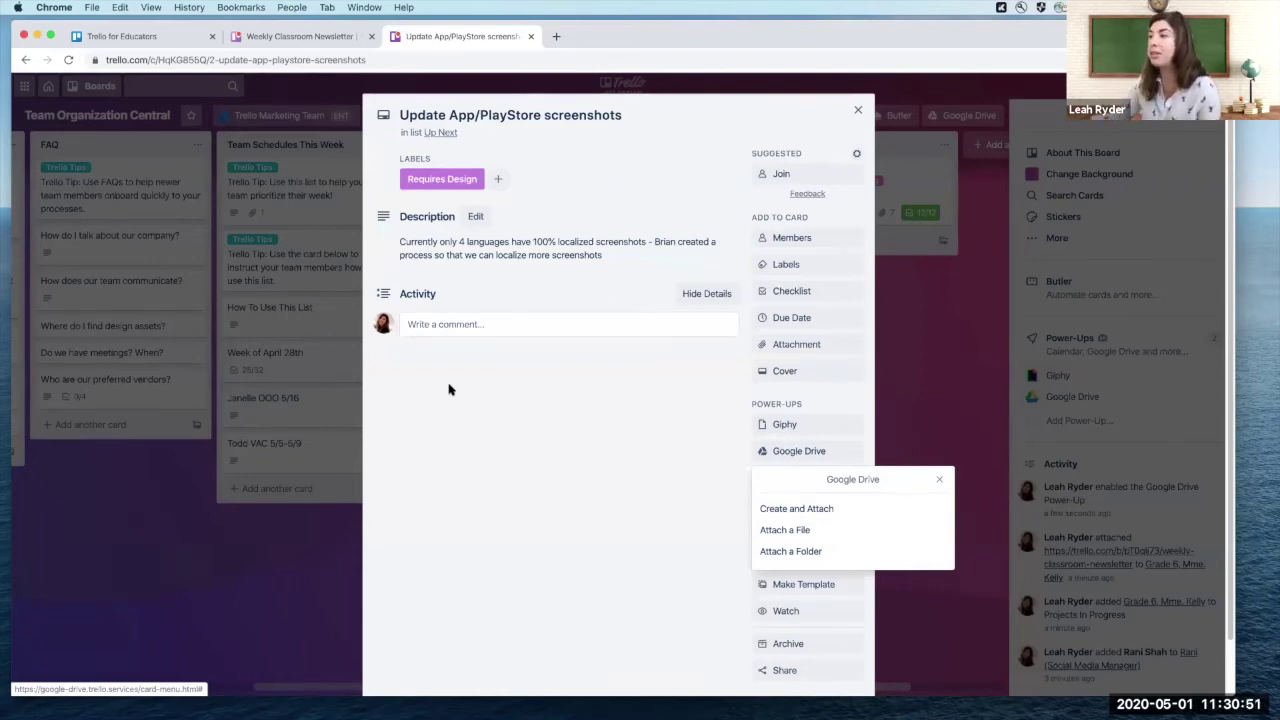
left_click(857, 109)
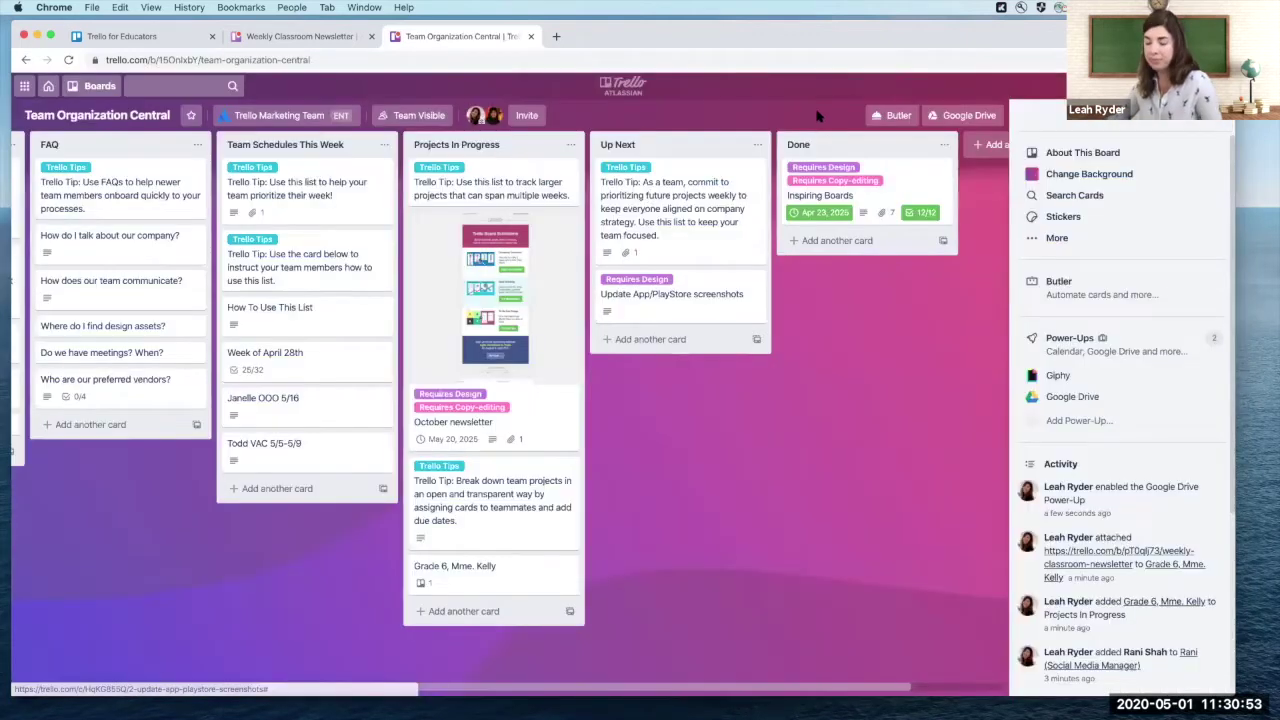
Switch to the Keynote presentation and advance to the Weekly Team Meetings slide.
key("super+Tab")
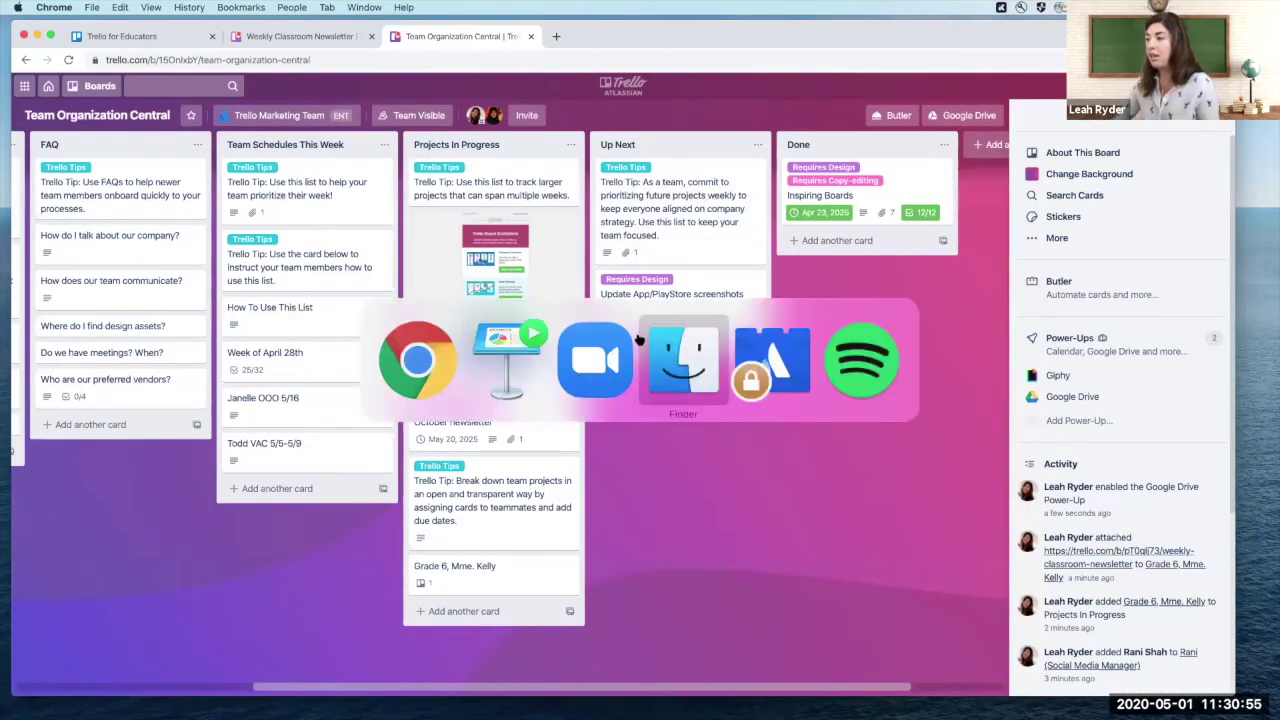
key("super+Tab")
key("Tab")
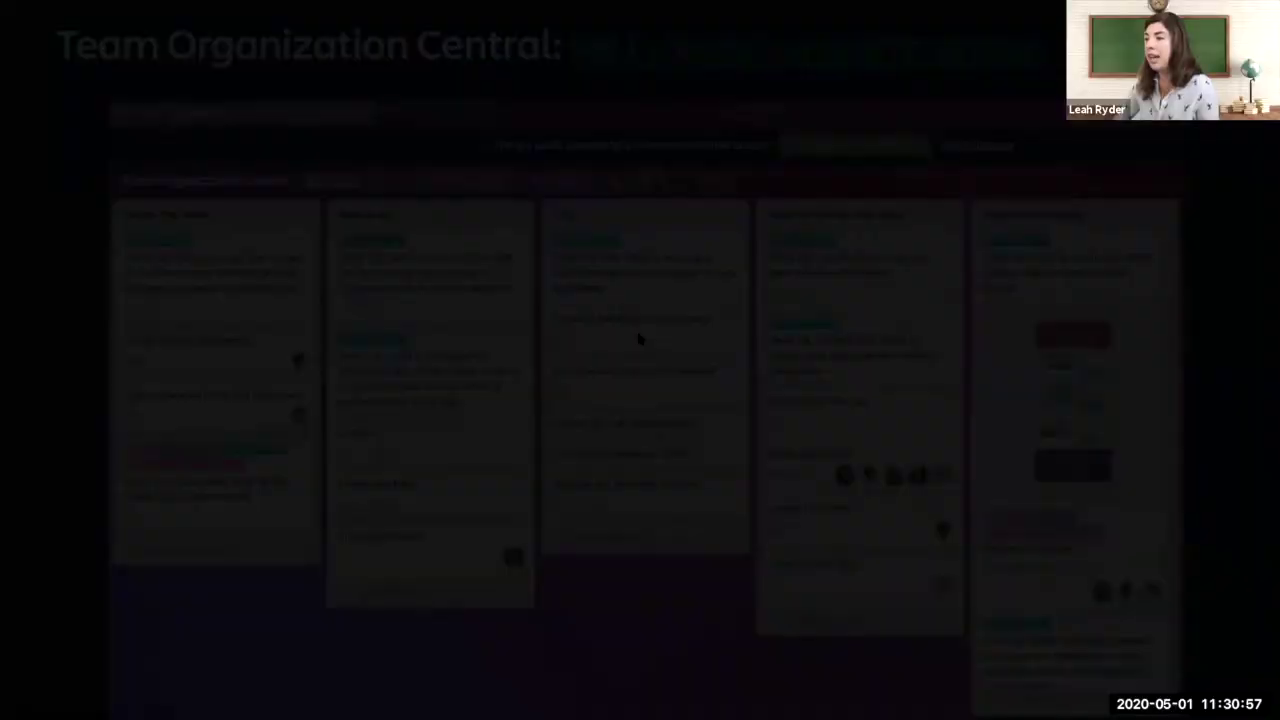
key("Right")
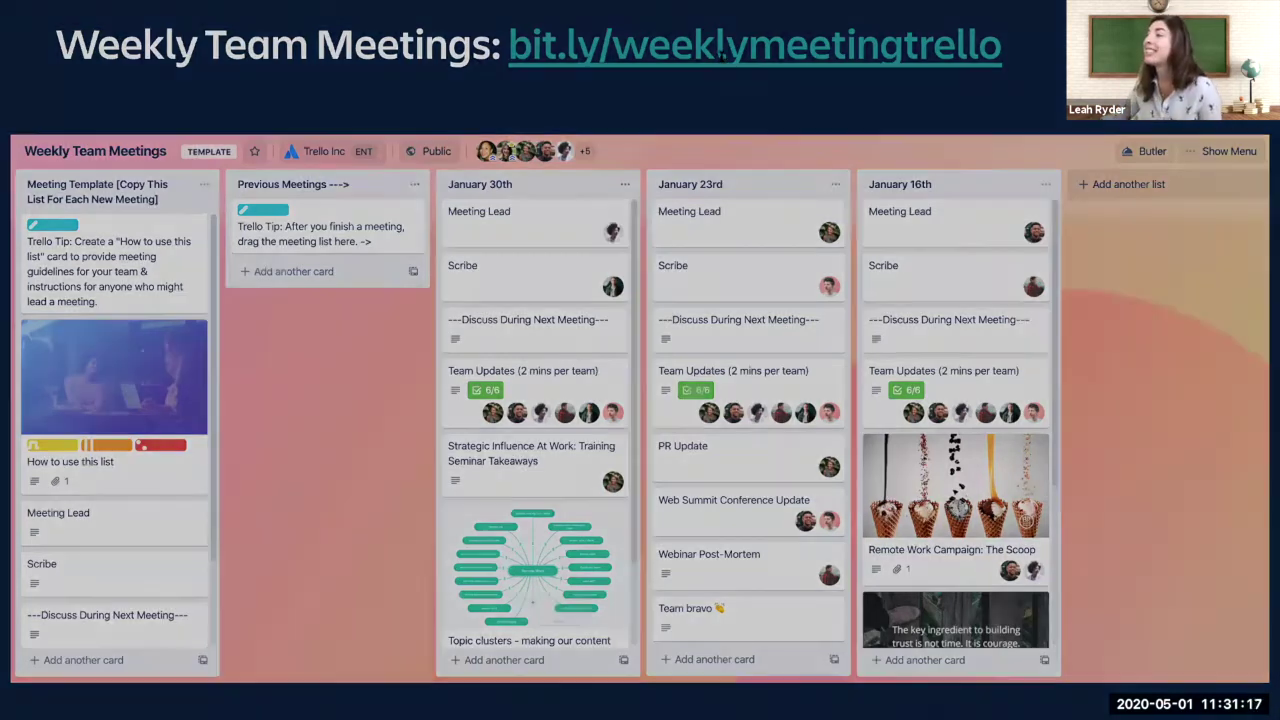
Try to open the Weekly Team Meetings template from the slide's bit.ly/weeklymeetingtrello link.
left_click(722, 57)
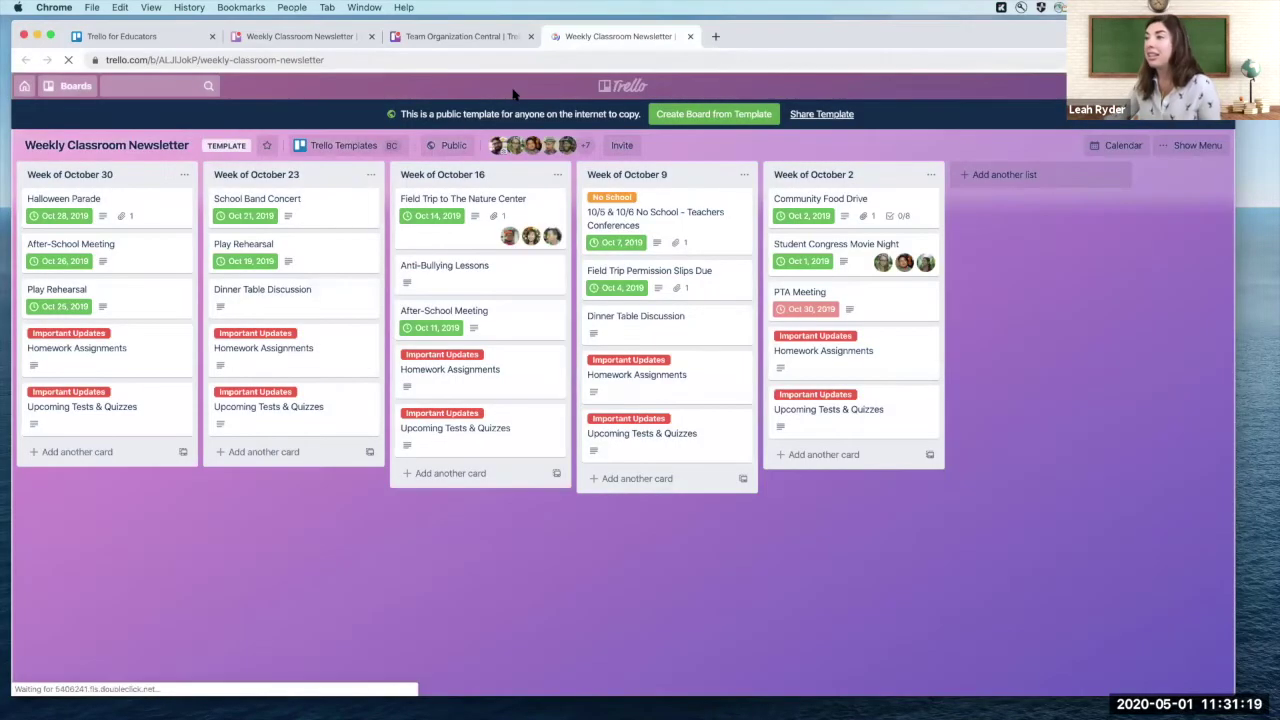
key("super+Tab")
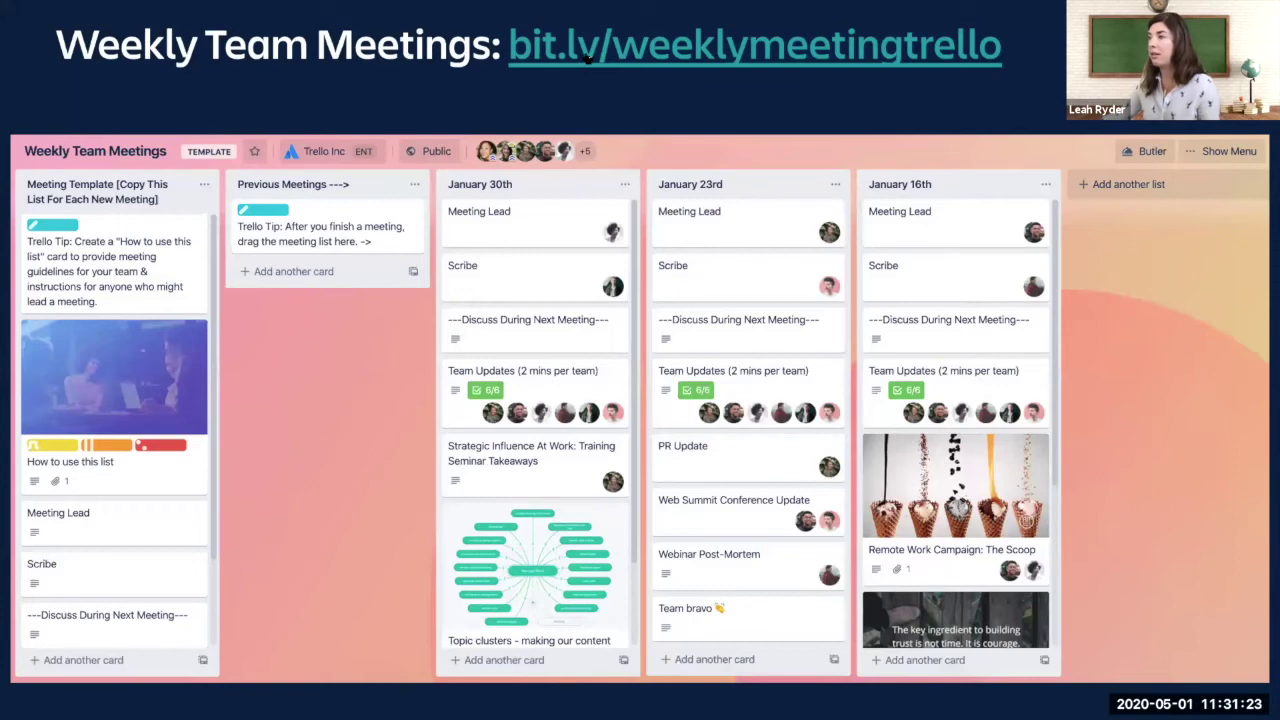
left_click(590, 57)
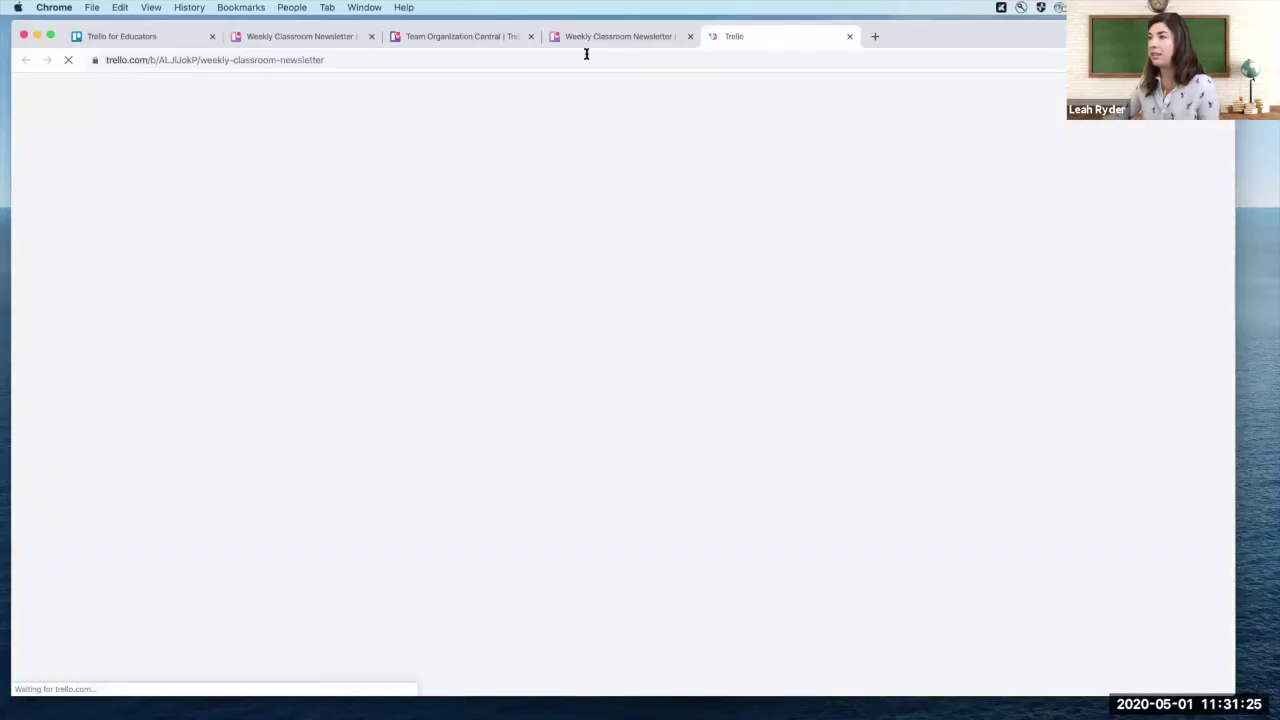
Look up "weekly meeting" in the browser and open the Weekly Team Meetings Trello template.
left_click(712, 57)
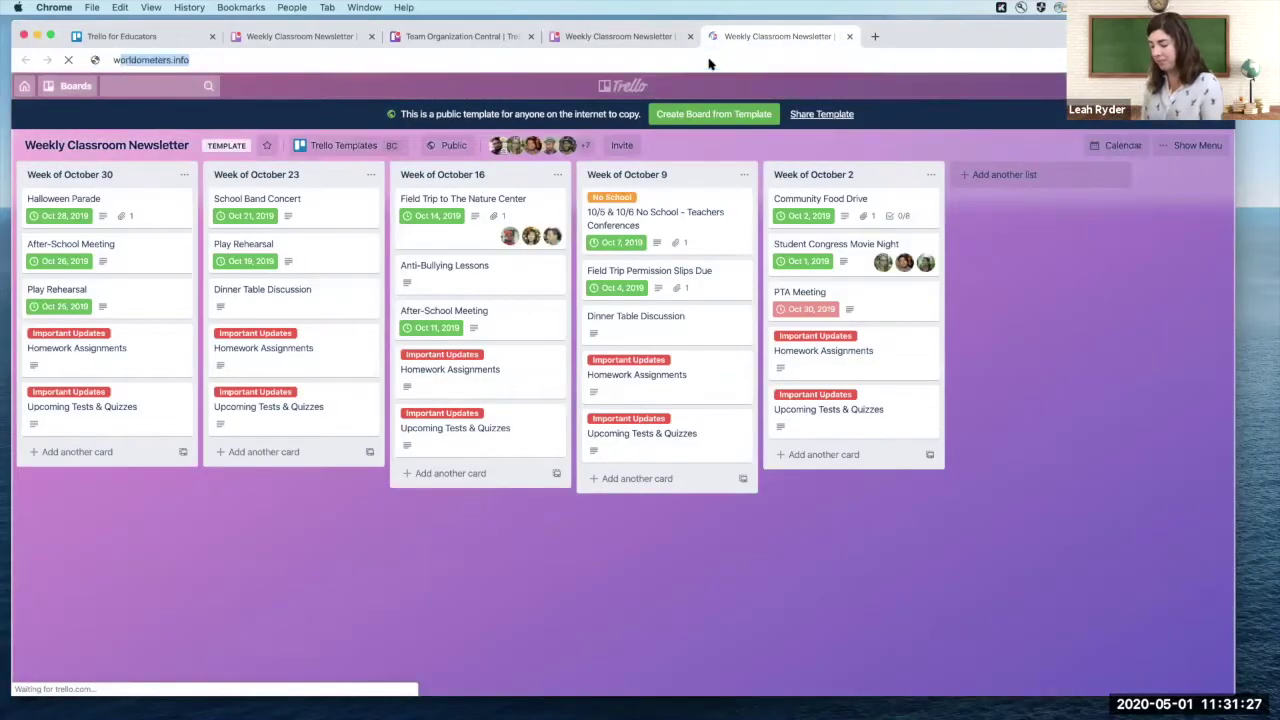
type("weekly meeting")
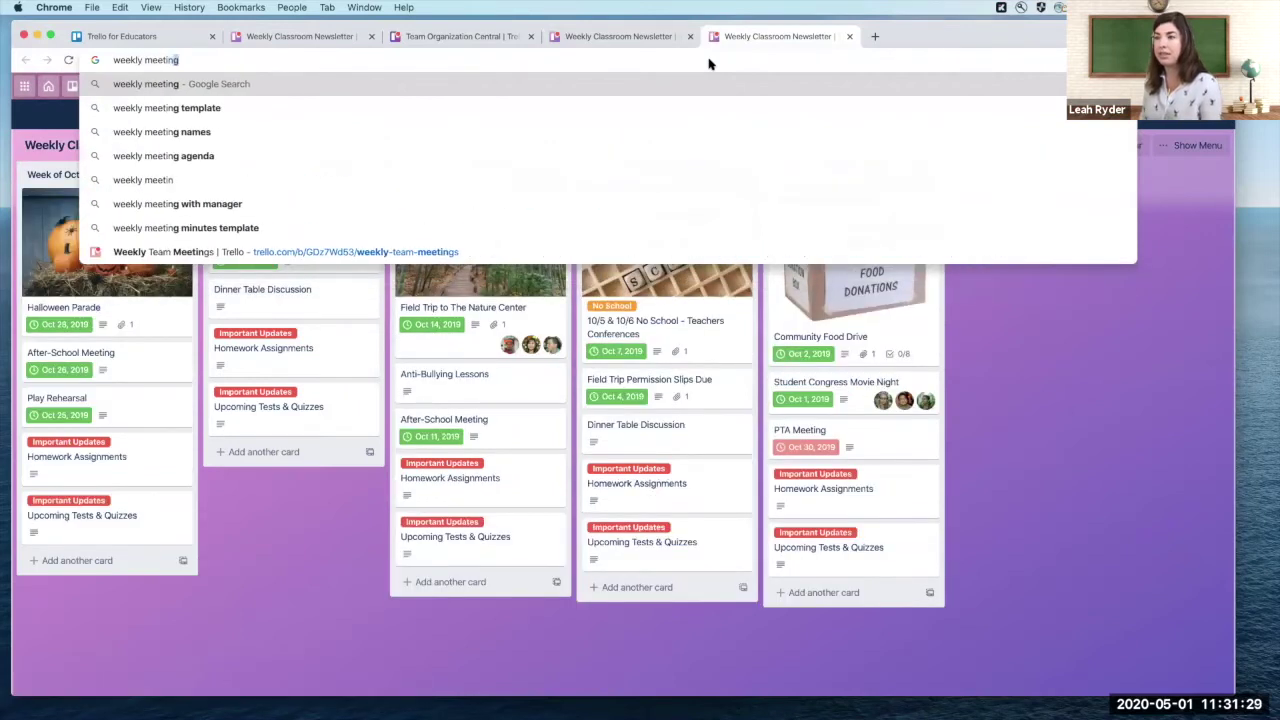
left_click(356, 257)
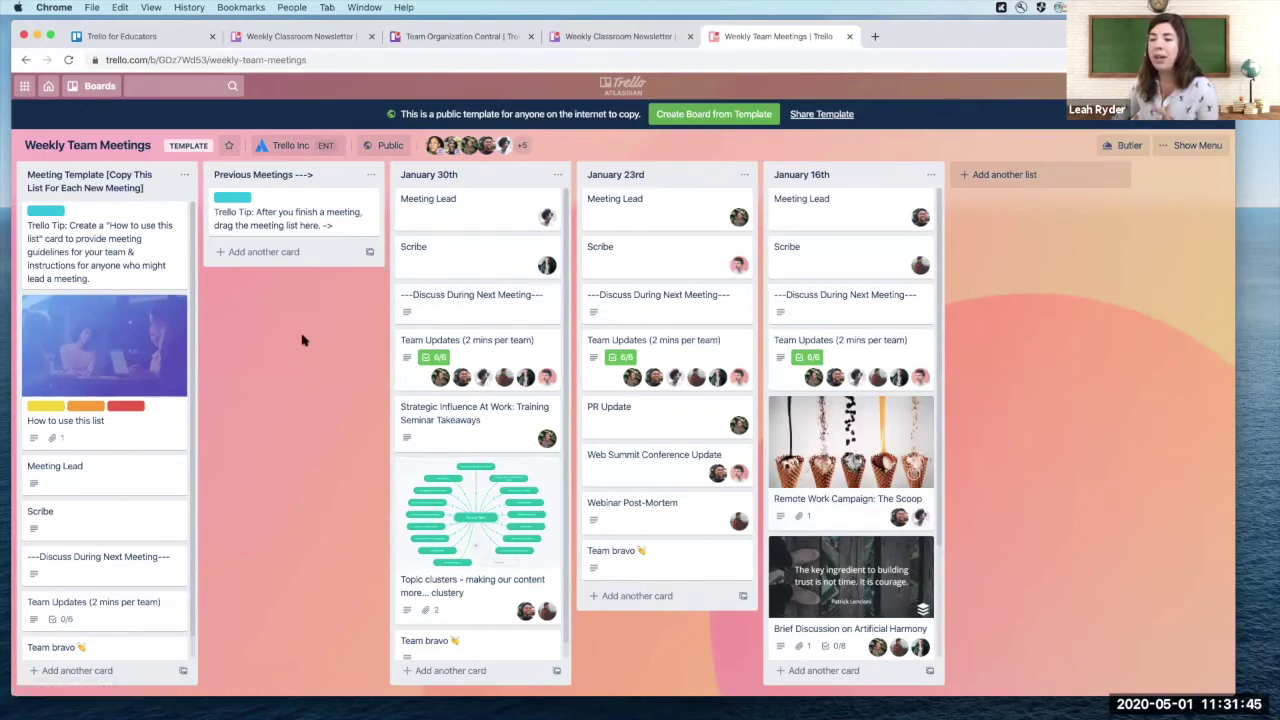
Create a Weekly Team Meetings board from the template under Trello Marketing Team, keeping its cards and template cards.
left_click(725, 115)
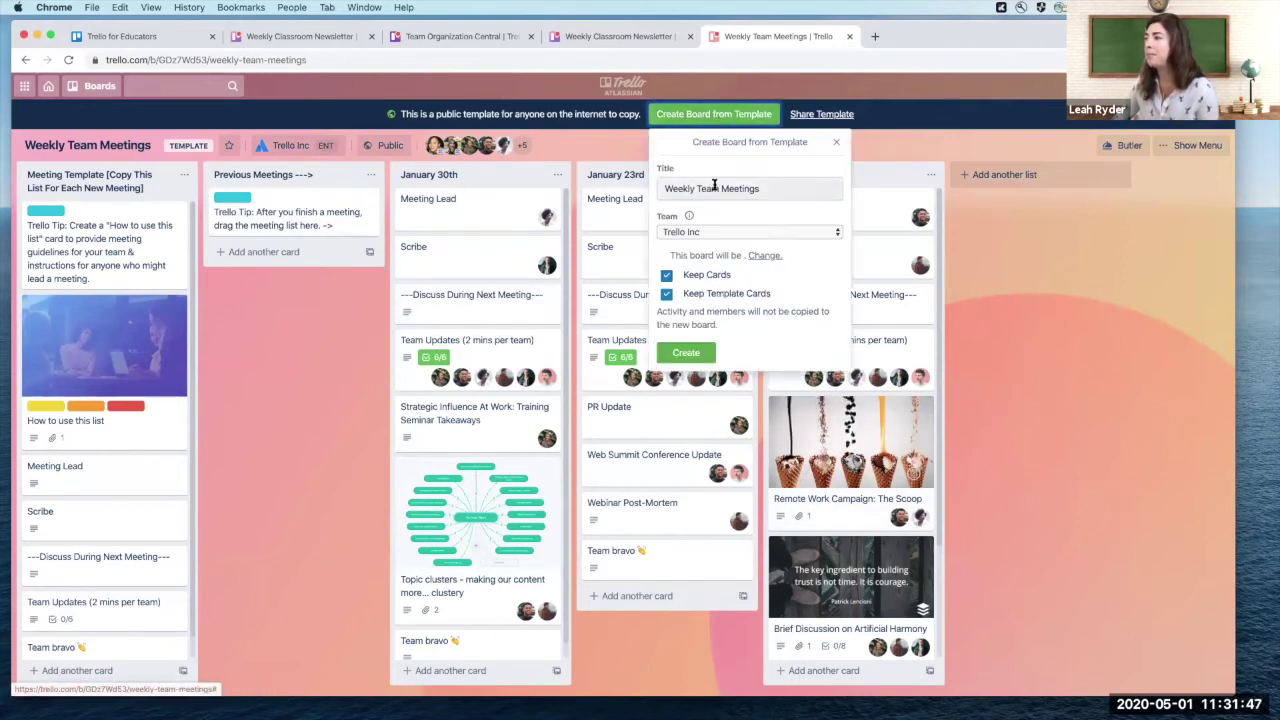
left_click(698, 236)
left_click(697, 257)
left_click(694, 353)
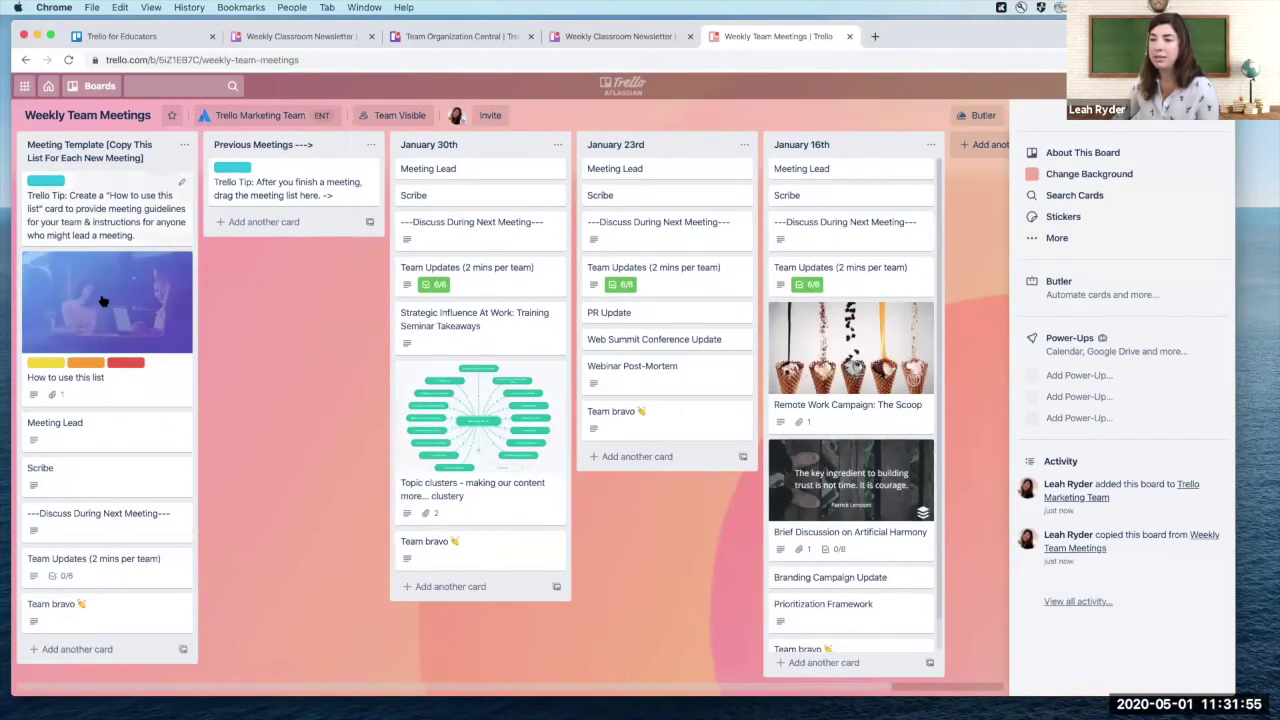
Copy the Meeting Template list as a new list named "April 27".
left_click(185, 145)
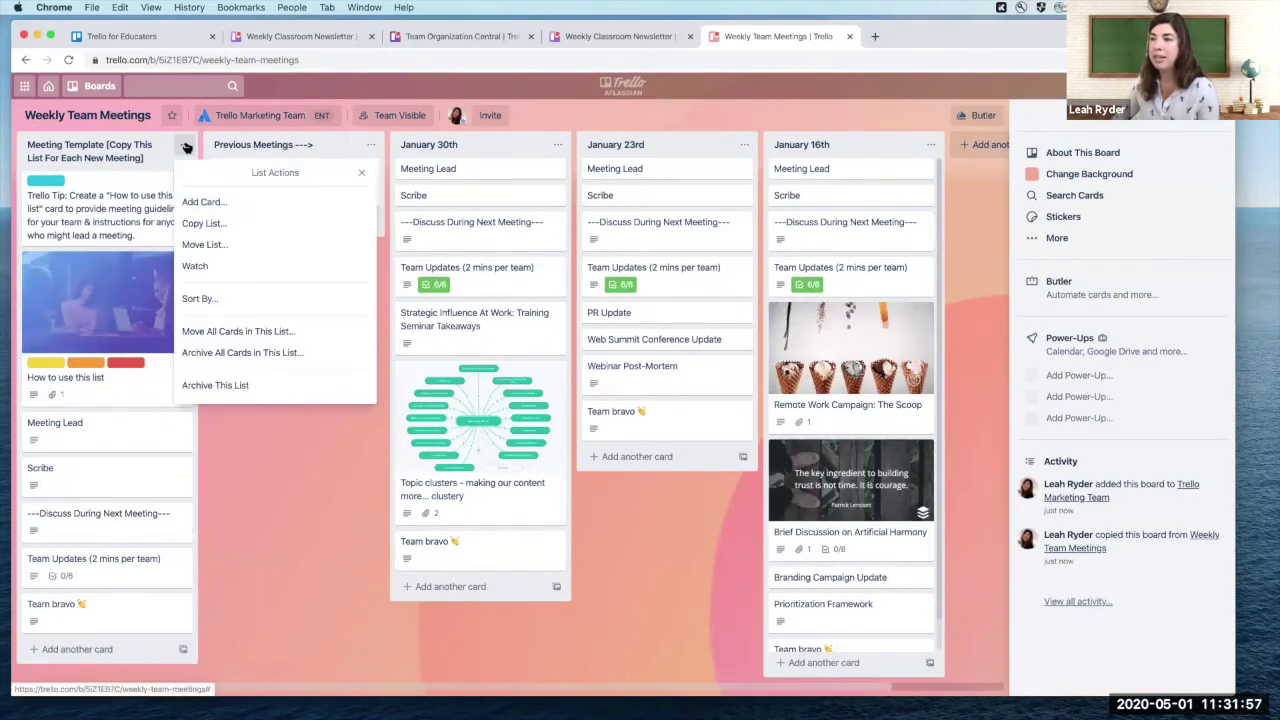
left_click(203, 223)
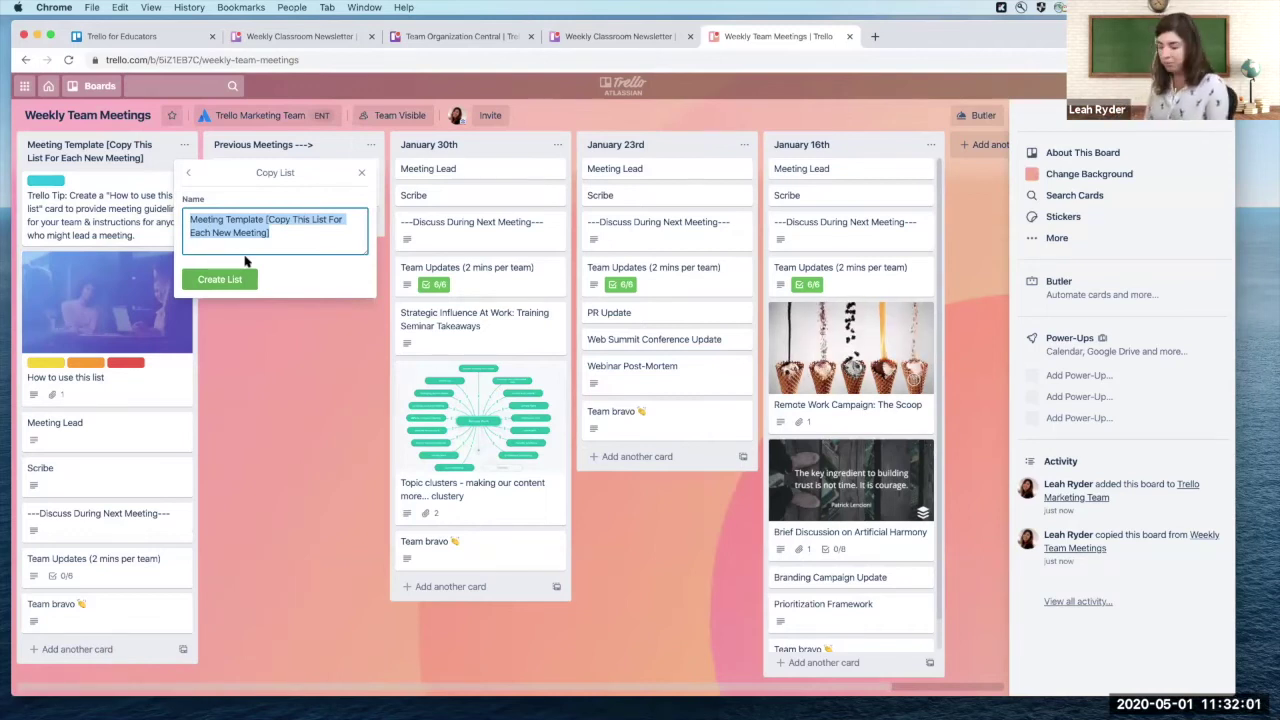
type("April 27")
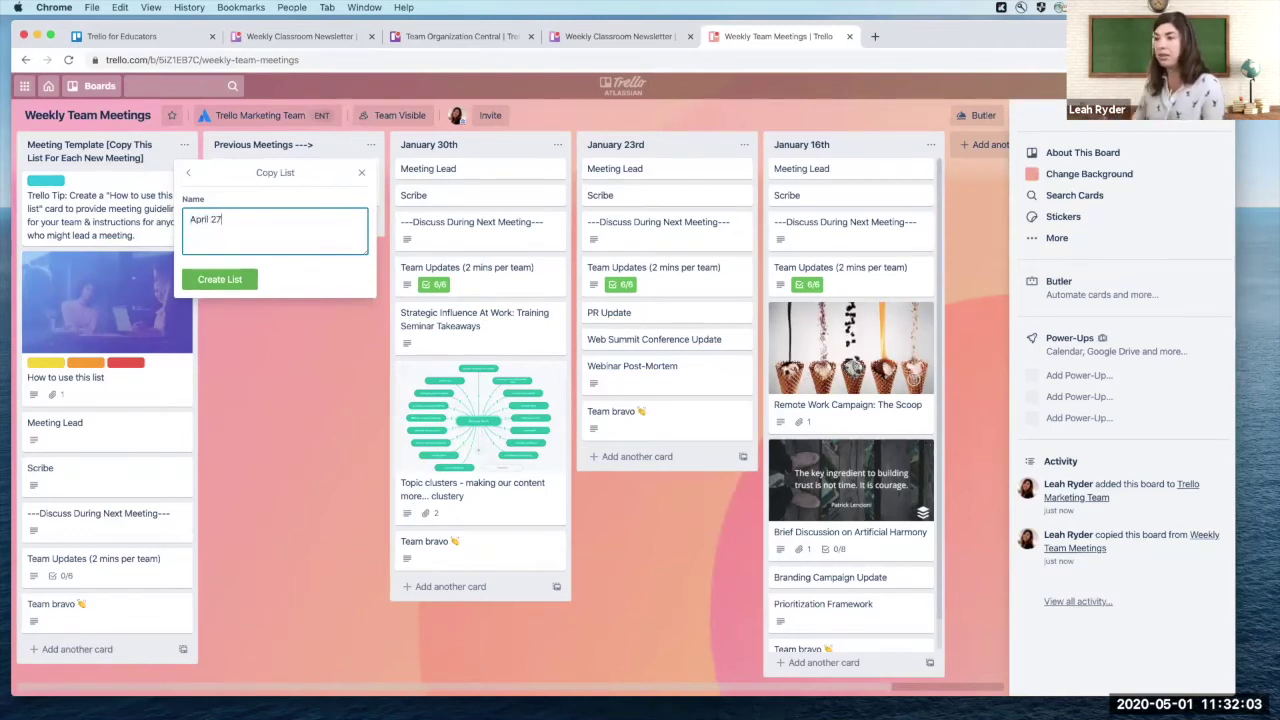
left_click(224, 279)
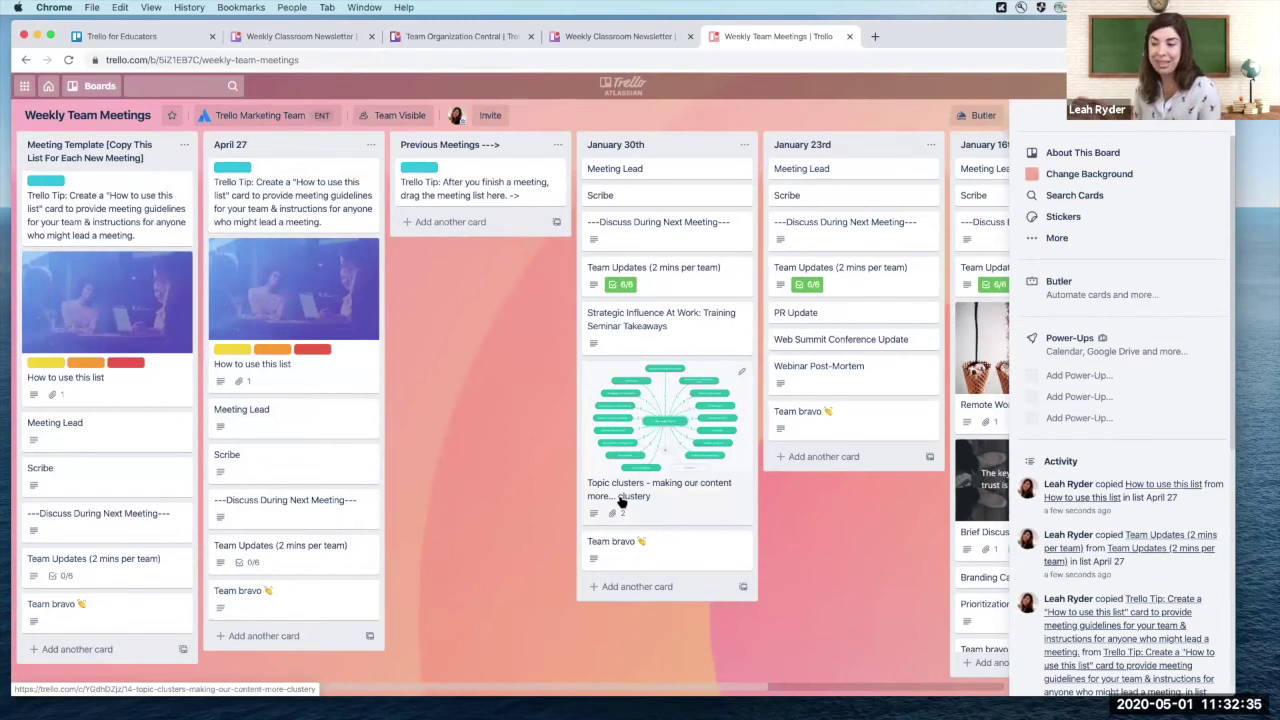
Add a card titled "TGIF Project Update" directly below the Discuss During Next Meeting card in the April 27 list.
double_click(286, 528)
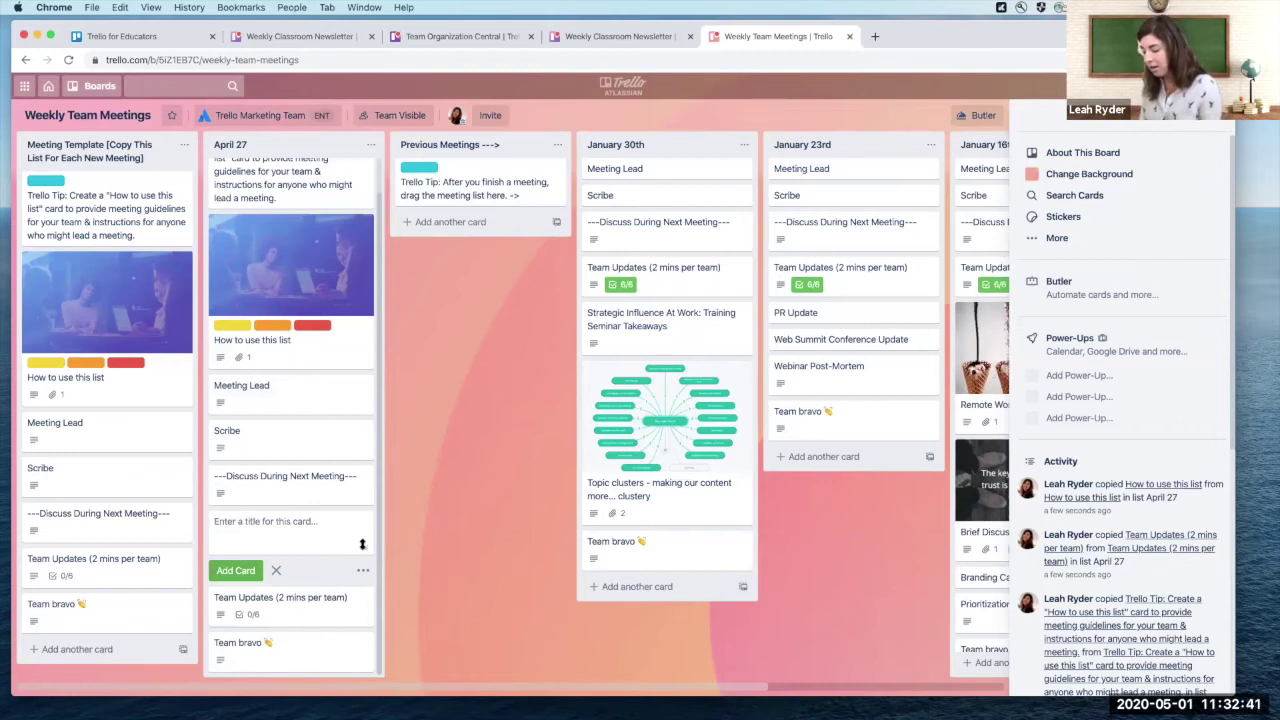
type("TGIF Project Update")
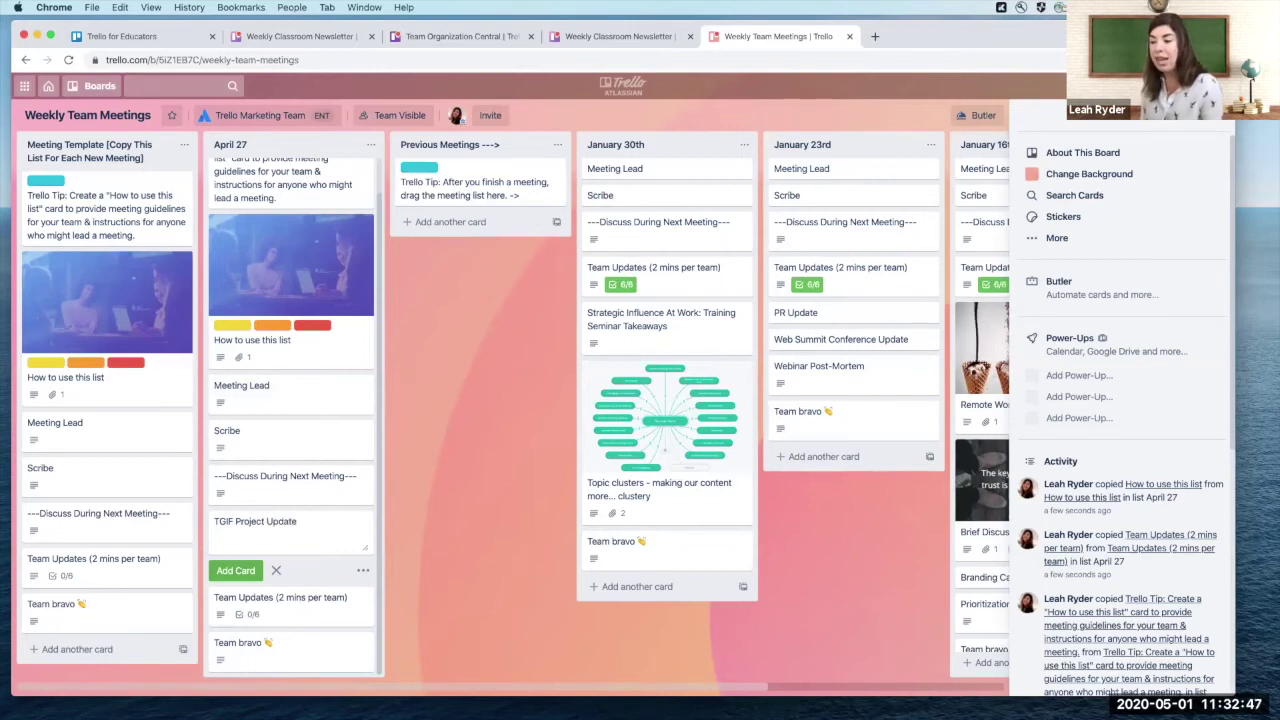
key("Return")
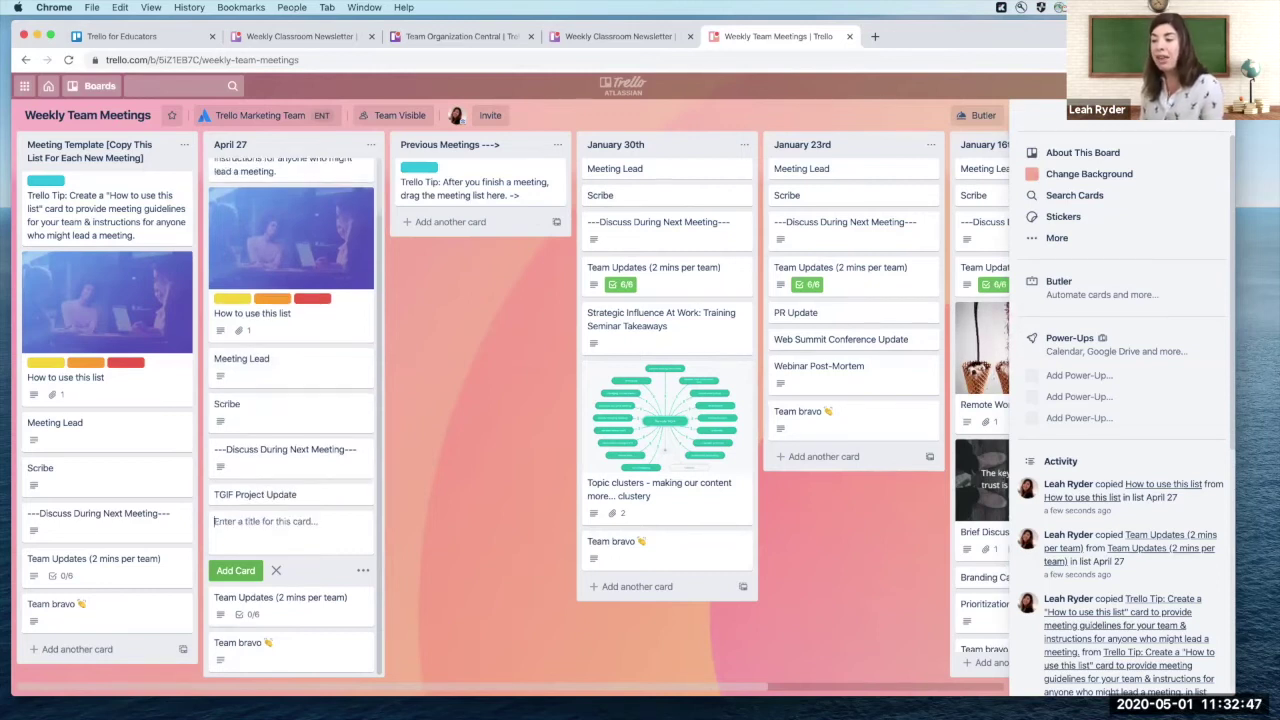
left_click(277, 572)
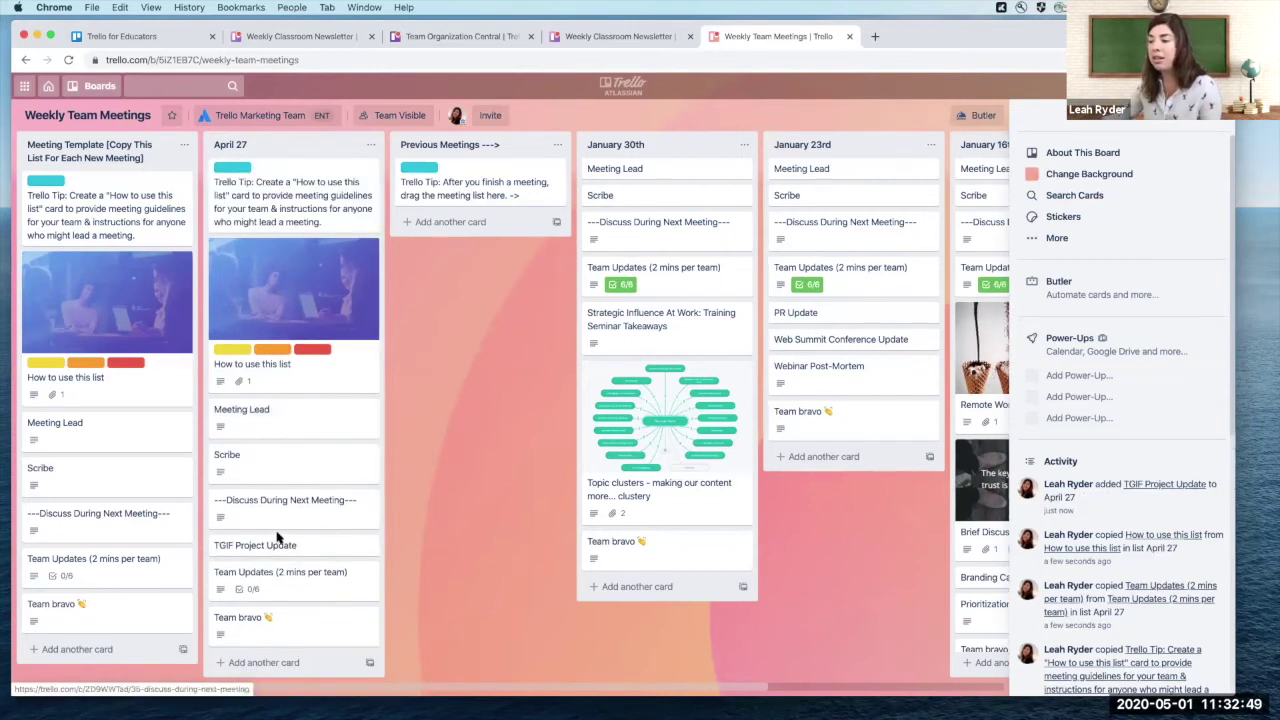
Join the TGIF Project Update card as a member, open it to check its details, and close it.
key("space")
left_click(284, 570)
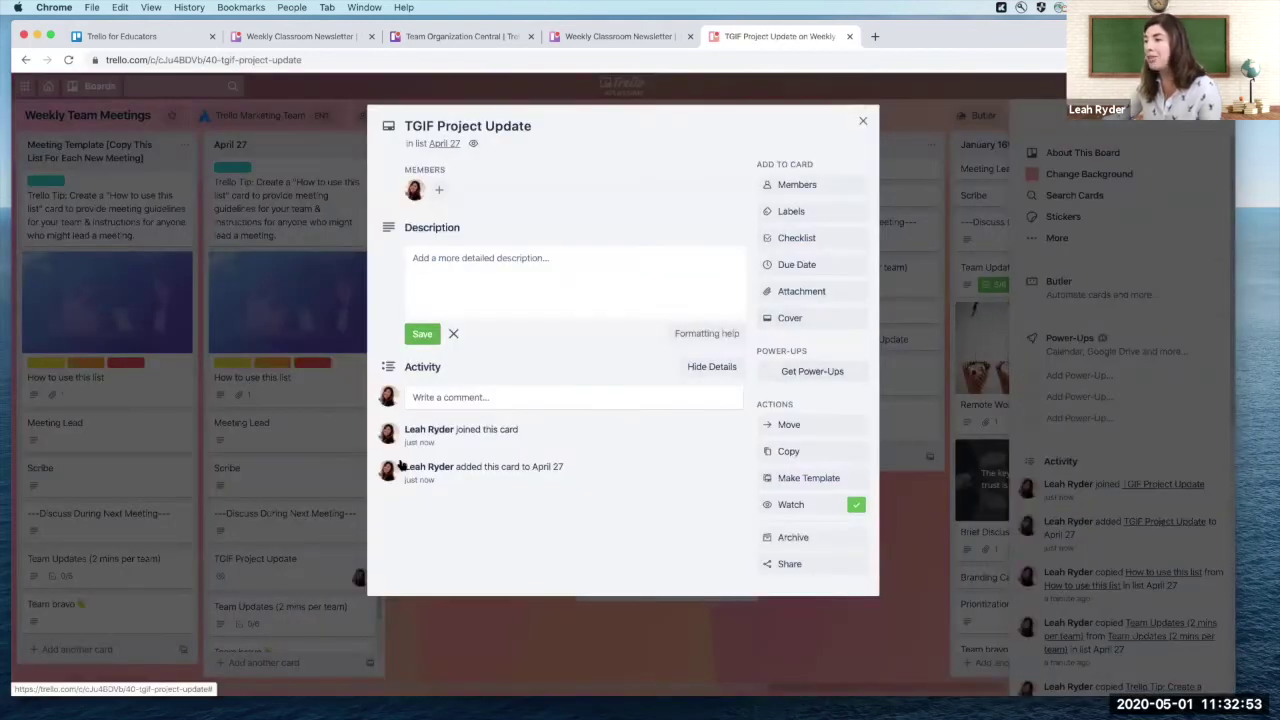
key("Escape")
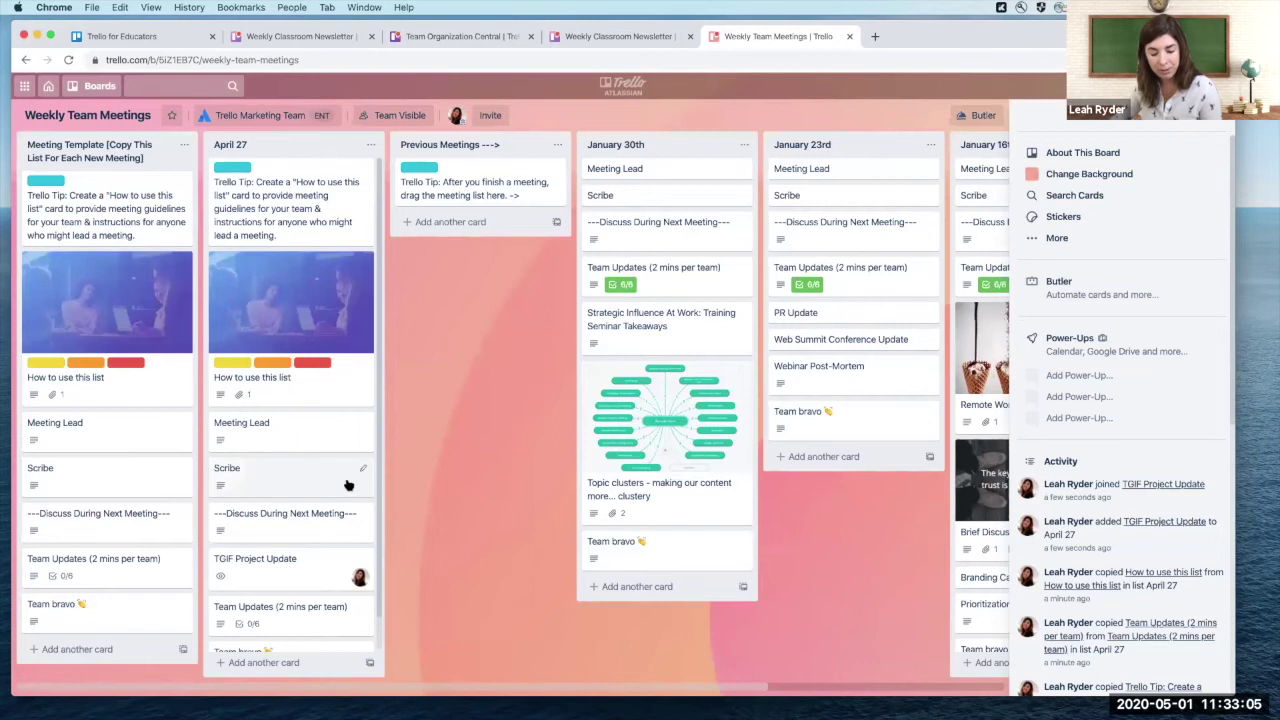
Read the description of the Team bravo card in the April 27 list and close the card.
scroll(256, 492, "down", 1)
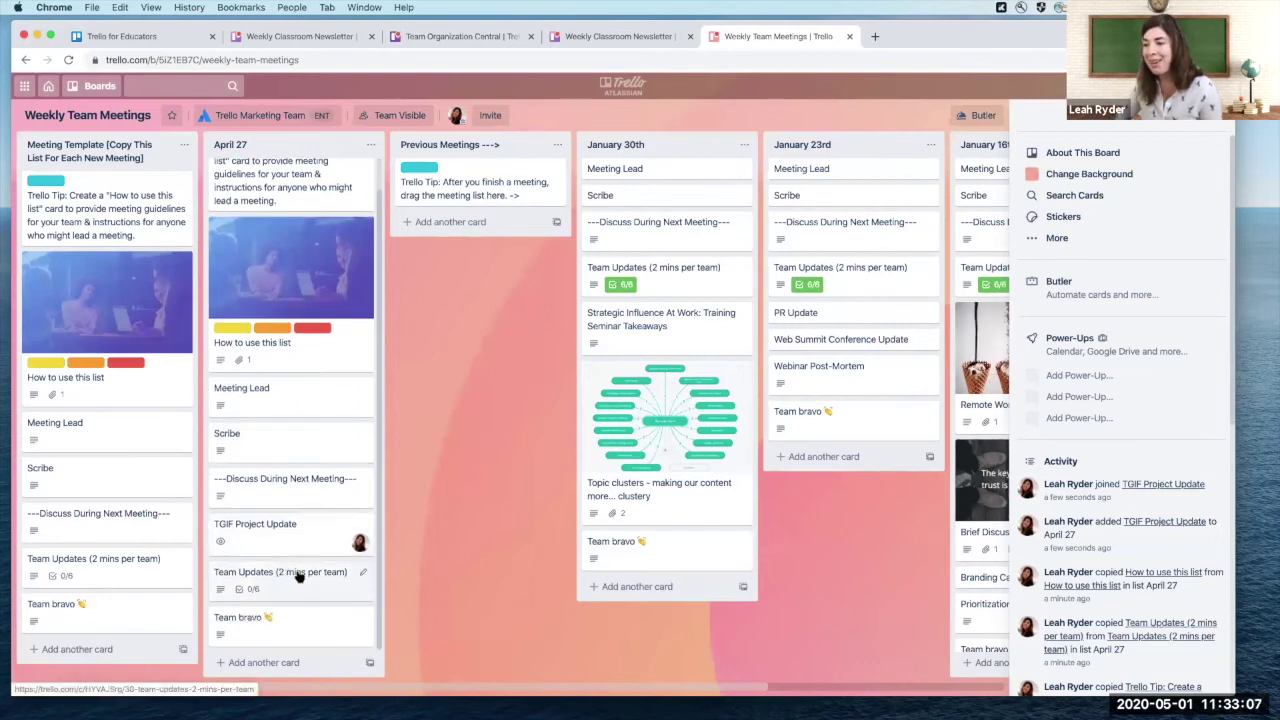
left_click(305, 618)
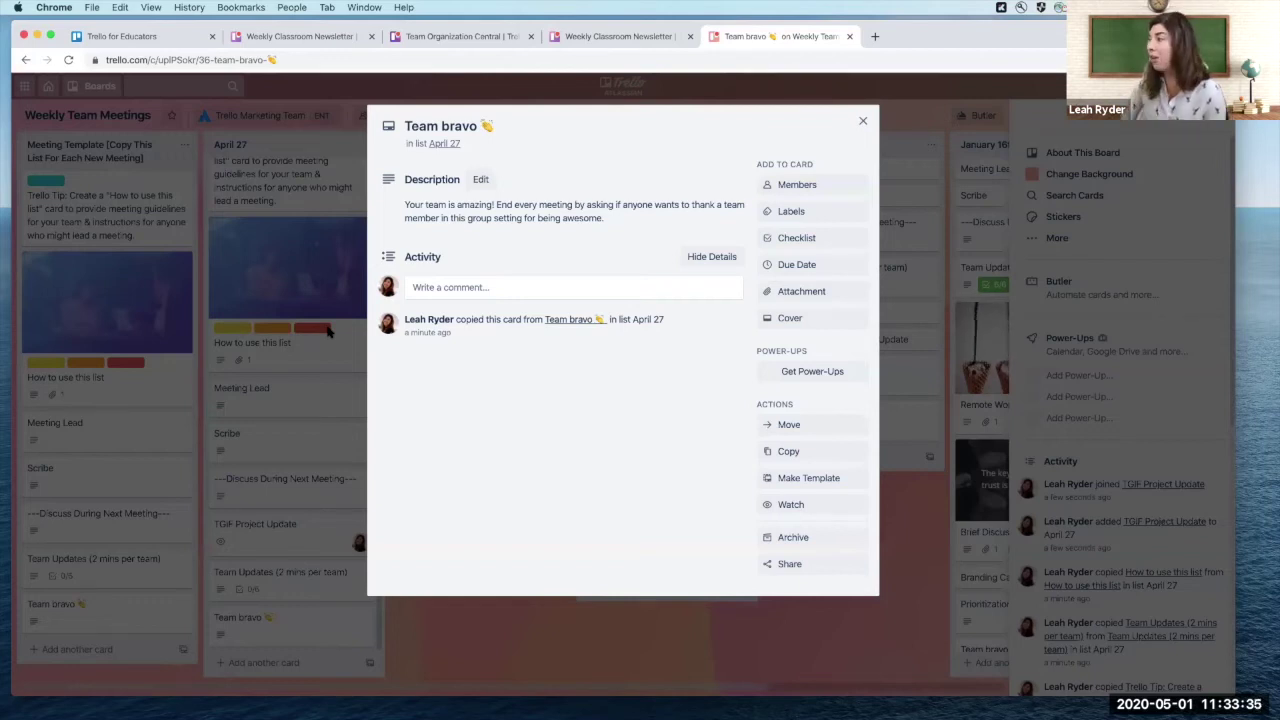
left_click(333, 432)
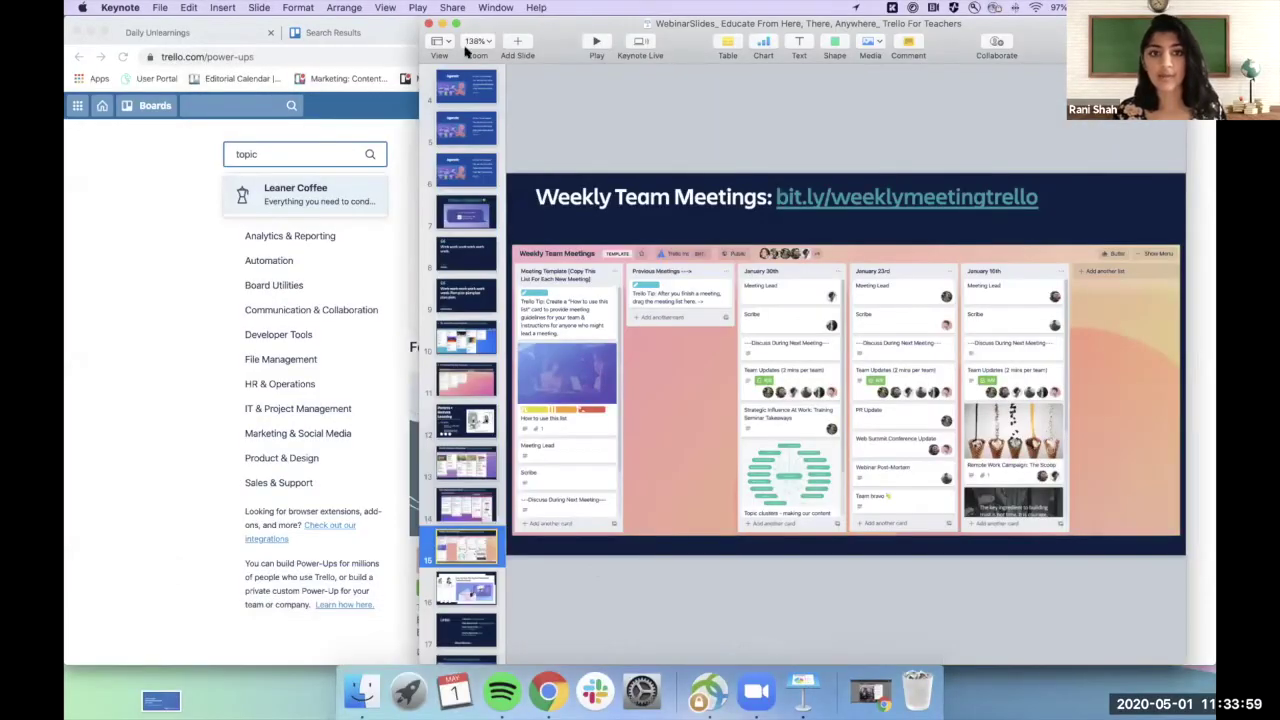
Start the Keynote slideshow from the Weekly Team Meetings slide and advance to the following slide.
left_click(596, 42)
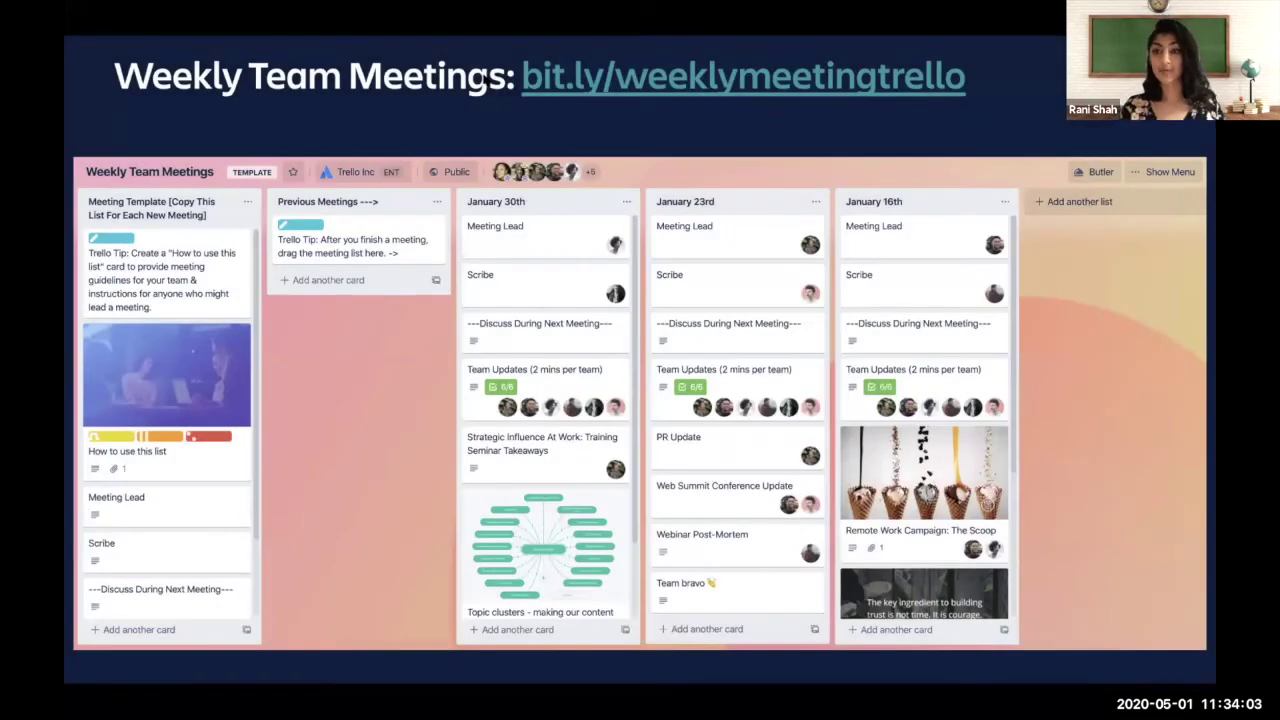
key("Right")
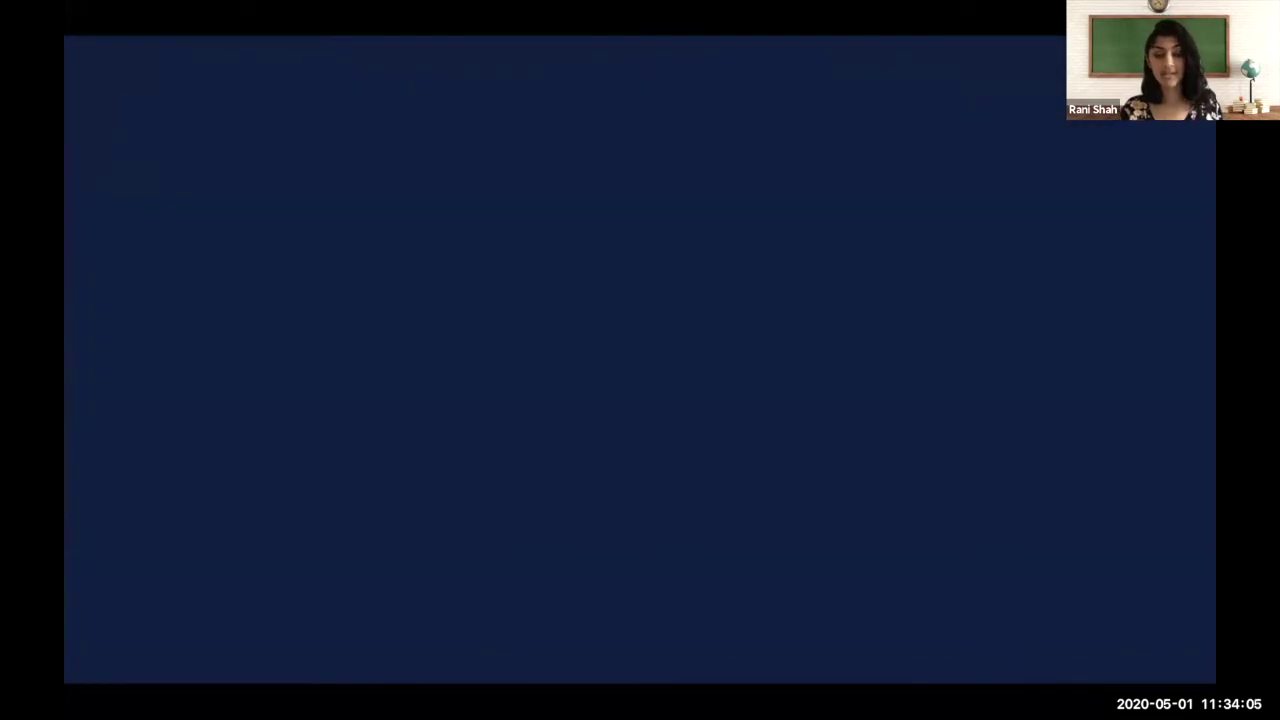